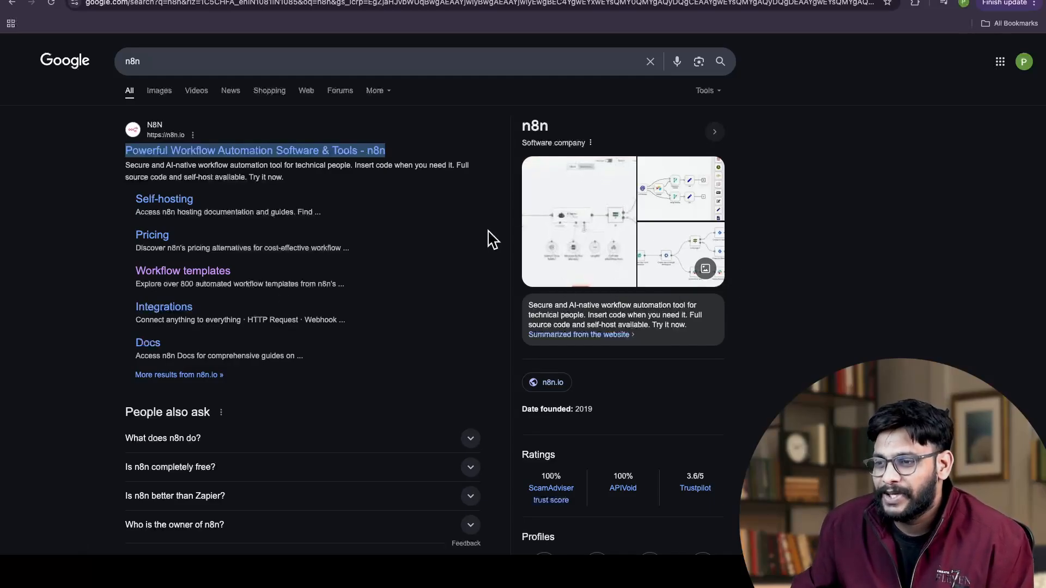
Step: Open the official n8n.io website from the Google search results for n8n
left_click(582, 217)
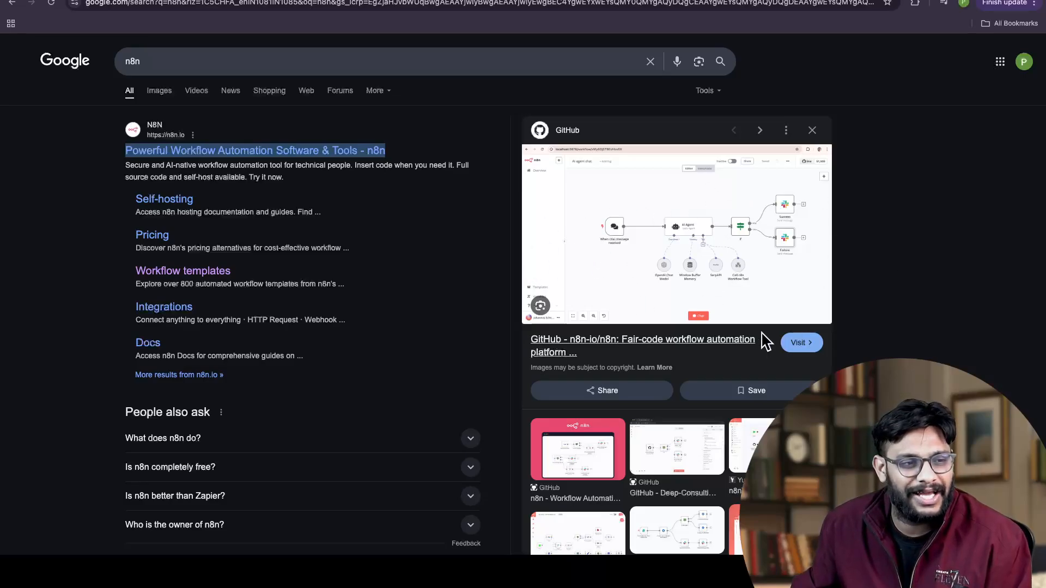
left_click(436, 220)
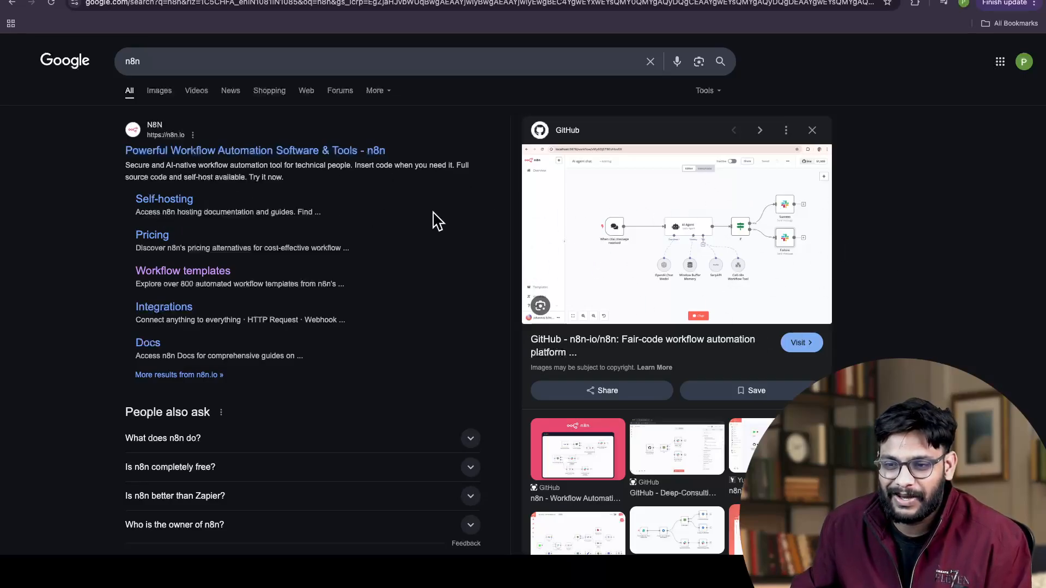
left_click(155, 150)
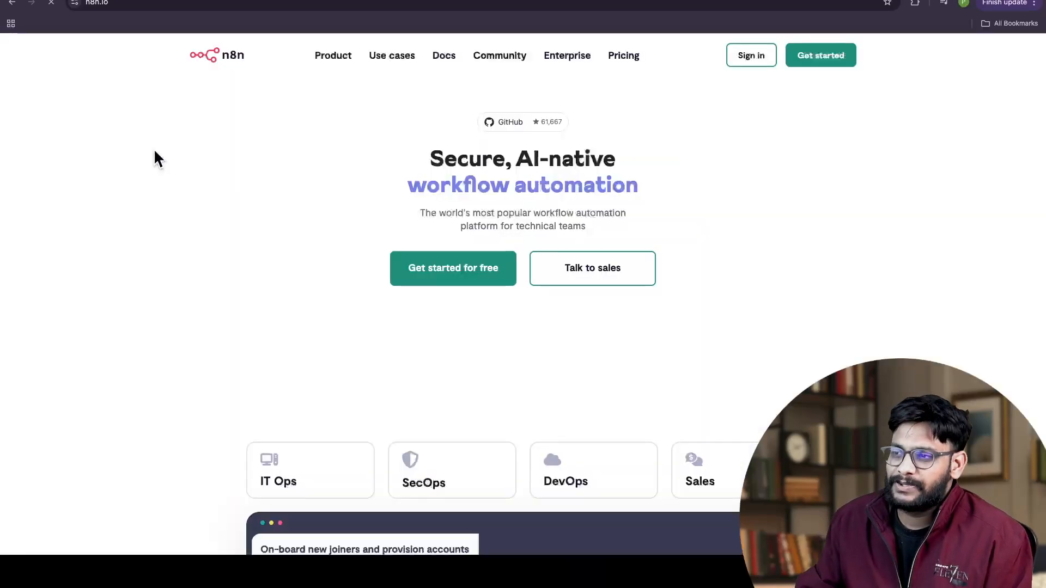
Step: Look through the n8n homepage, including the IT Ops example workflow and the feature sections below it
scroll(465, 301, "down", 10)
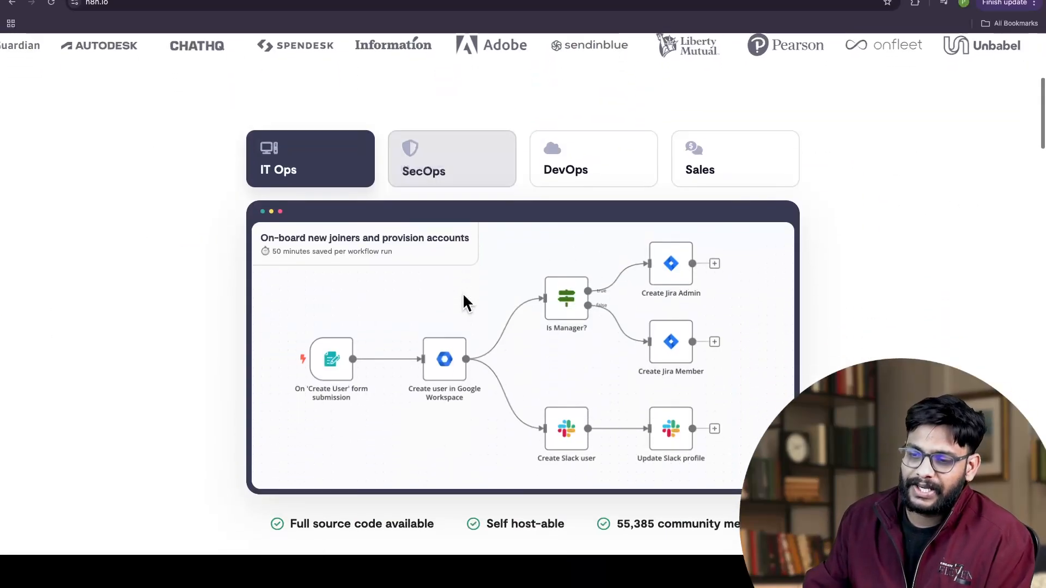
left_click_drag(487, 91, 309, 83)
scroll(513, 271, "down", 1)
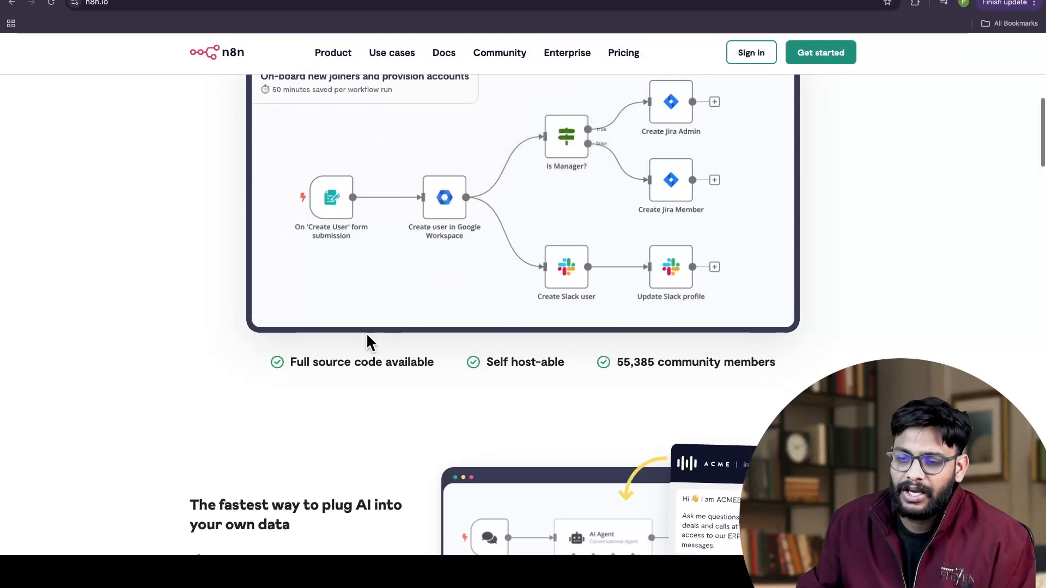
left_click_drag(433, 199, 578, 241)
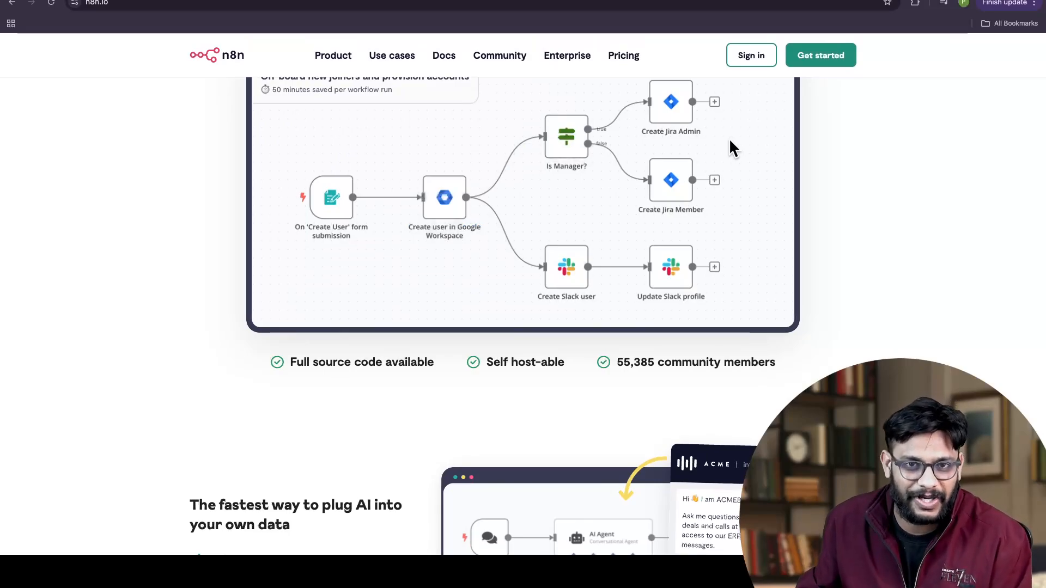
scroll(729, 139, "down", 8)
scroll(729, 139, "down", 20)
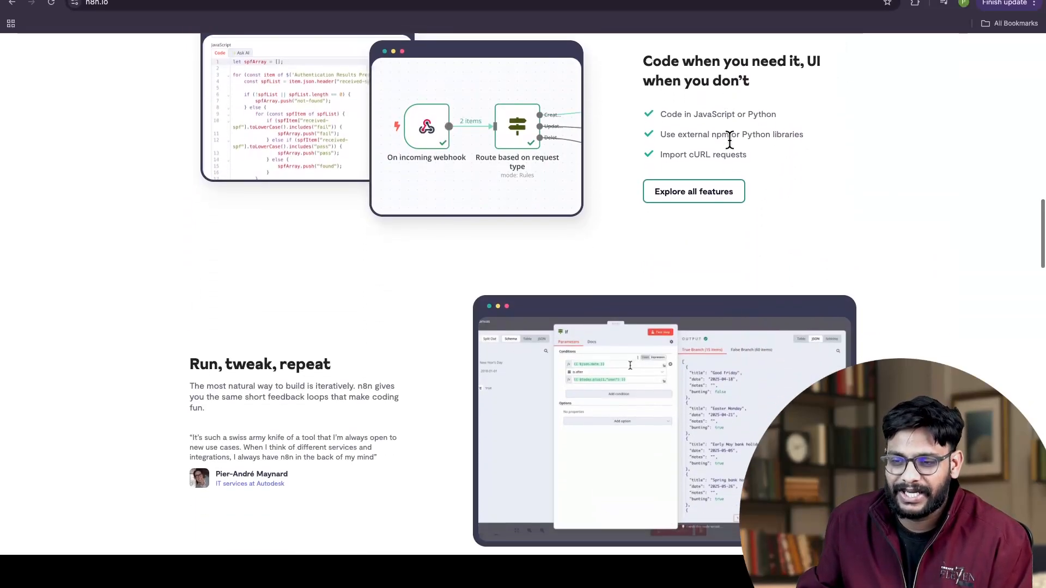
scroll(730, 142, "up", 20)
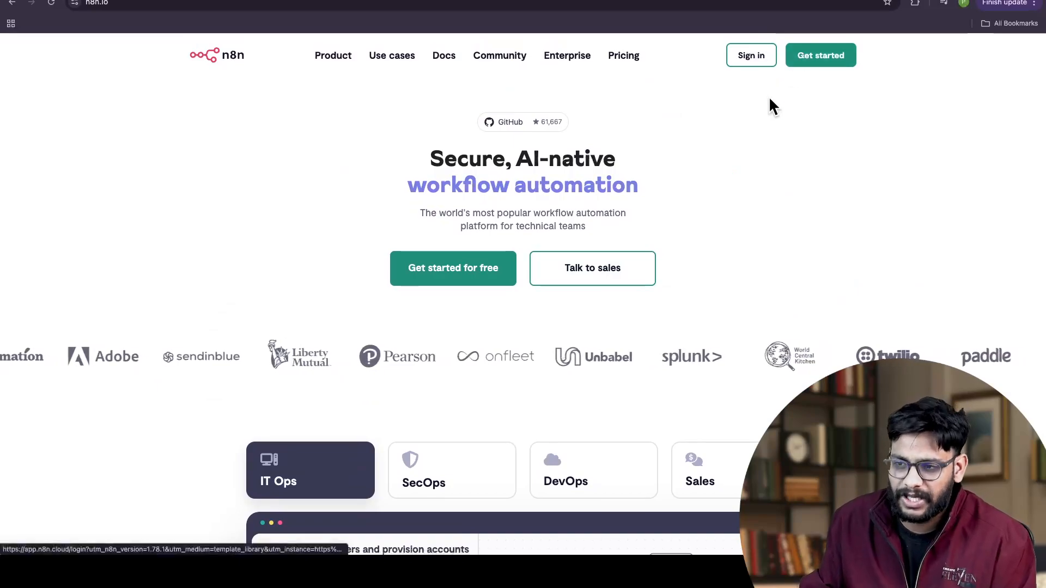
Step: Go to the n8n cloud dashboard through sign-in and check the remaining free-trial period
left_click(758, 58)
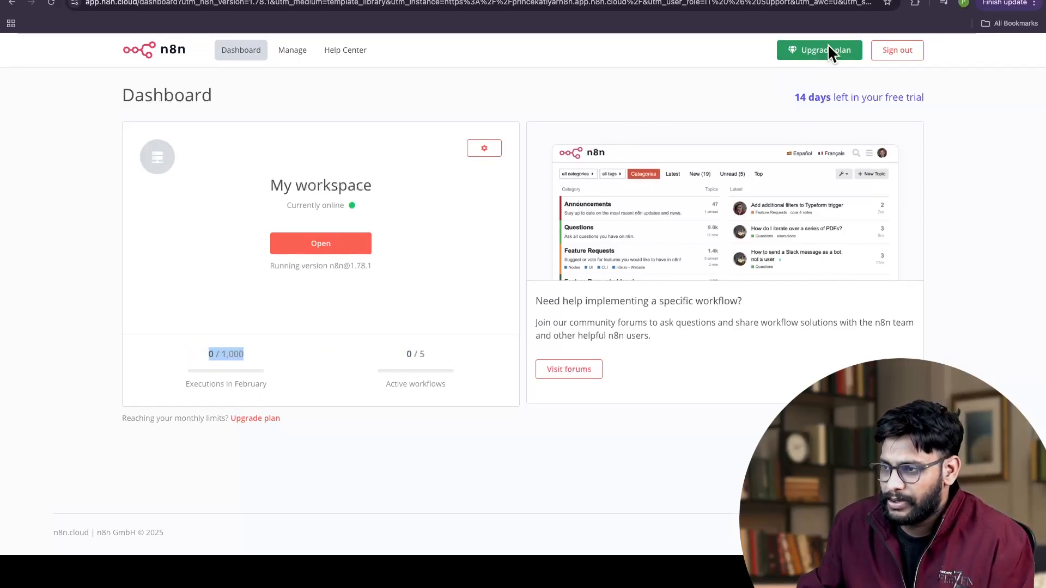
left_click_drag(794, 97, 925, 99)
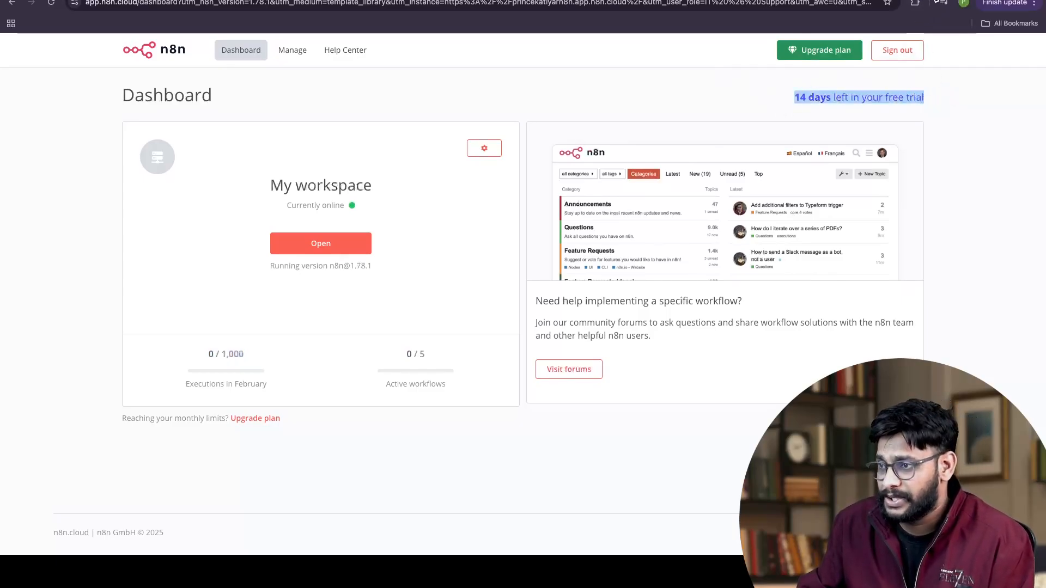
Step: Switch to the "Conversational Interviews with AI Agents and n8n Forms" template page and examine its title and workflow preview
left_click(932, 0)
scroll(211, 143, "down", 1)
left_click_drag(209, 167, 363, 182)
left_click(338, 187)
left_click_drag(204, 207, 360, 212)
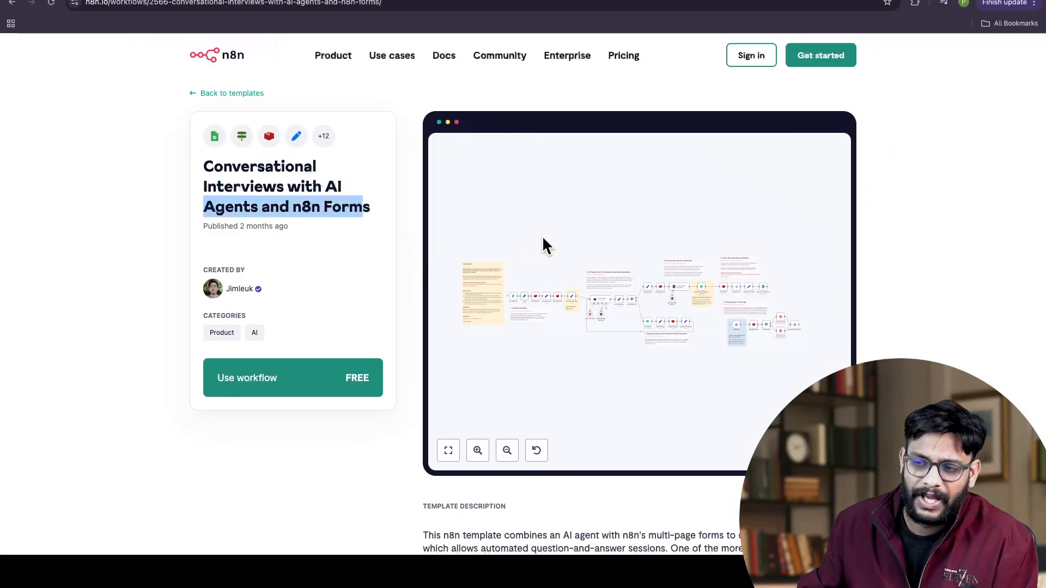
scroll(446, 299, "down", 1)
left_click_drag(203, 171, 376, 205)
scroll(604, 324, "down", 5)
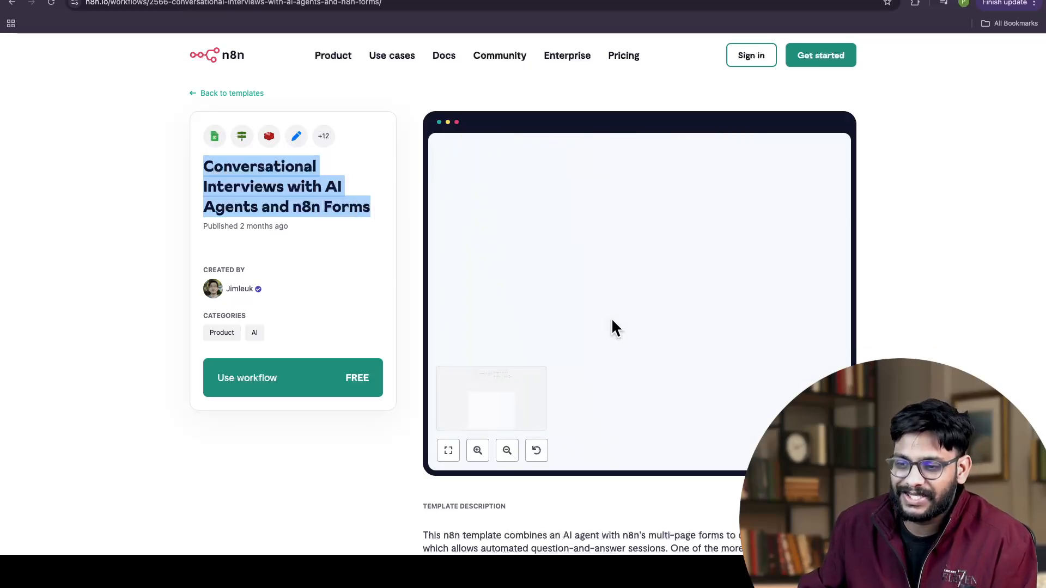
Step: Browse the "More Product workflow templates" and "More AI workflow templates" sections of the template page
scroll(249, 490, "down", 10)
scroll(250, 491, "down", 8)
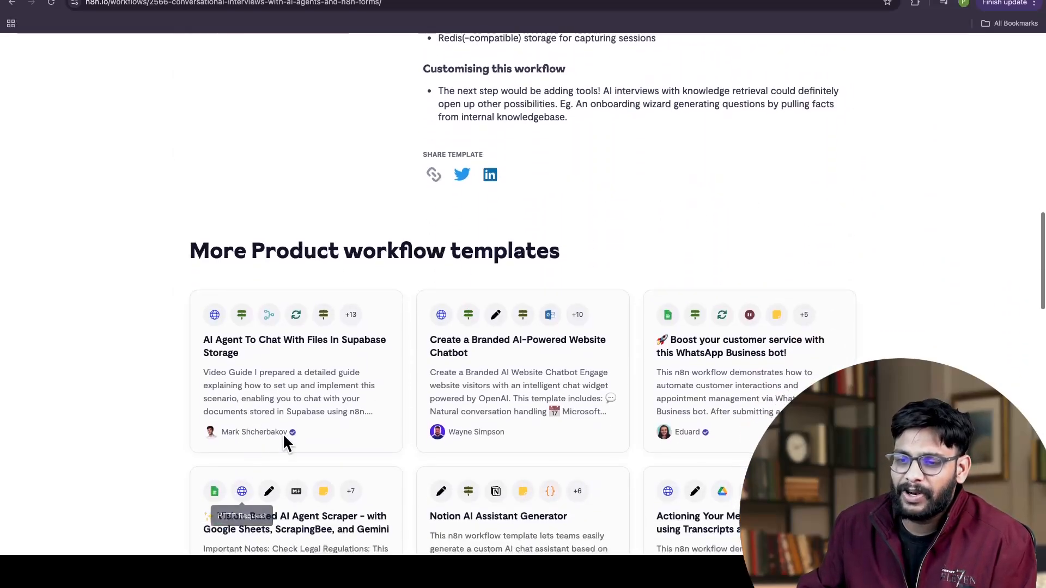
left_click_drag(591, 147, 222, 158)
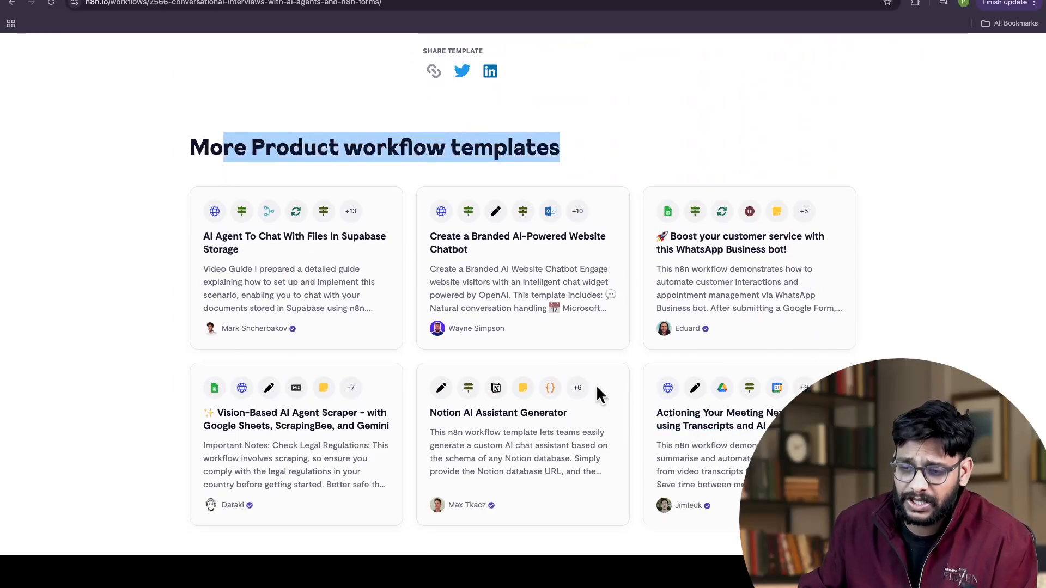
scroll(596, 384, "down", 5)
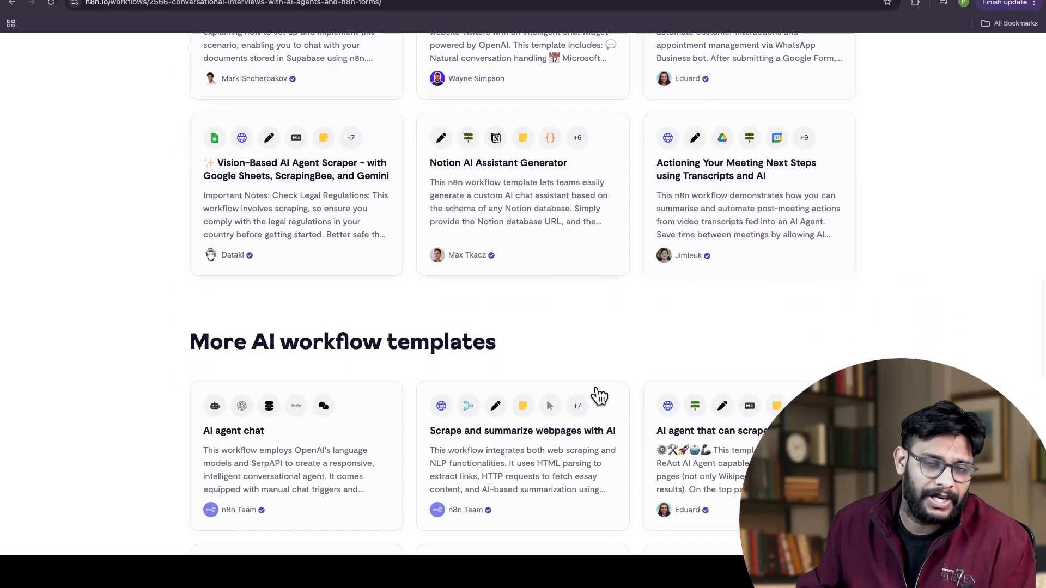
scroll(600, 395, "down", 4)
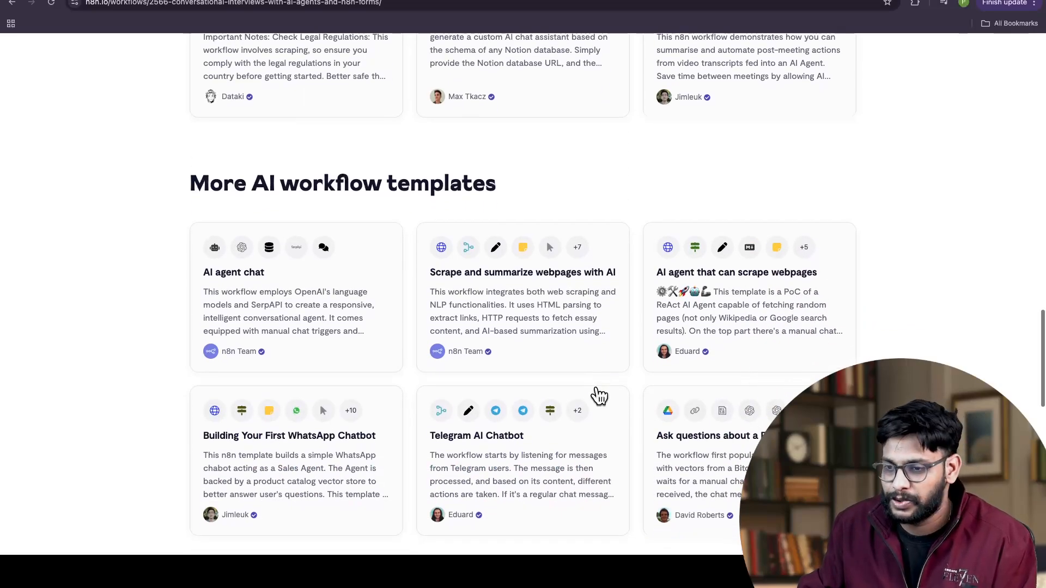
Step: Open the "AI agent chat" template and examine its creator details and workflow preview
left_click(194, 195)
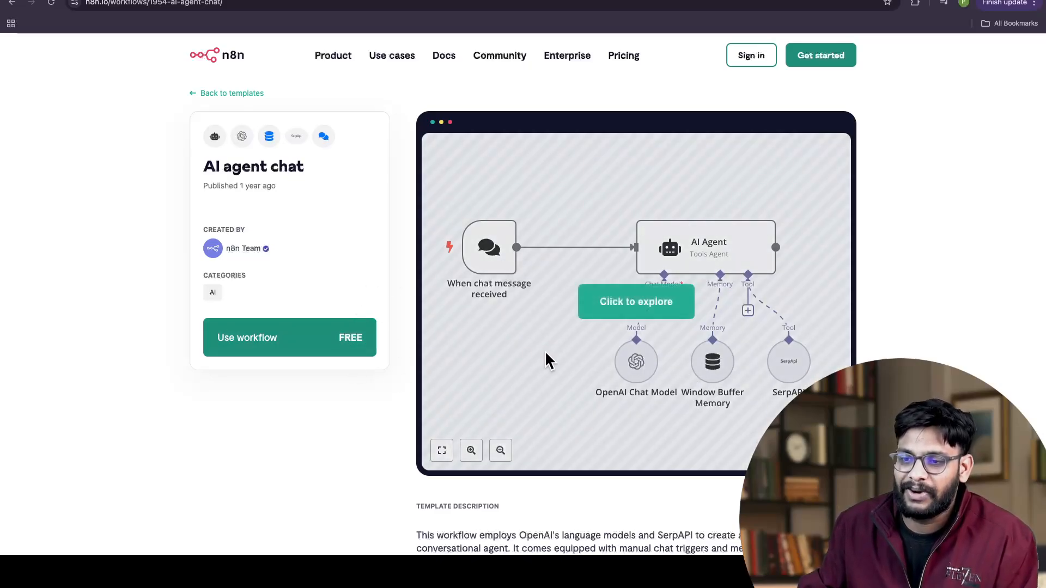
left_click_drag(266, 230, 215, 225)
mouse_move(551, 325)
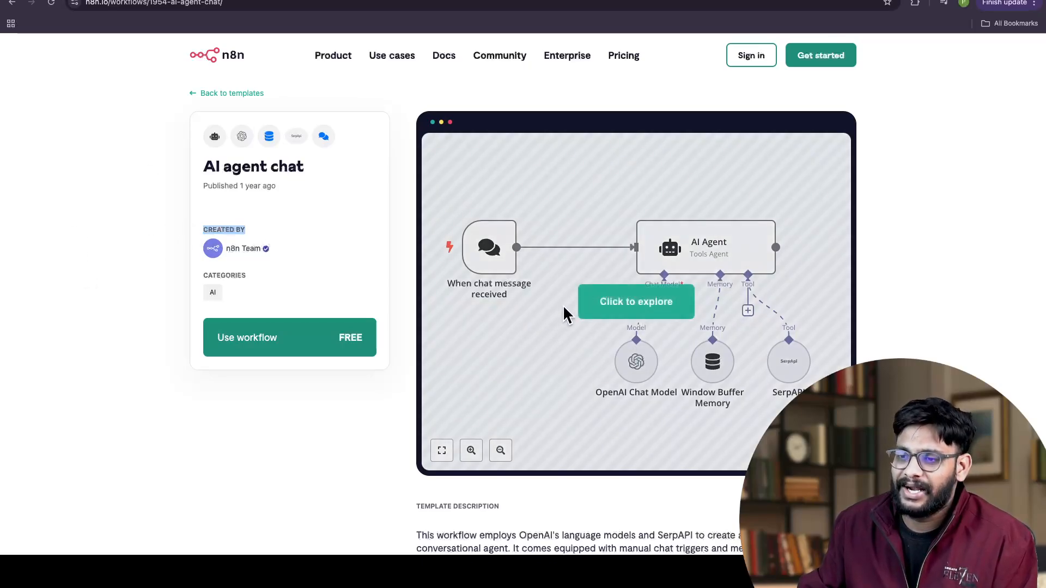
Step: Find the "Telegram AI Chatbot" template among the related AI templates and open it to view its workflow preview
scroll(789, 294, "down", 10)
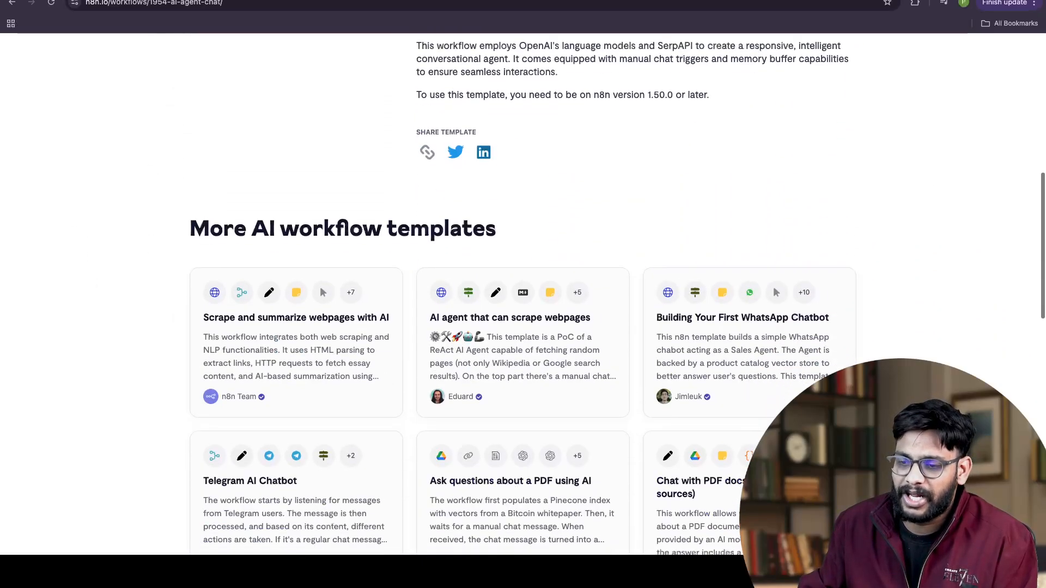
scroll(523, 294, "down", 2)
scroll(588, 284, "down", 3)
scroll(588, 283, "up", 1)
scroll(408, 254, "up", 1)
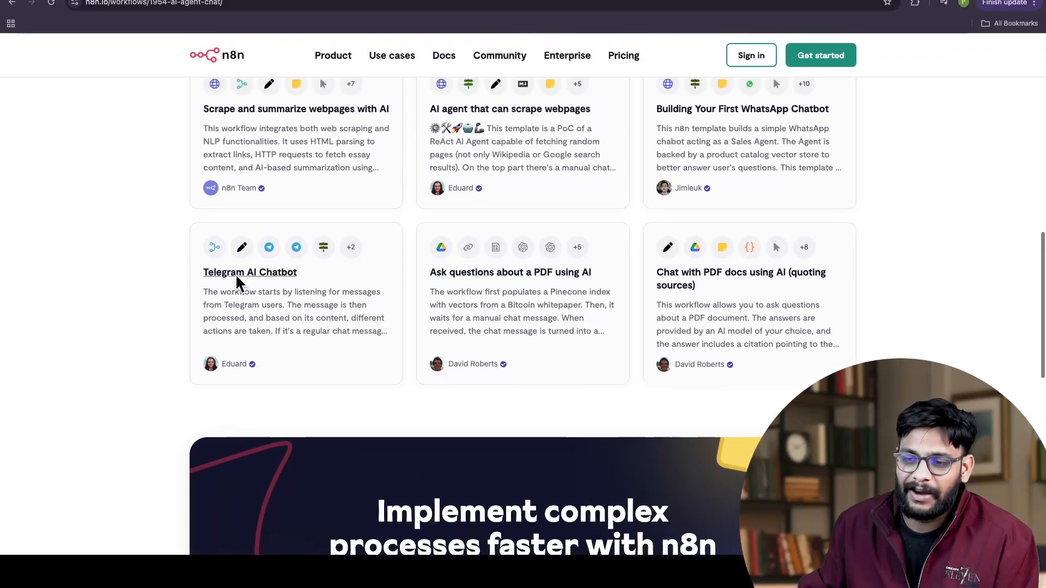
left_click(218, 275)
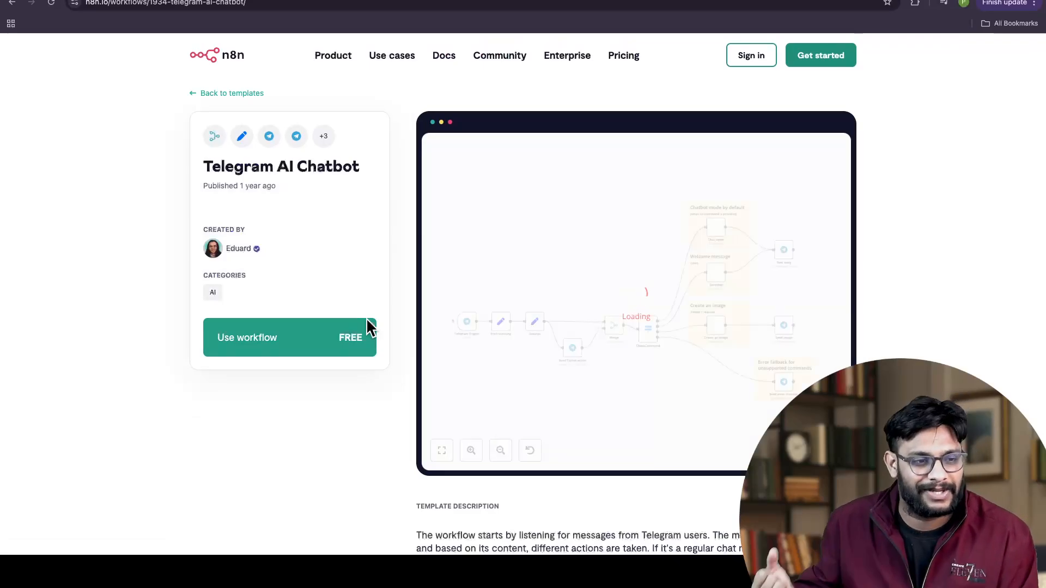
mouse_move(590, 279)
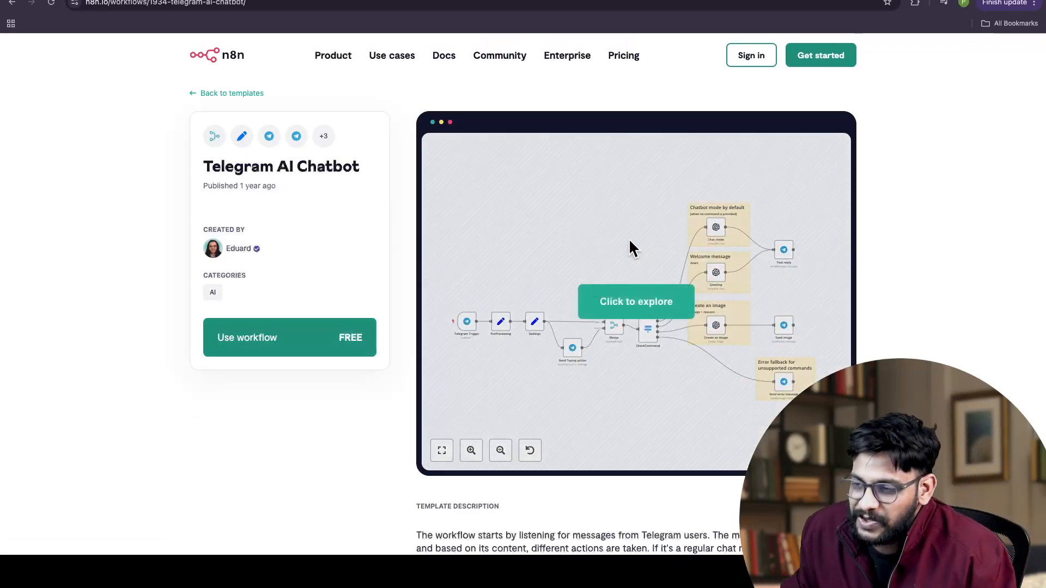
Step: Switch to the "Demo: My first AI Agent in n8n" workflow and send "hello" in its chat
left_click(898, 0)
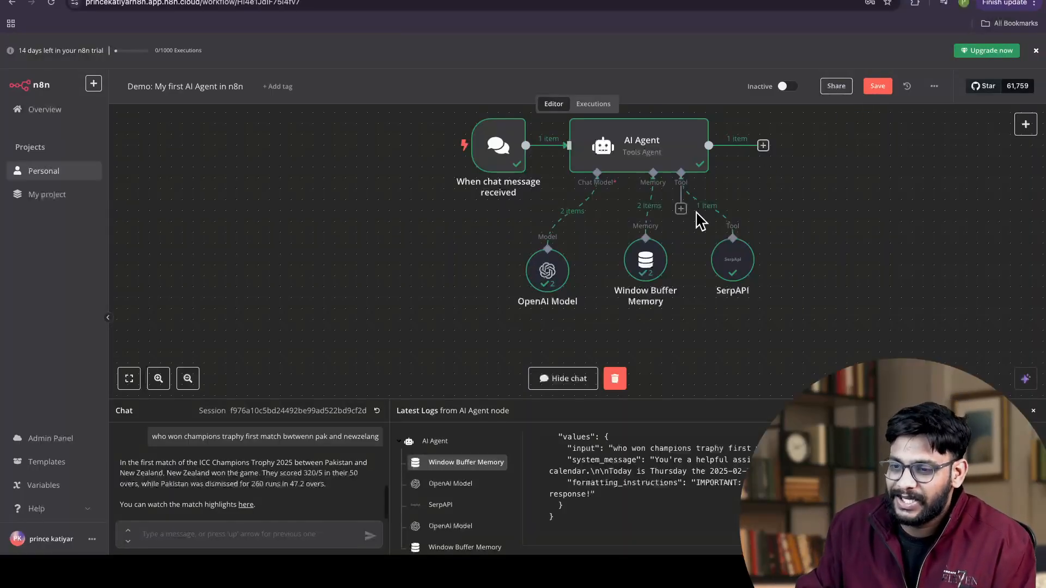
scroll(765, 268, "up", 2)
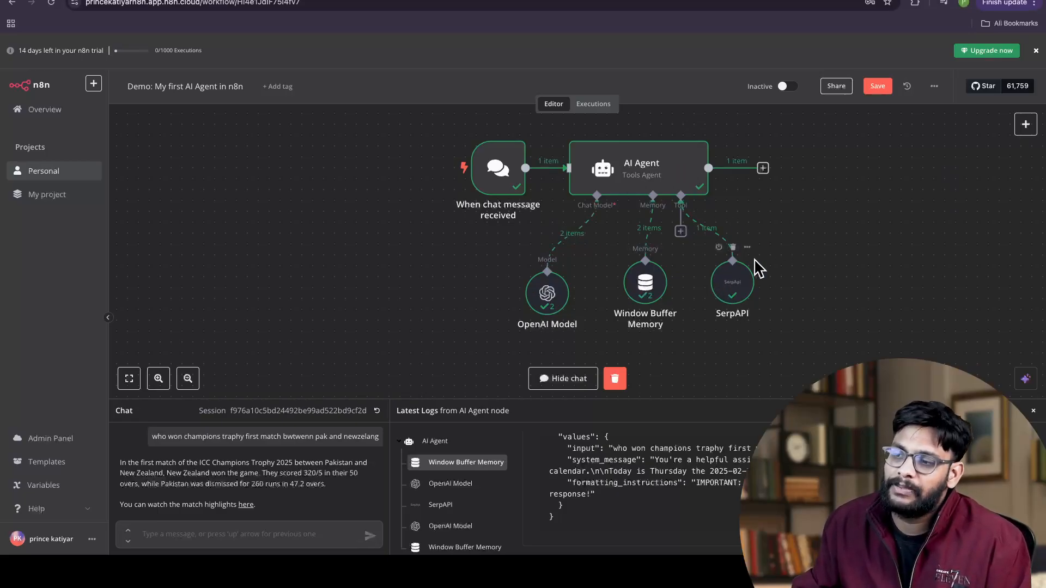
left_click(220, 542)
type("wh")
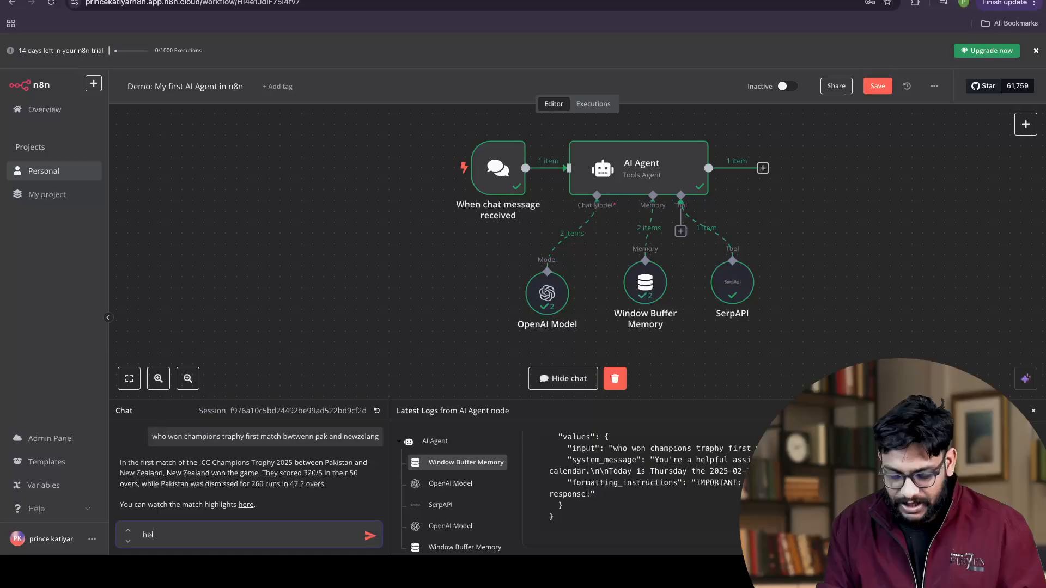
type("llo")
key("Return")
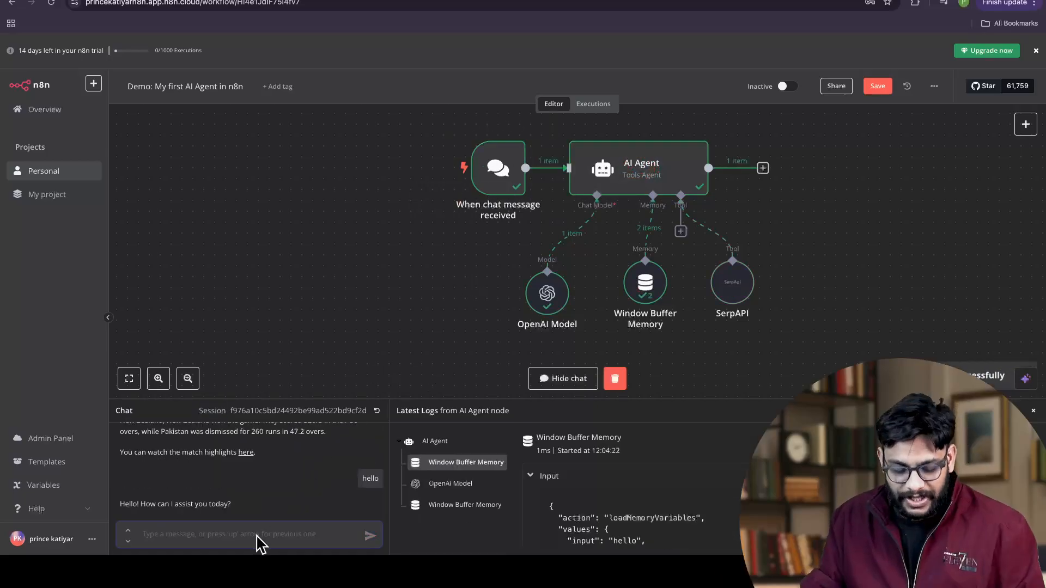
Step: Ask the AI agent "what is genai" in the workflow chat
type("wha ti")
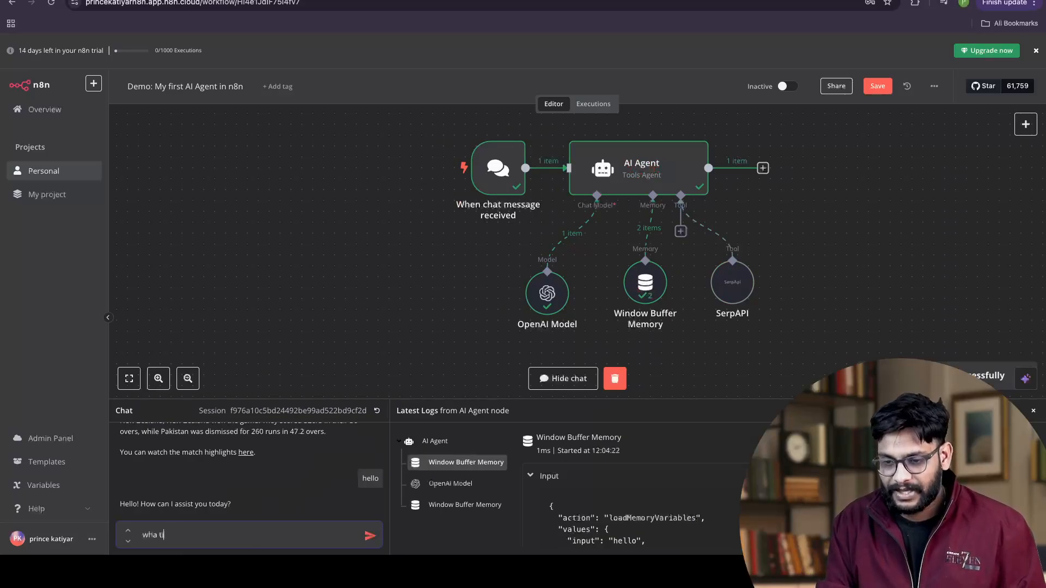
type("s")
key("BackSpace")
key("BackSpace")
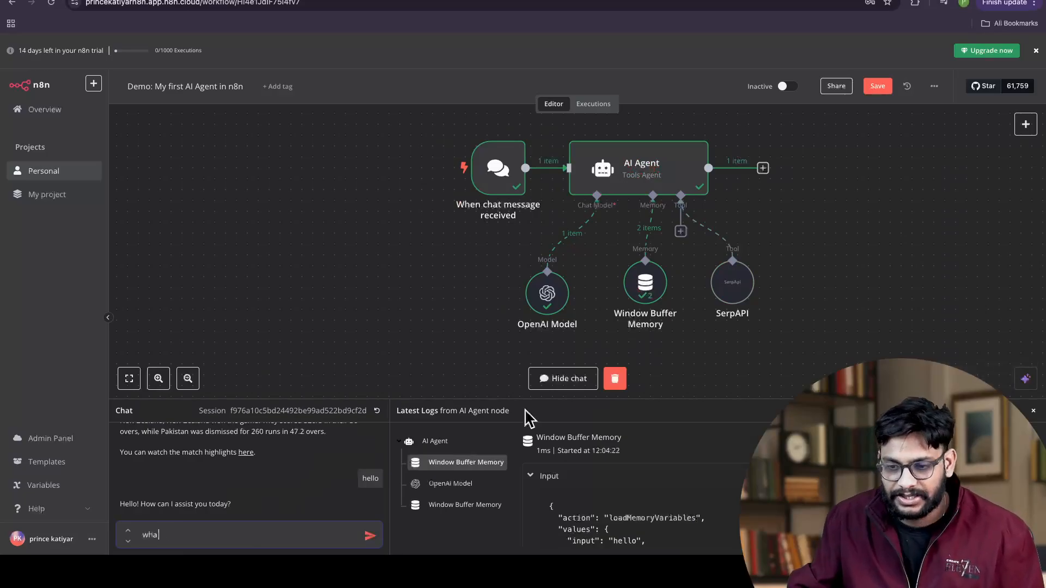
scroll(356, 274, "right", 1)
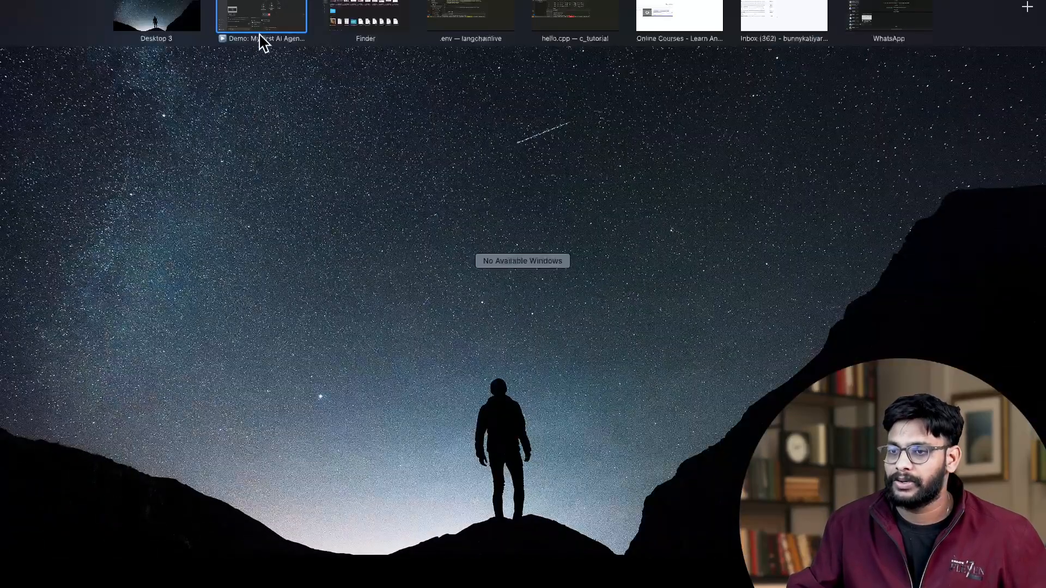
left_click(260, 36)
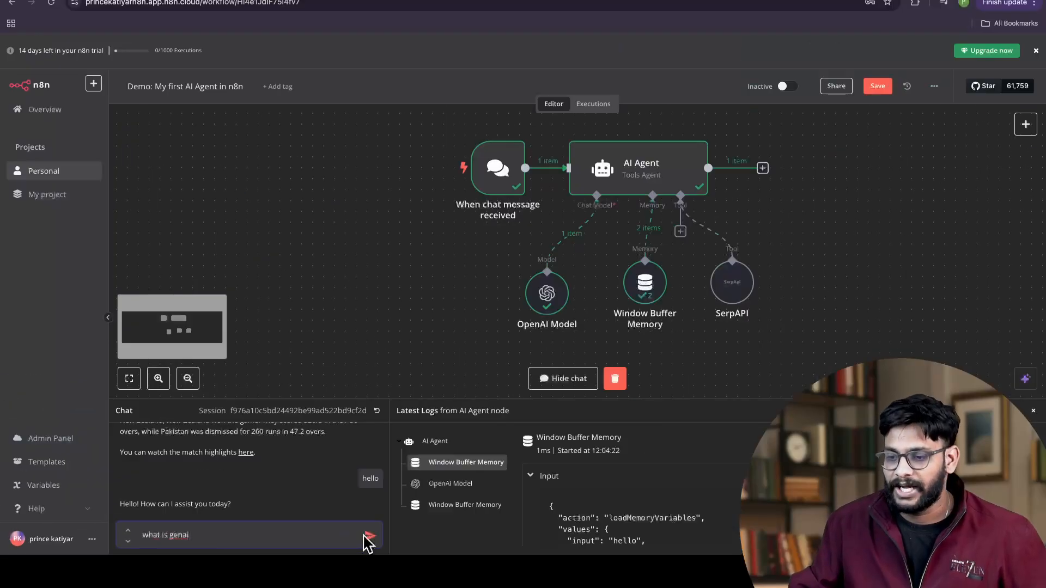
left_click(368, 536)
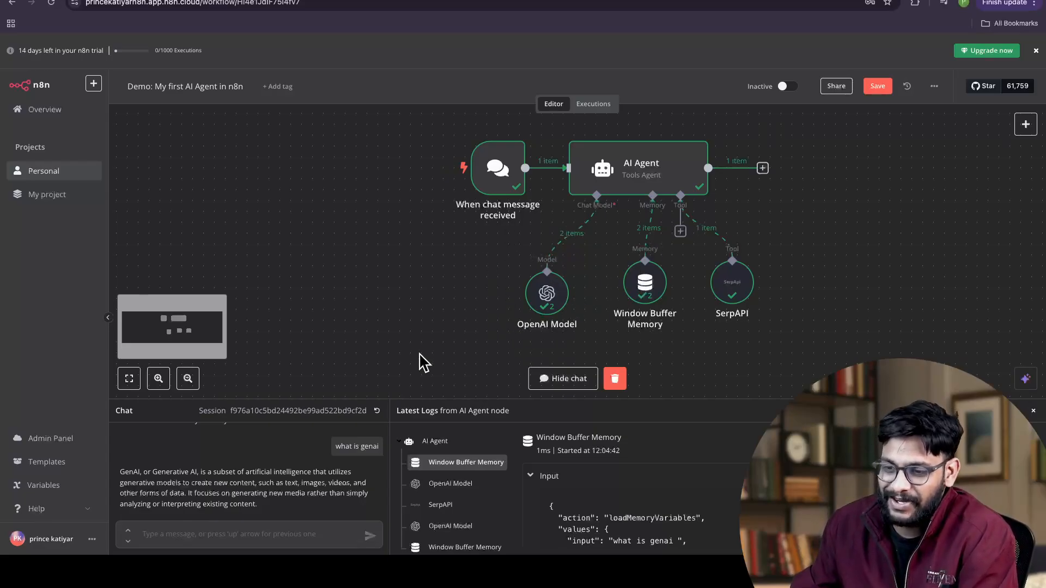
Step: Review the agent's answer about GenAI, the Window Buffer Memory log and the earlier chat messages
left_click_drag(272, 507, 165, 454)
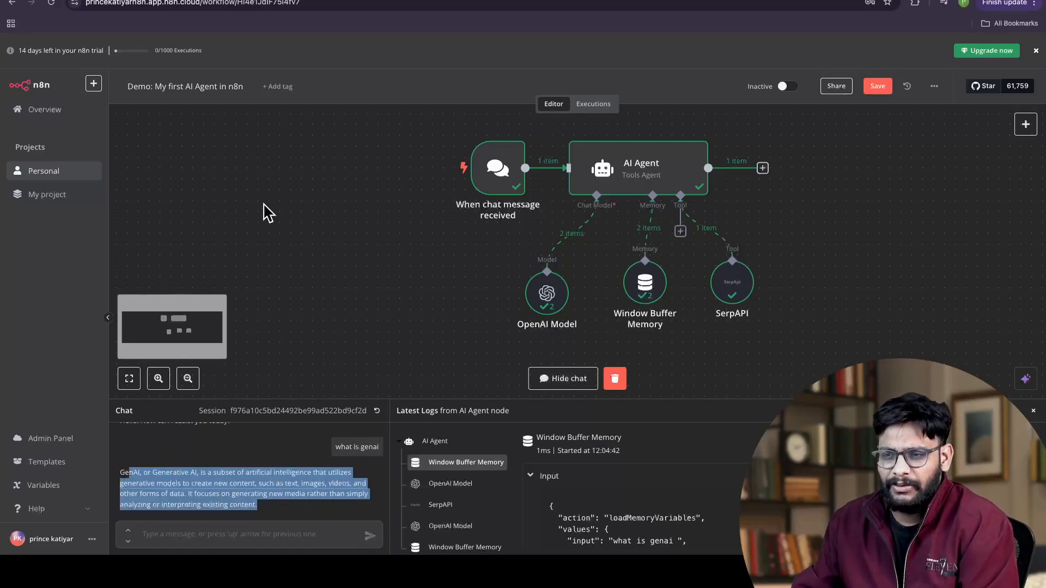
scroll(611, 507, "down", 10)
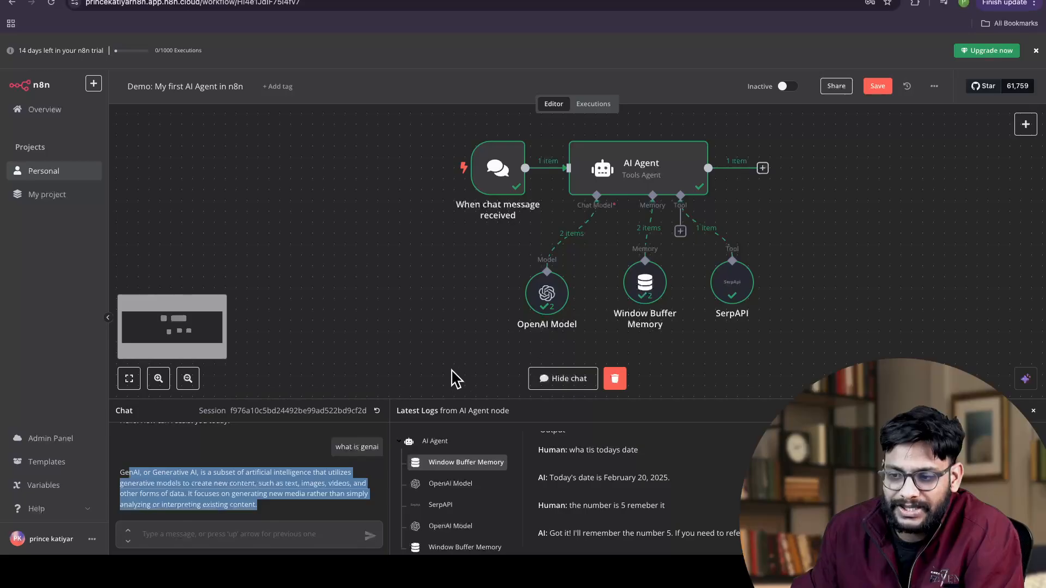
scroll(637, 483, "up", 10)
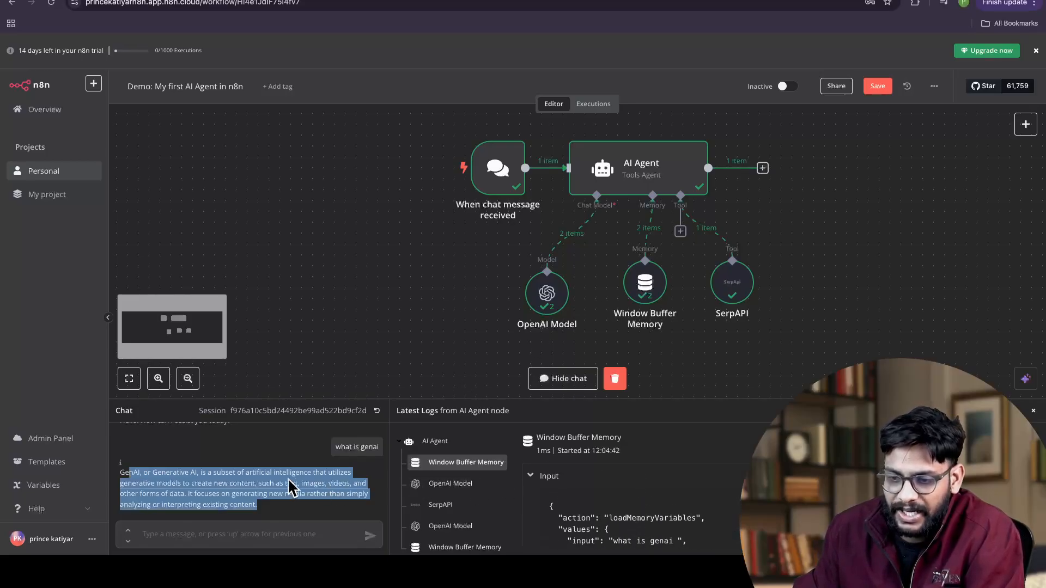
scroll(291, 487, "down", 10)
scroll(286, 489, "down", 5)
left_click_drag(269, 473, 294, 480)
scroll(294, 491, "up", 15)
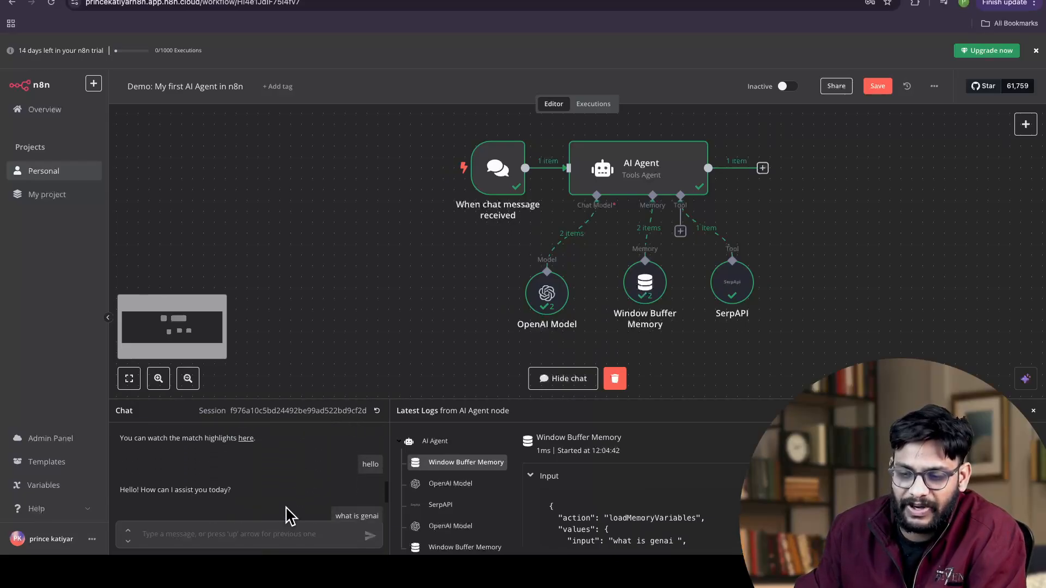
Step: Ask the AI agent "what is the number" in the workflow chat and highlight its reply
type("what is the number")
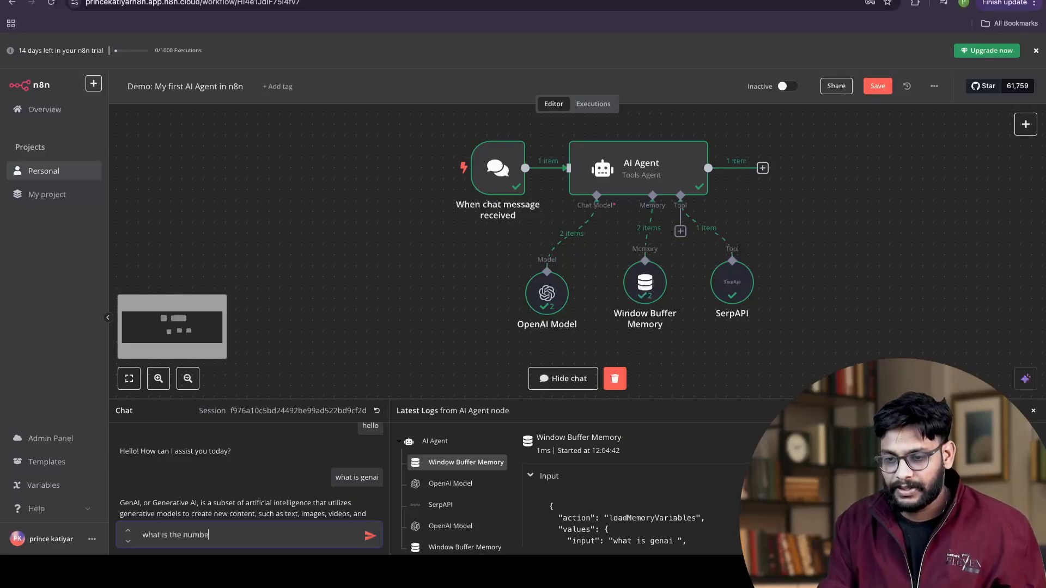
left_click(369, 537)
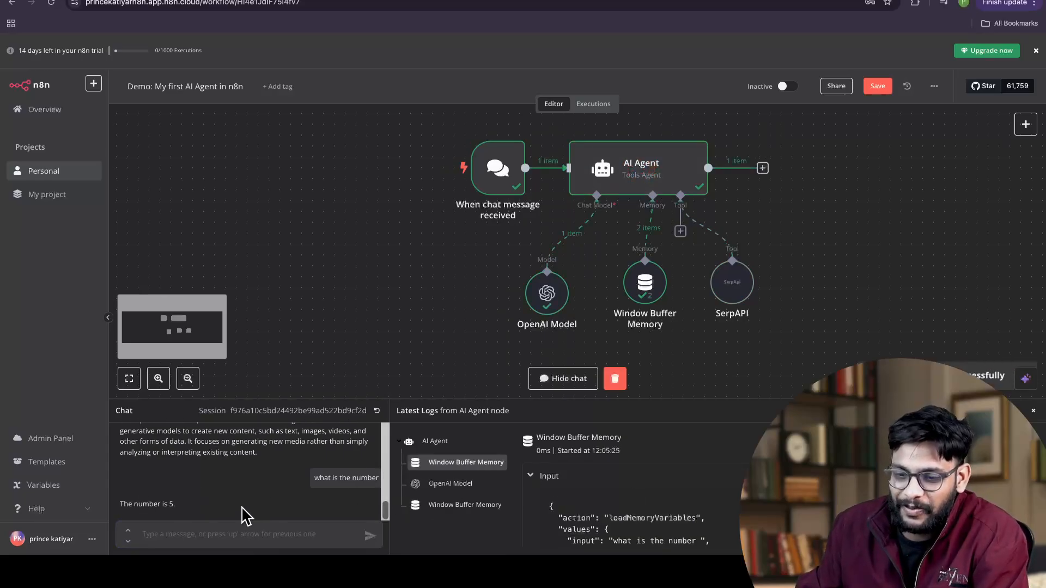
left_click_drag(185, 503, 102, 502)
left_click(203, 501)
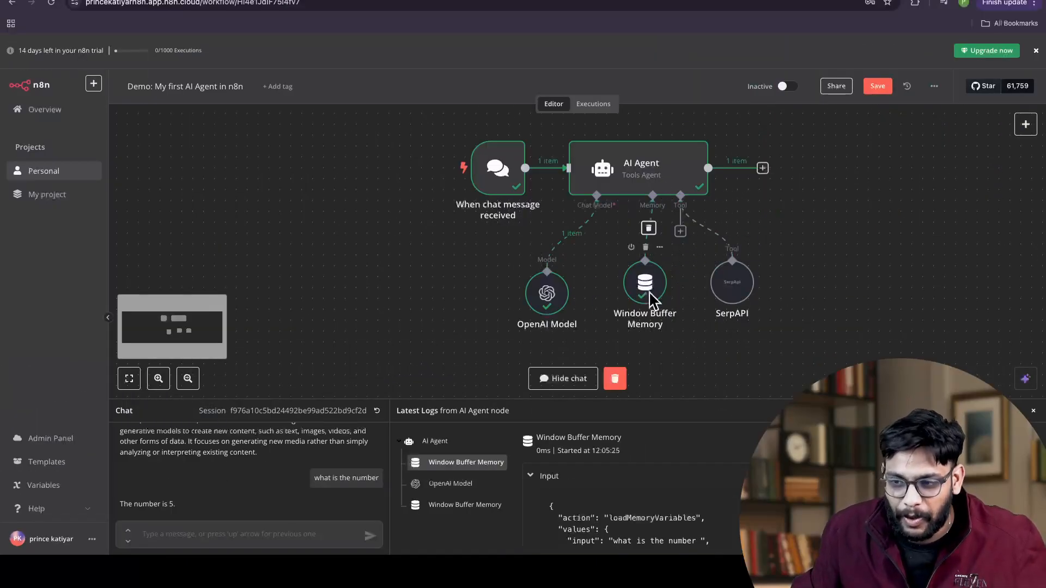
Step: Examine the input and output of the Window Buffer Memory log, including the remembered human and AI messages
scroll(691, 512, "down", 2)
left_click_drag(640, 525, 537, 449)
scroll(691, 479, "down", 3)
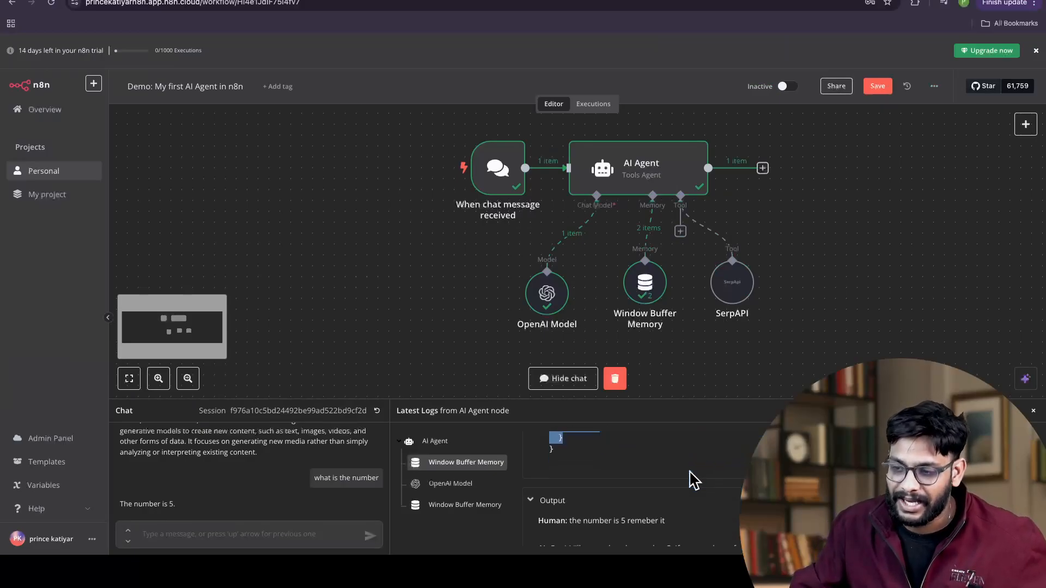
mouse_move(665, 466)
left_mouse_down()
mouse_move(543, 460)
mouse_move(681, 474)
left_mouse_up()
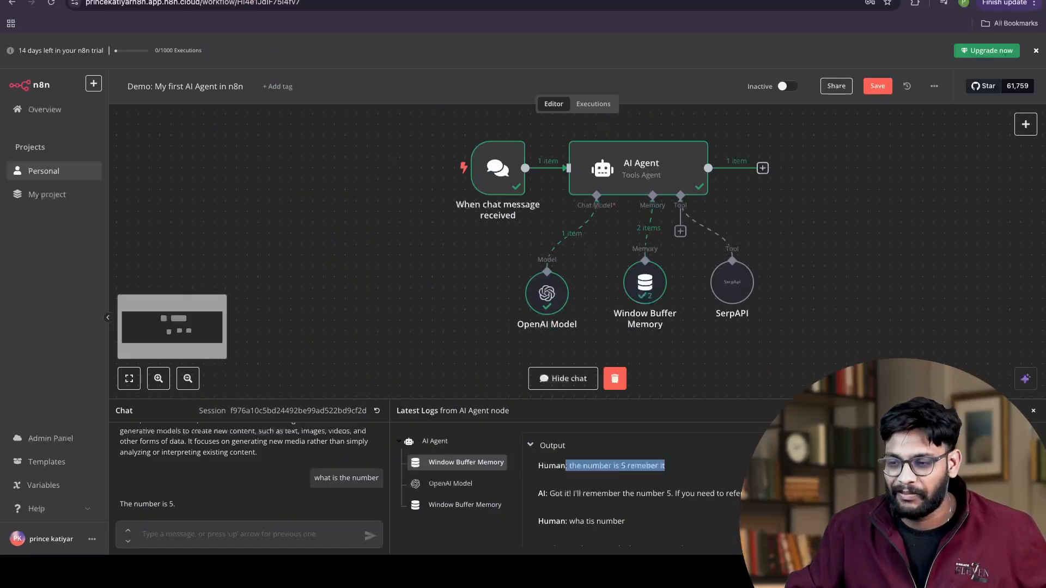
scroll(436, 517, "down", 2)
scroll(626, 485, "down", 5)
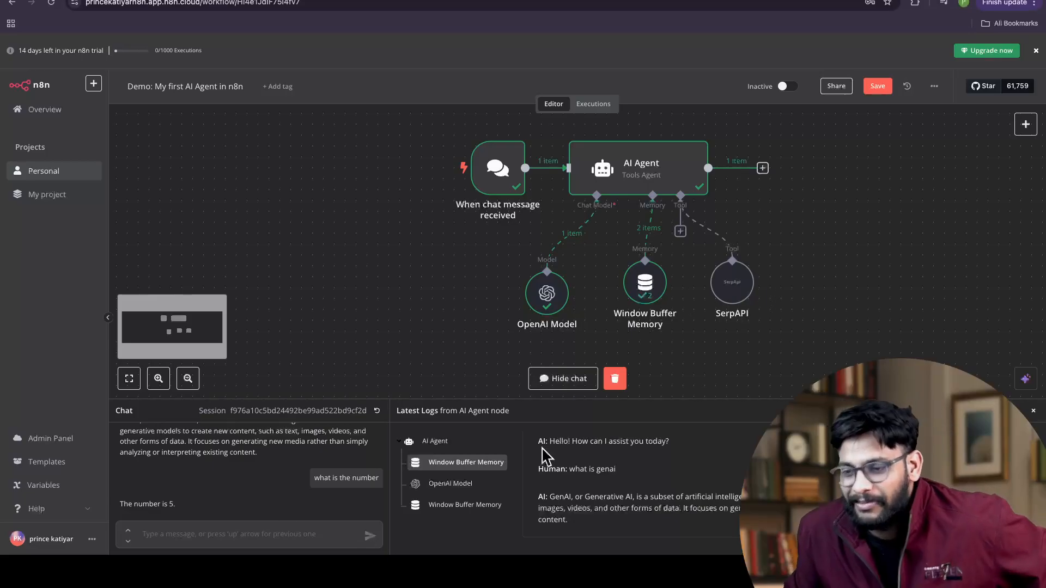
Step: Ask the agent "who won chanpiostrophy 2025 match betwenn pak and newzeland yeasterday" in the chat
left_click(188, 533)
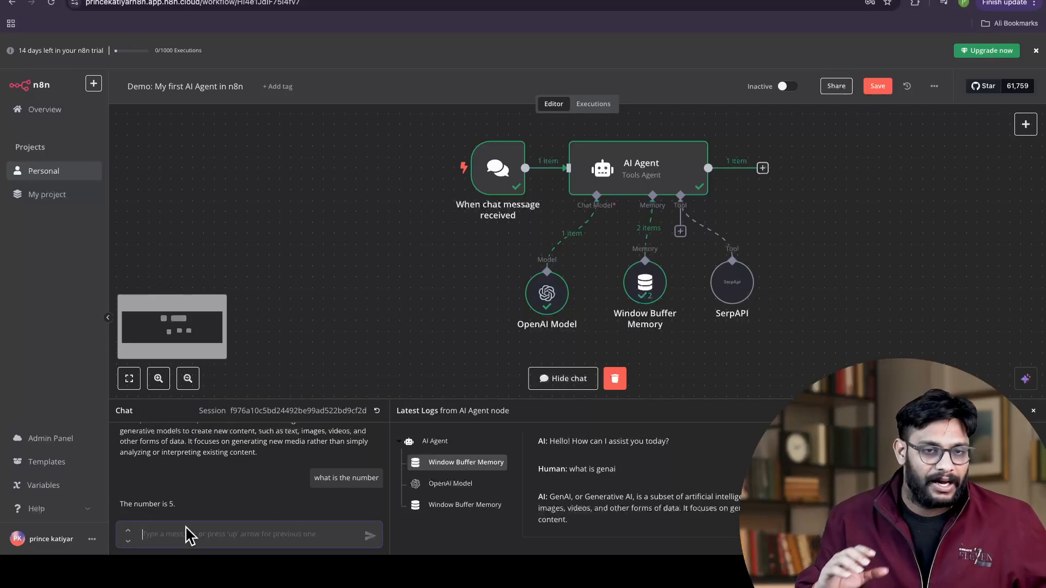
type("who won")
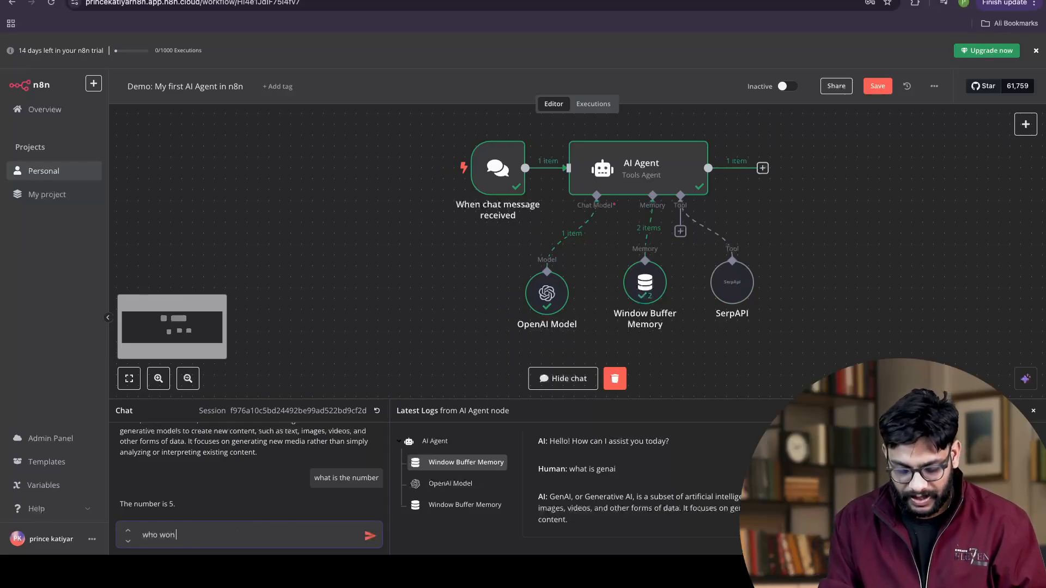
type(" chanpio")
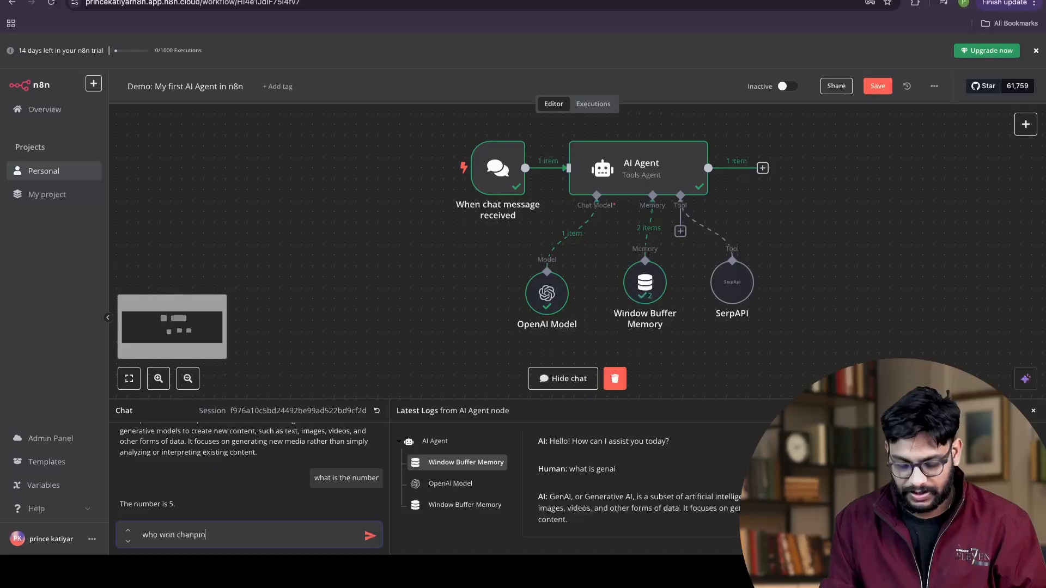
type("strophy 2025  match betwe")
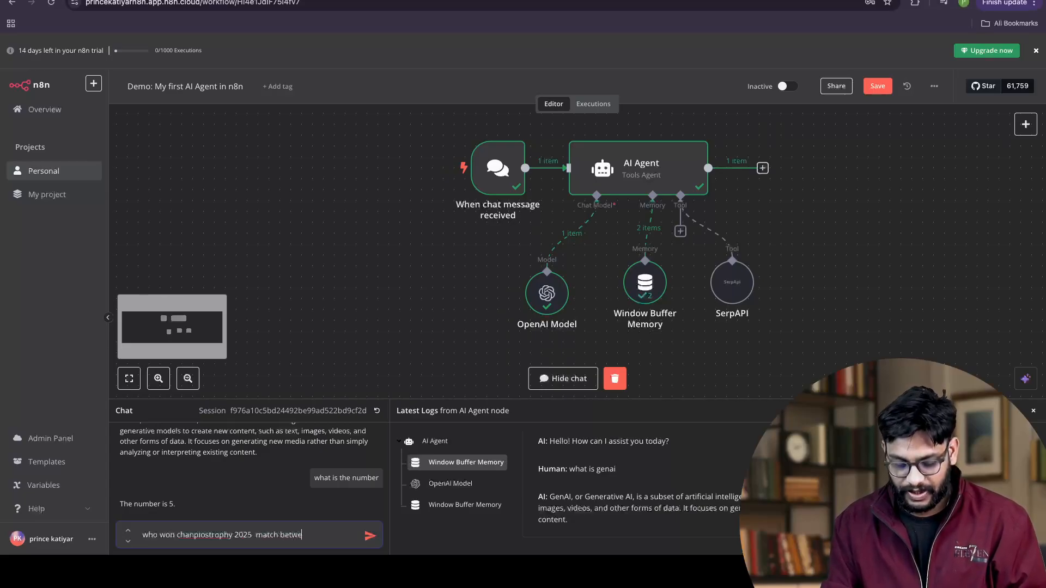
type("nn pak and newze")
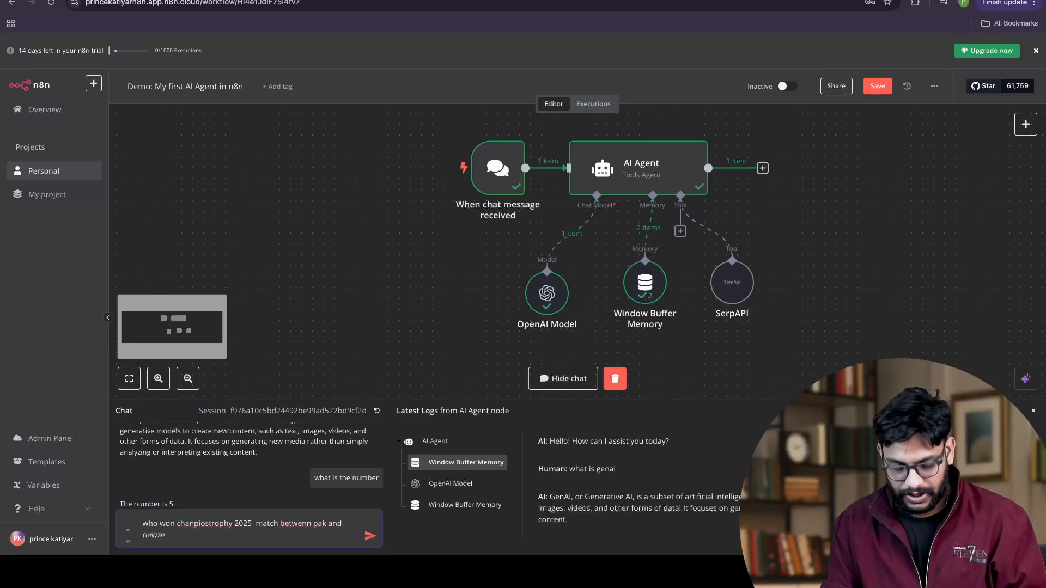
type("land yeasterday")
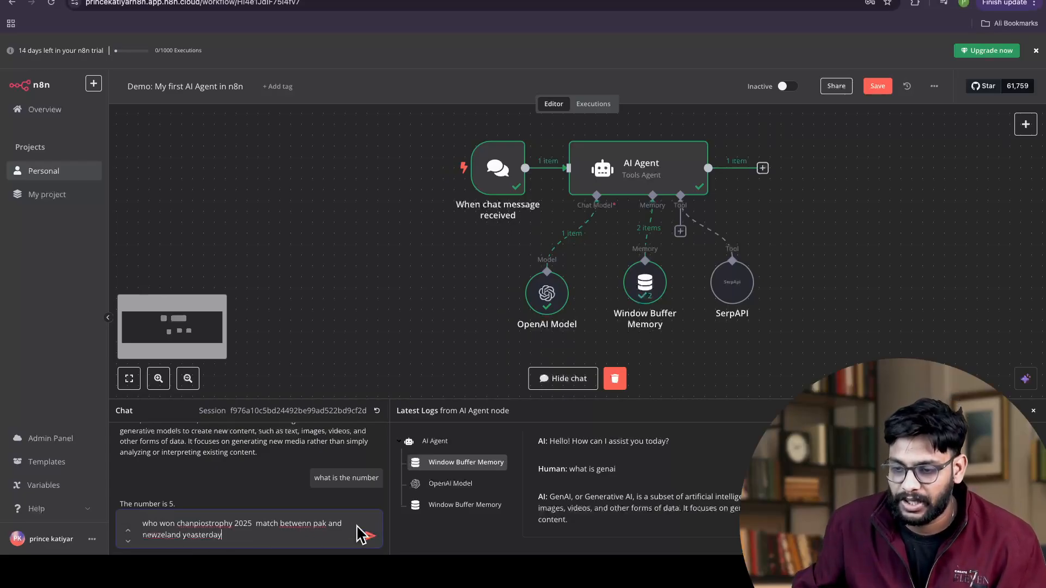
left_click(369, 539)
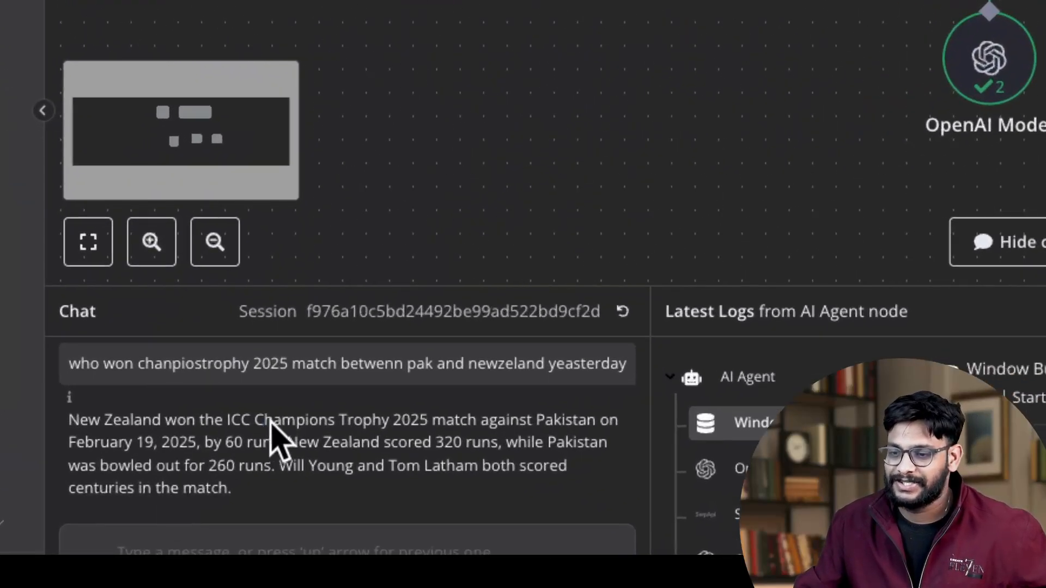
Step: Review the match date, winning margin and both teams' scores in the agent's answer
left_click_drag(211, 461, 369, 460)
left_click(362, 451)
left_click_drag(287, 442, 502, 443)
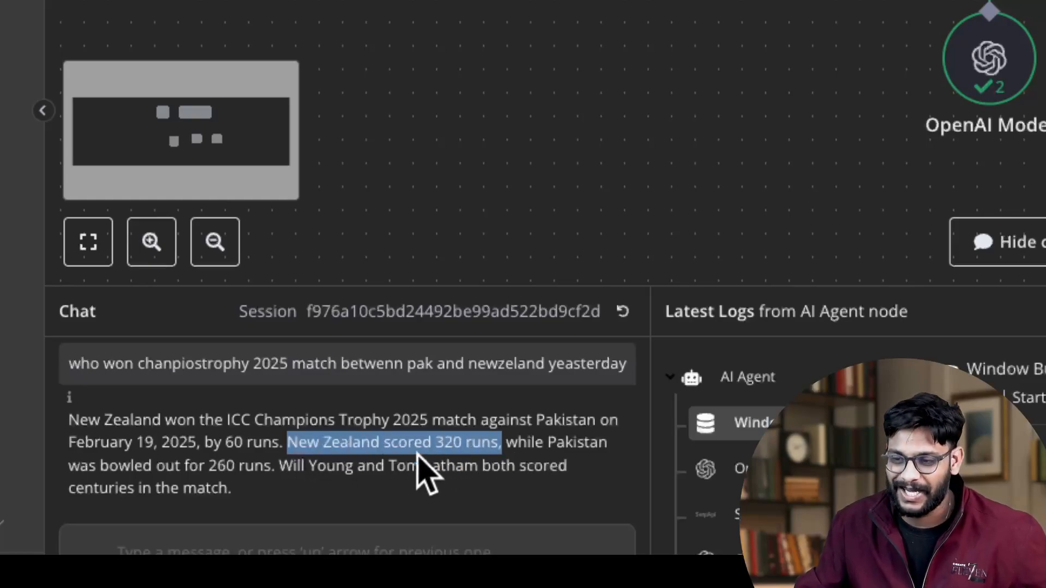
left_click(537, 433)
left_click_drag(98, 466, 279, 465)
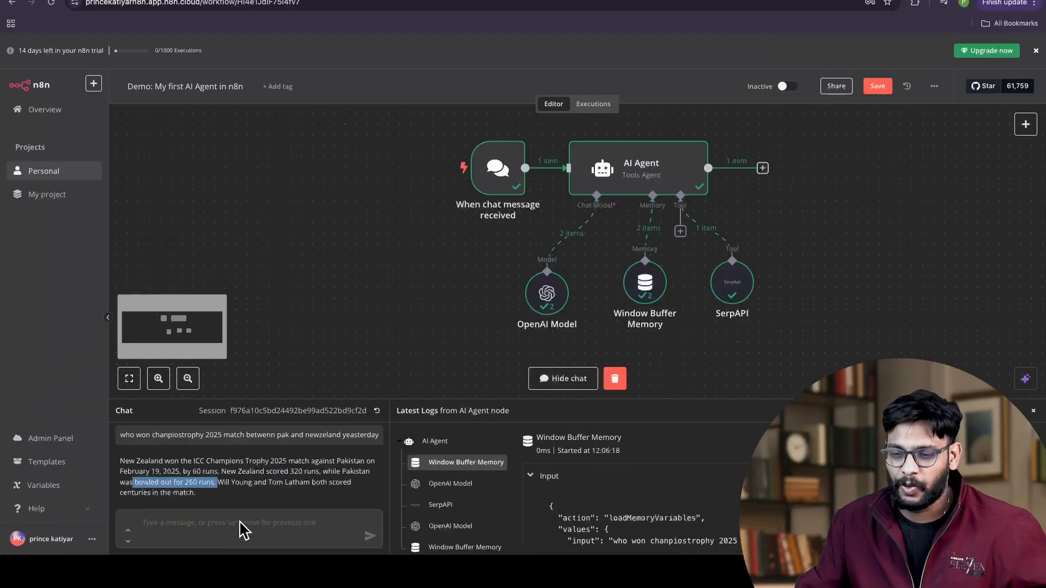
Step: Ask the agent "which team havifn ther troday mathc in this ereies" in the chat
left_click(240, 515)
type("wh")
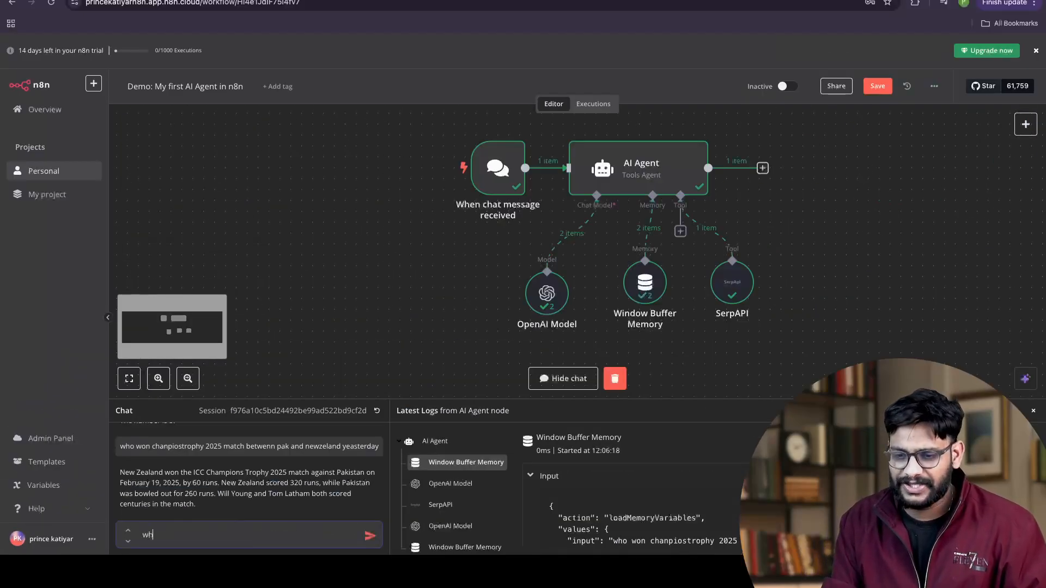
key("BackSpace")
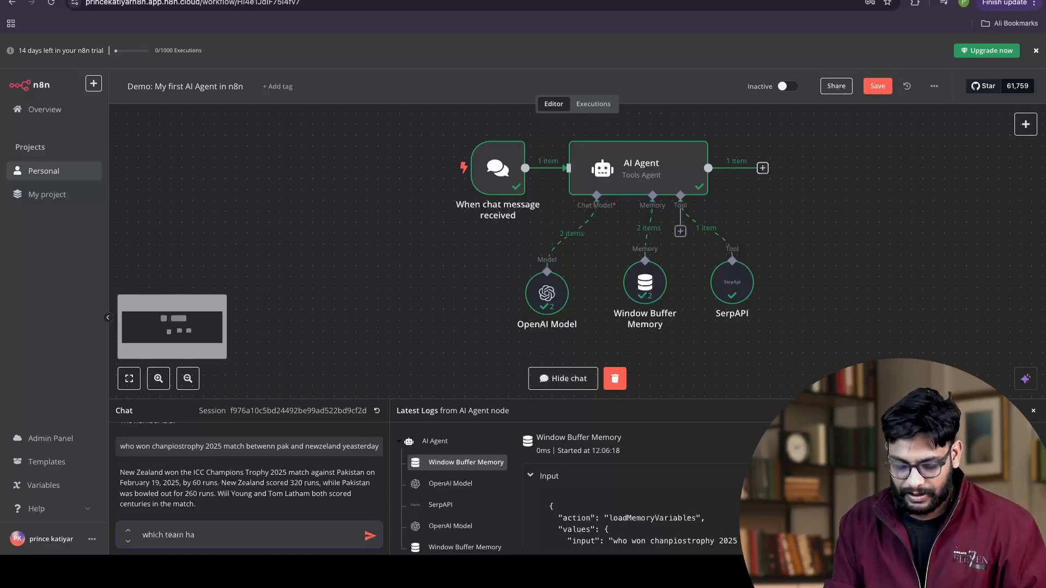
type("day mathc in this ereies")
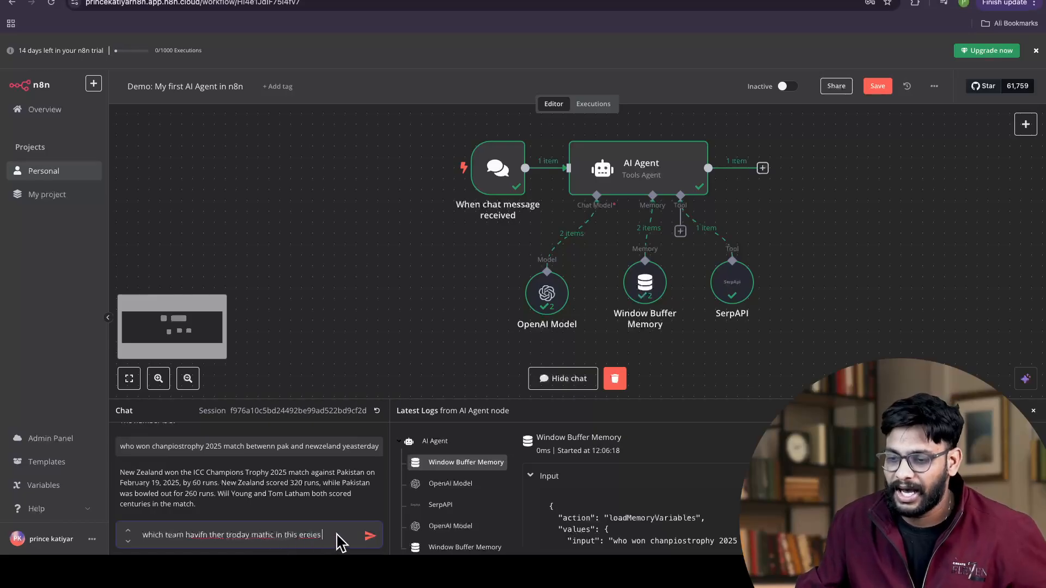
left_click(370, 536)
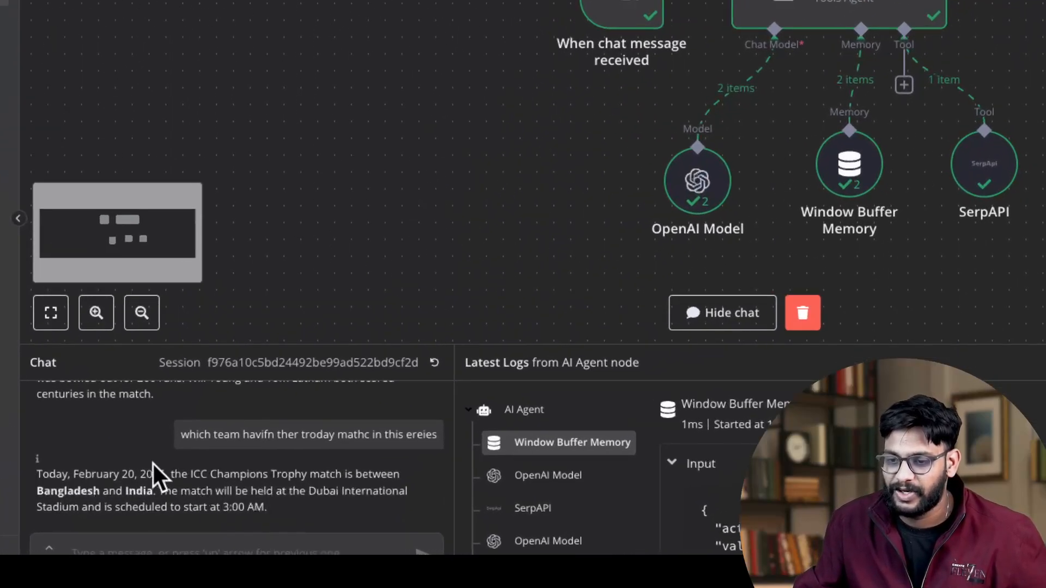
Step: Review the agent's answer about today's match, the earlier chat reply and the Window Buffer Memory log
left_click_drag(37, 473, 403, 473)
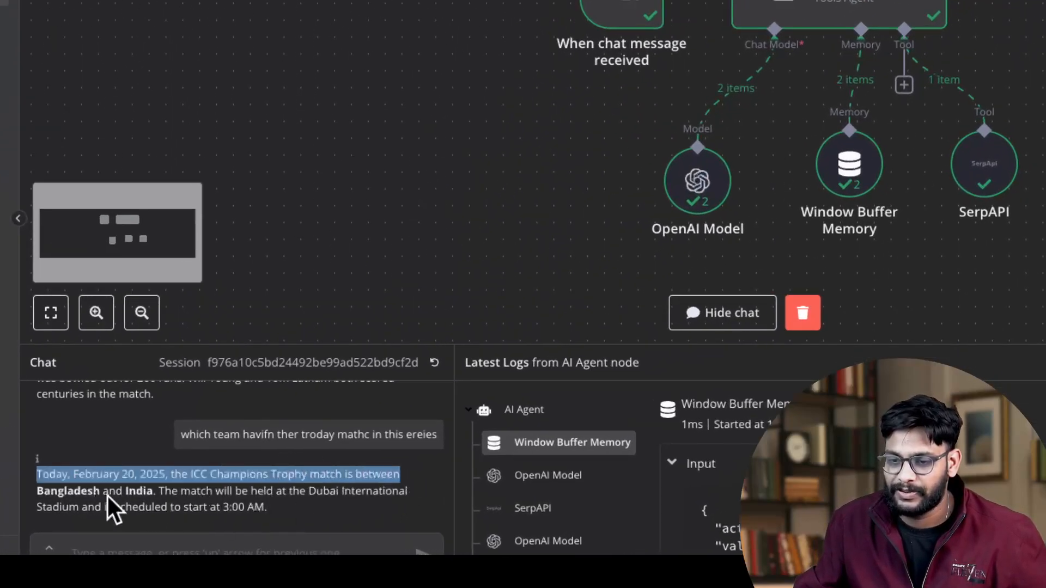
left_click_drag(43, 491, 166, 482)
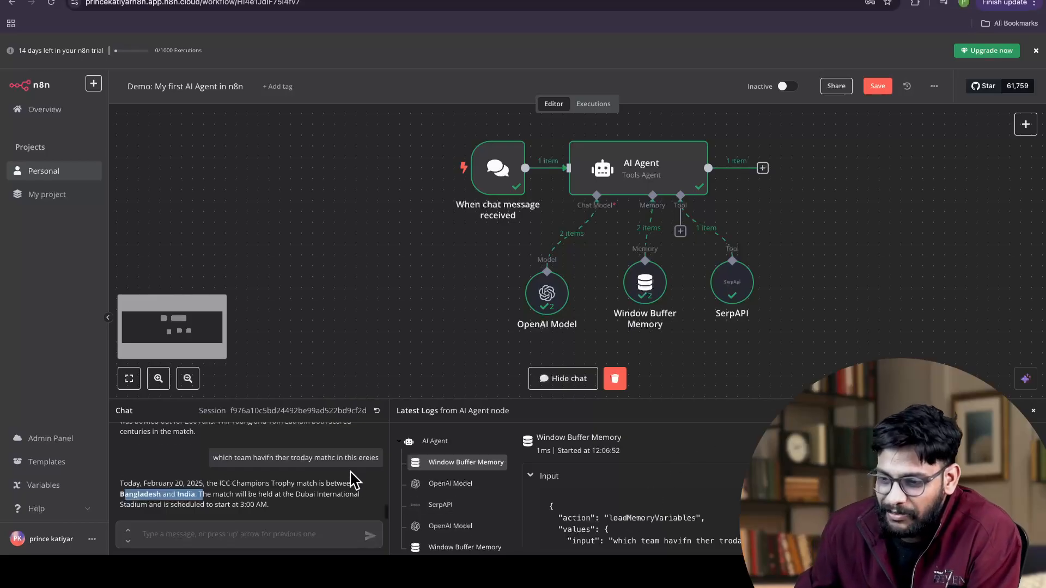
scroll(354, 477, "up", 2)
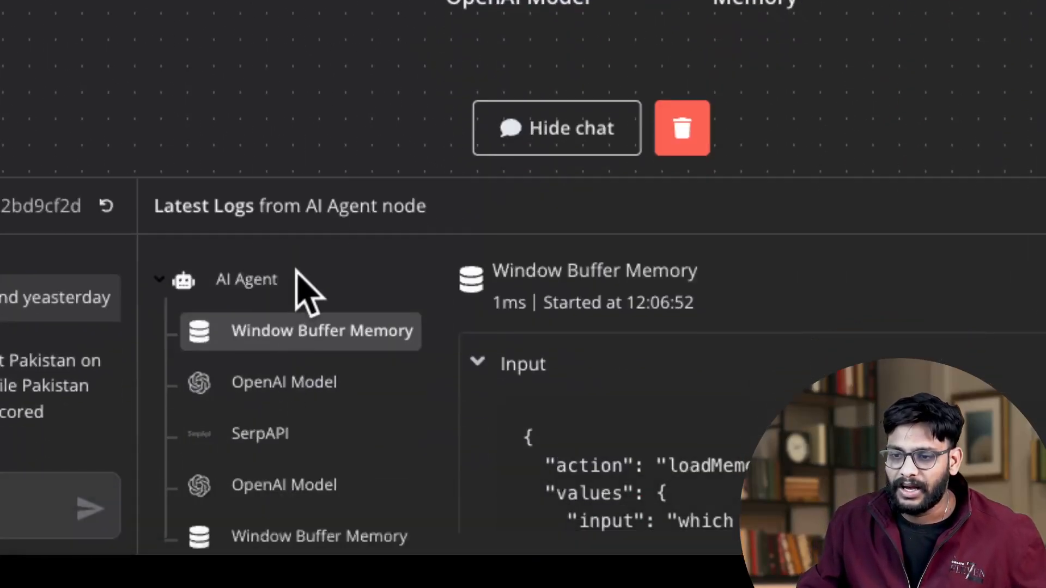
scroll(261, 360, "down", 1)
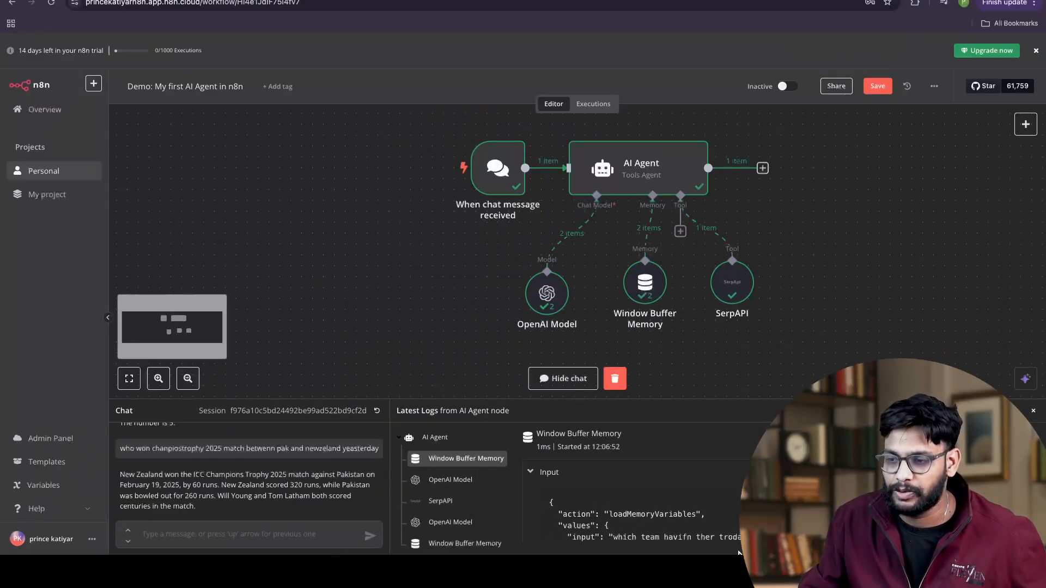
scroll(626, 463, "down", 3)
scroll(632, 479, "down", 5)
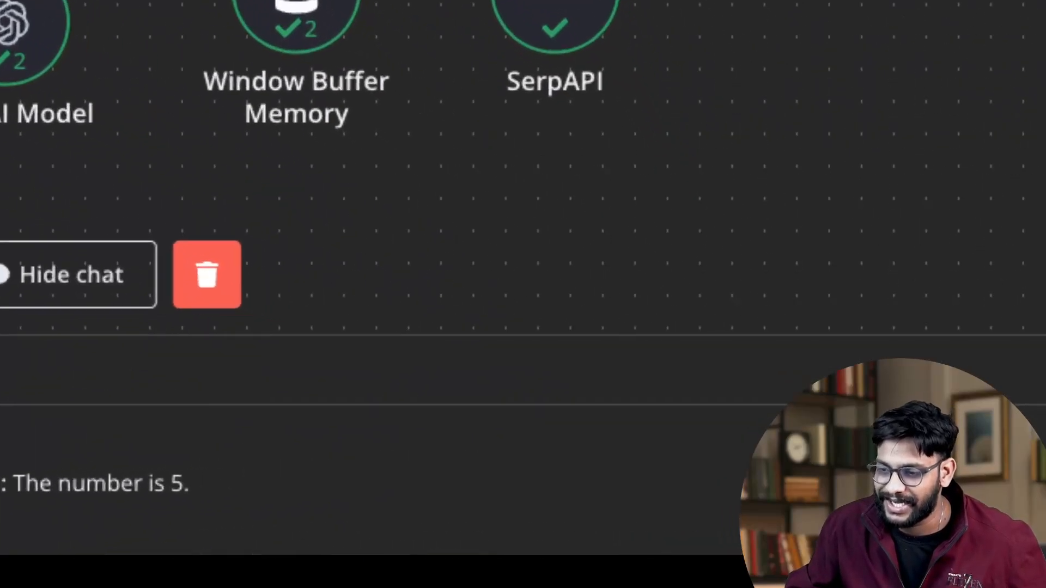
scroll(790, 456, "up", 5)
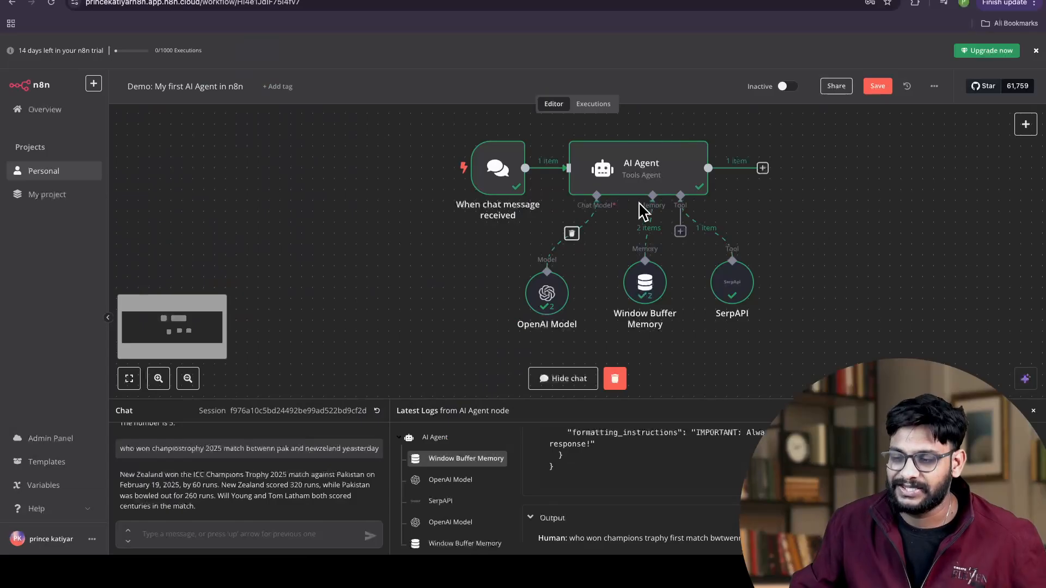
Step: Open the AI Agent node and examine its output text and the sessionId, action and chatInput values it receives
double_click(619, 173)
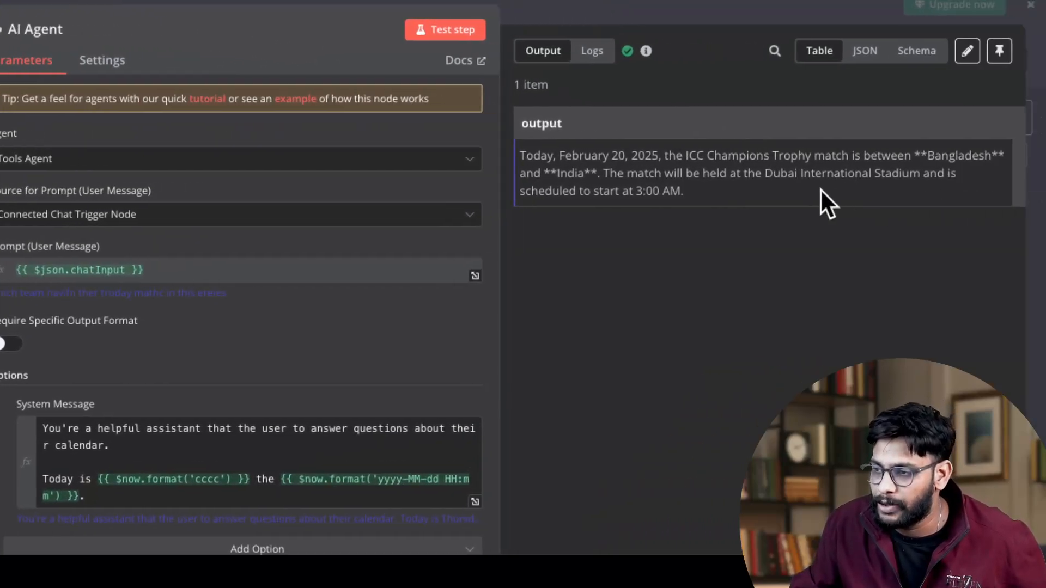
left_click_drag(819, 188, 511, 142)
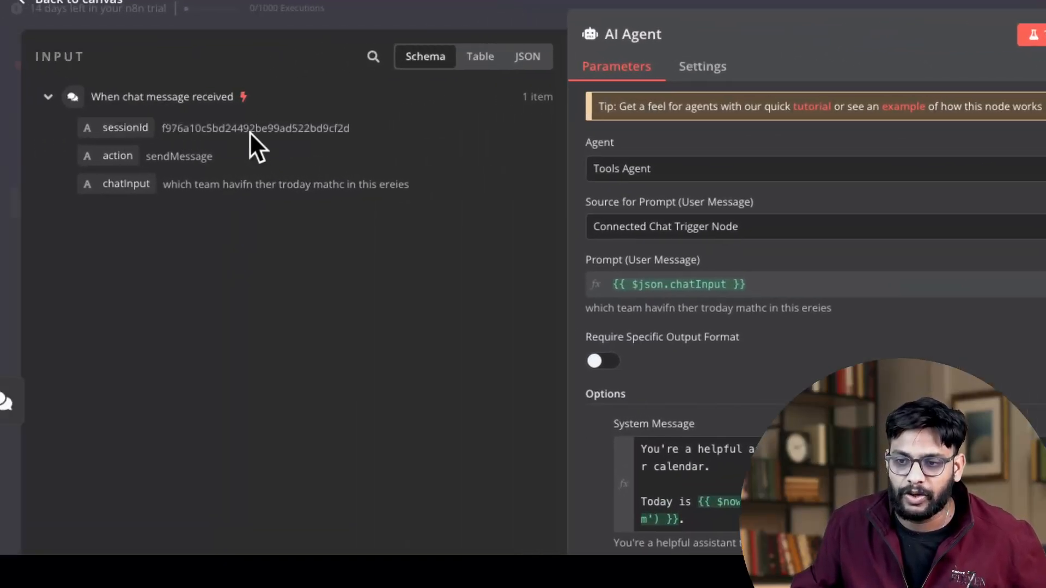
left_click_drag(172, 116, 367, 123)
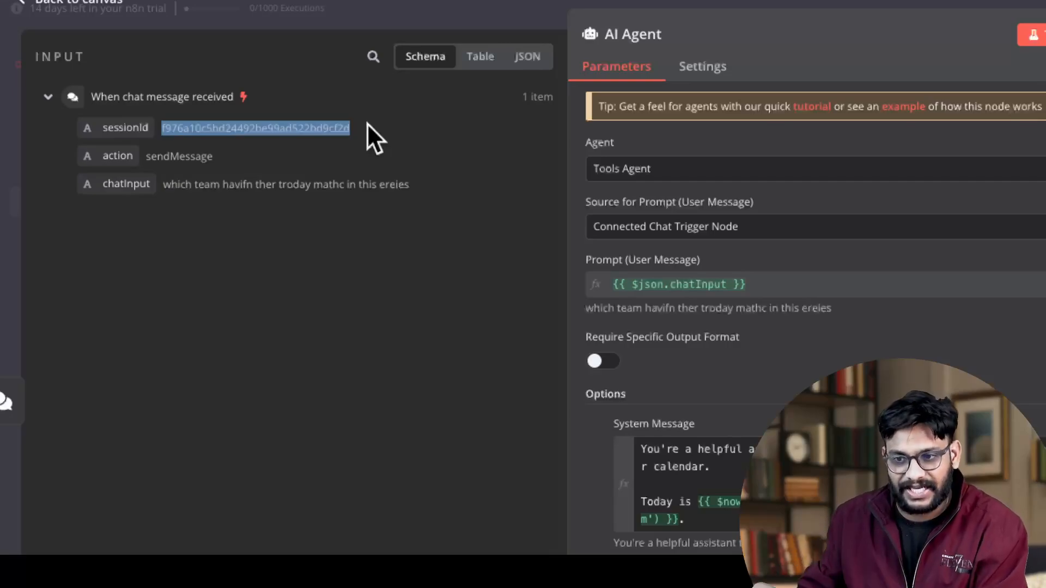
left_click_drag(213, 156, 109, 156)
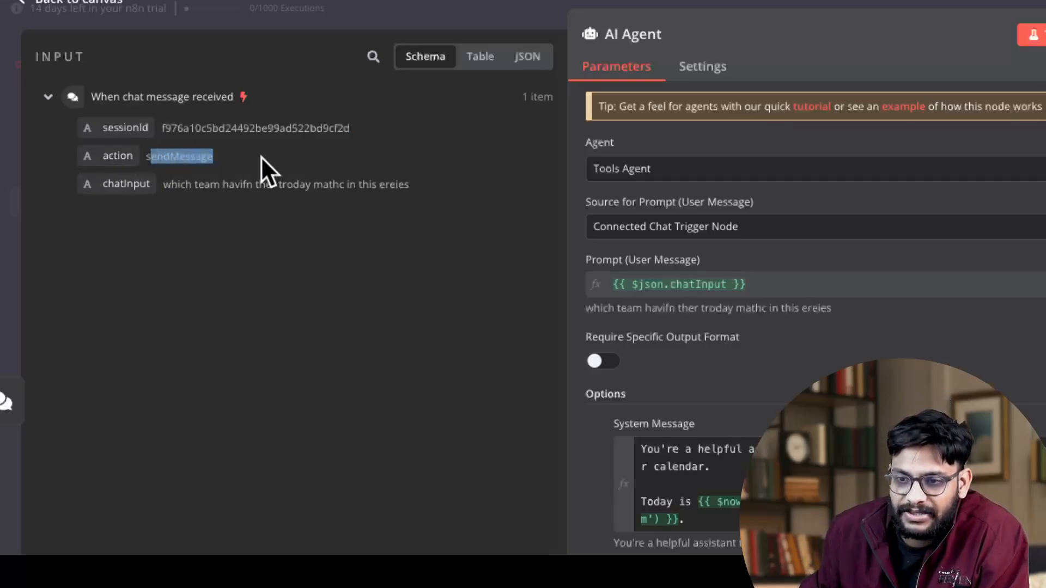
left_click_drag(408, 185, 191, 177)
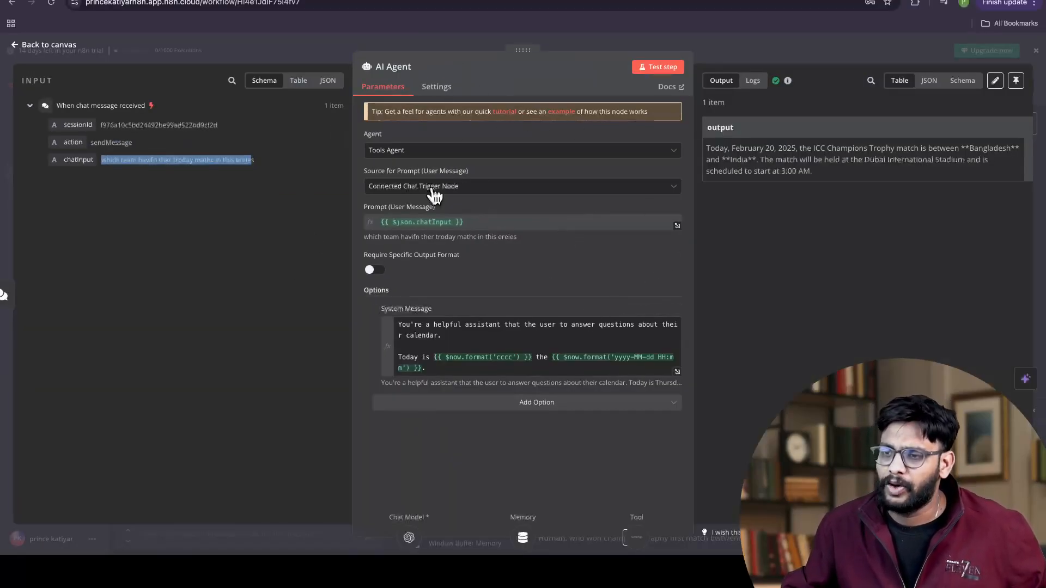
Step: Look over the AI Agent node's settings, return to its parameters and browse the available agent types
left_click(444, 90)
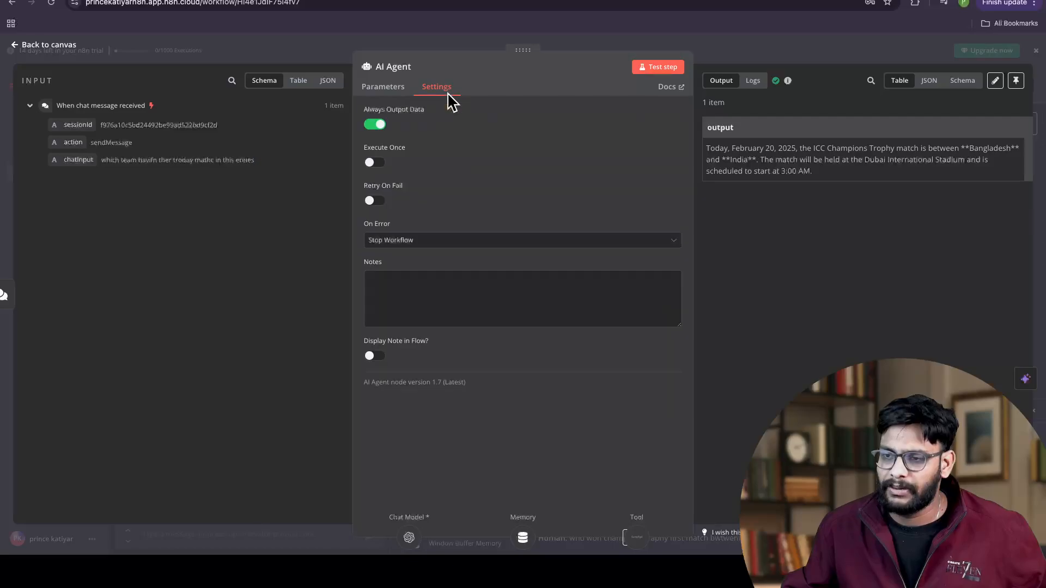
left_click(381, 88)
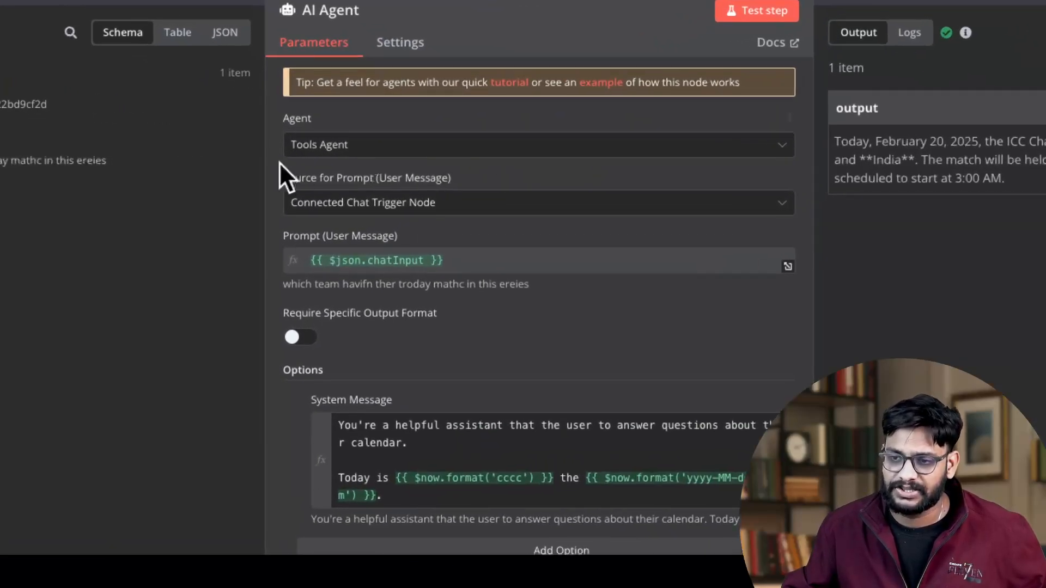
left_click(369, 144)
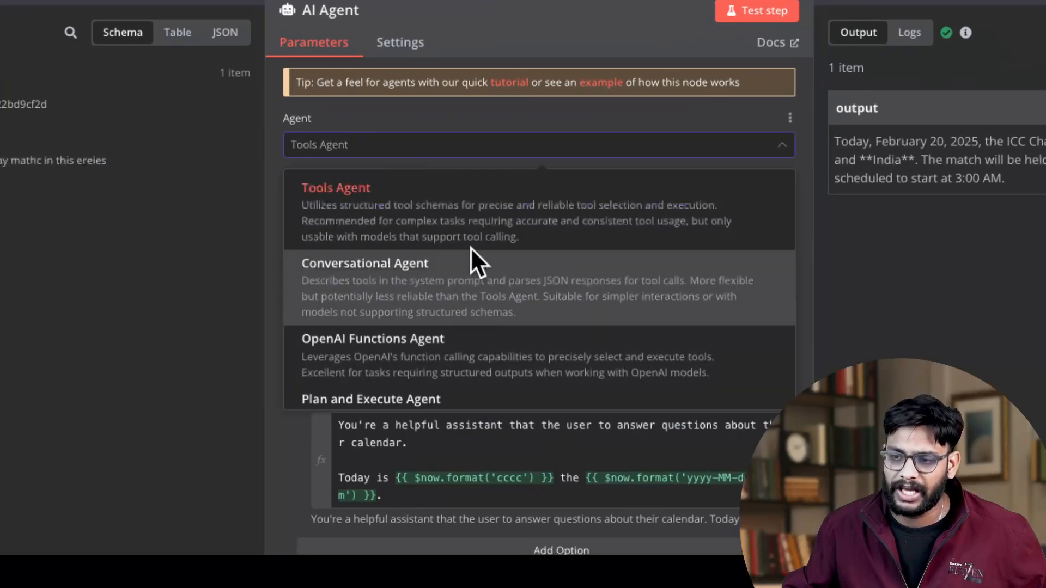
scroll(472, 250, "down", 3)
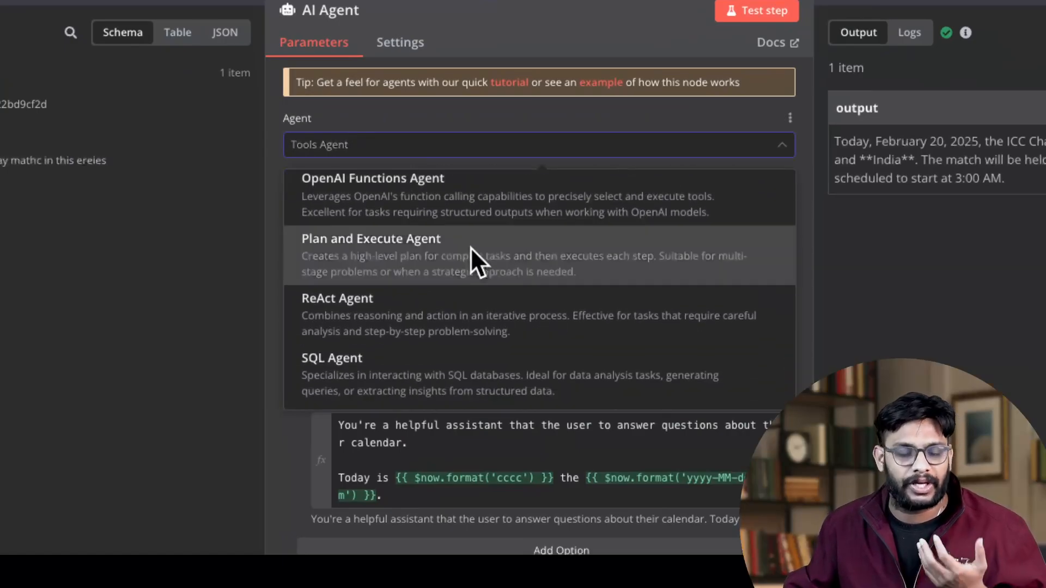
scroll(471, 248, "up", 1)
scroll(469, 248, "up", 3)
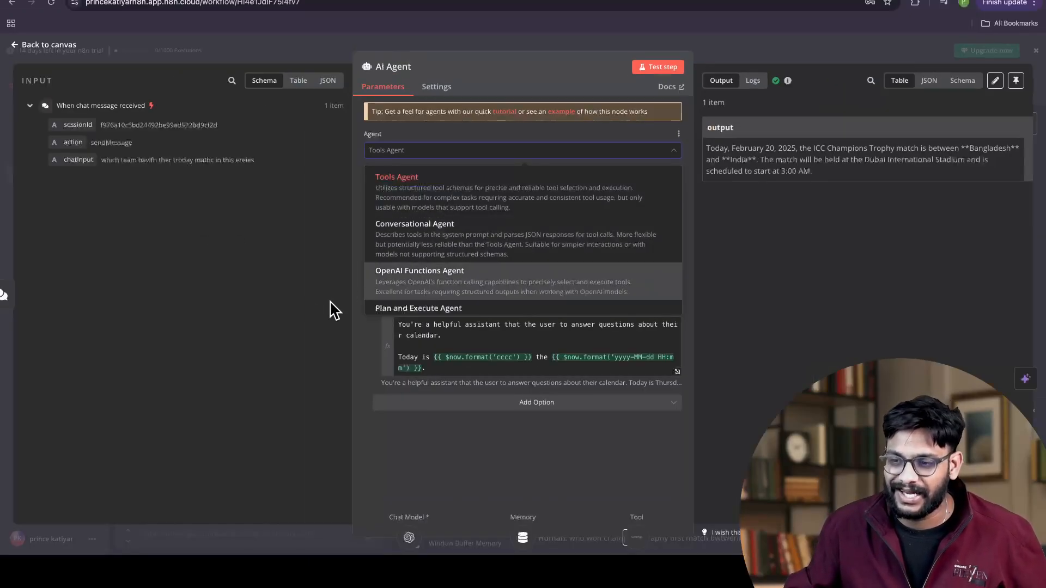
Step: Check the AI Agent node's user message prompt, run its test step and return to the canvas
left_click(114, 378)
left_click(498, 224)
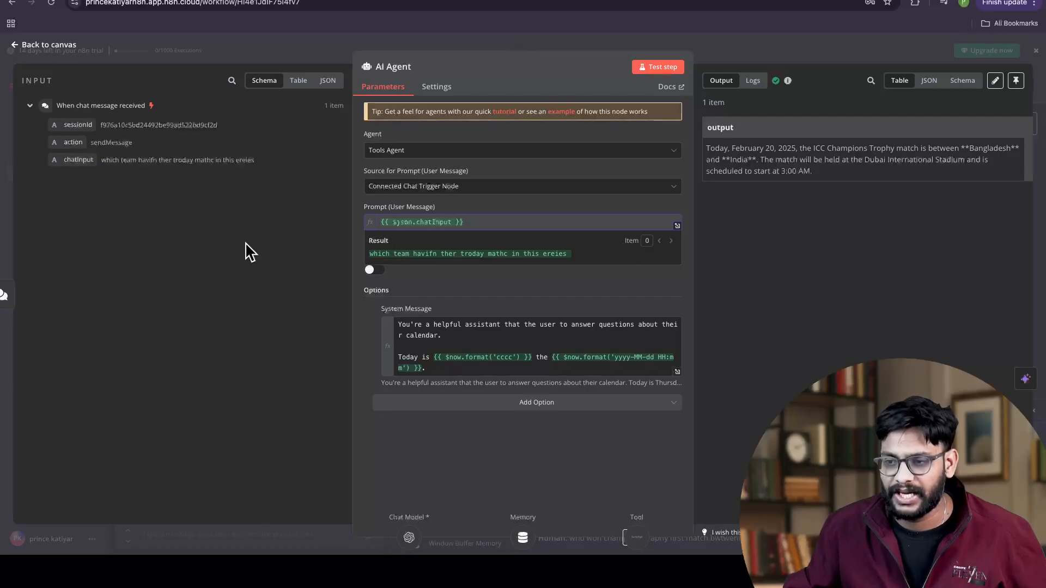
left_click(337, 250)
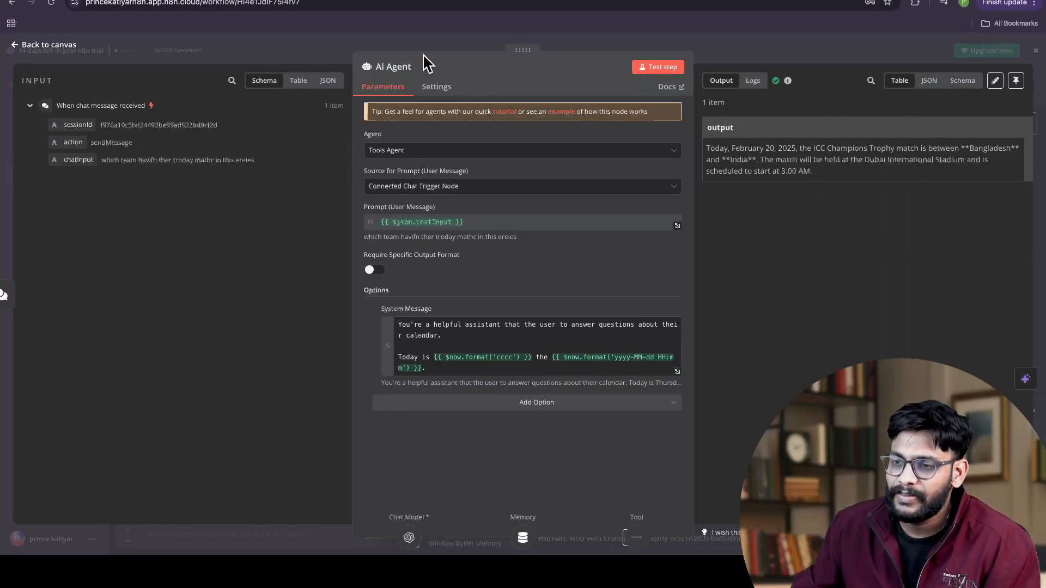
left_click(661, 66)
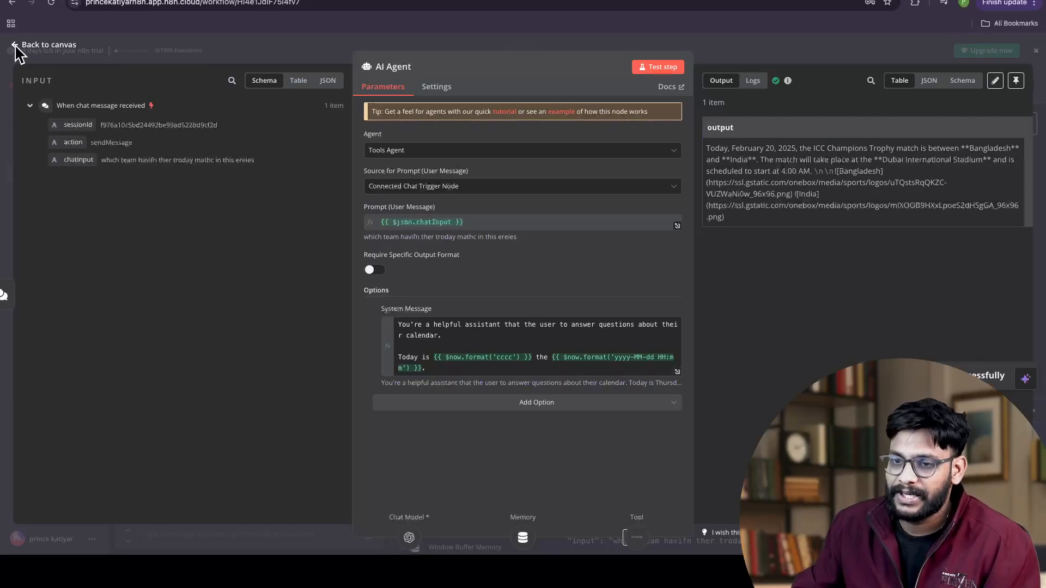
left_click(43, 45)
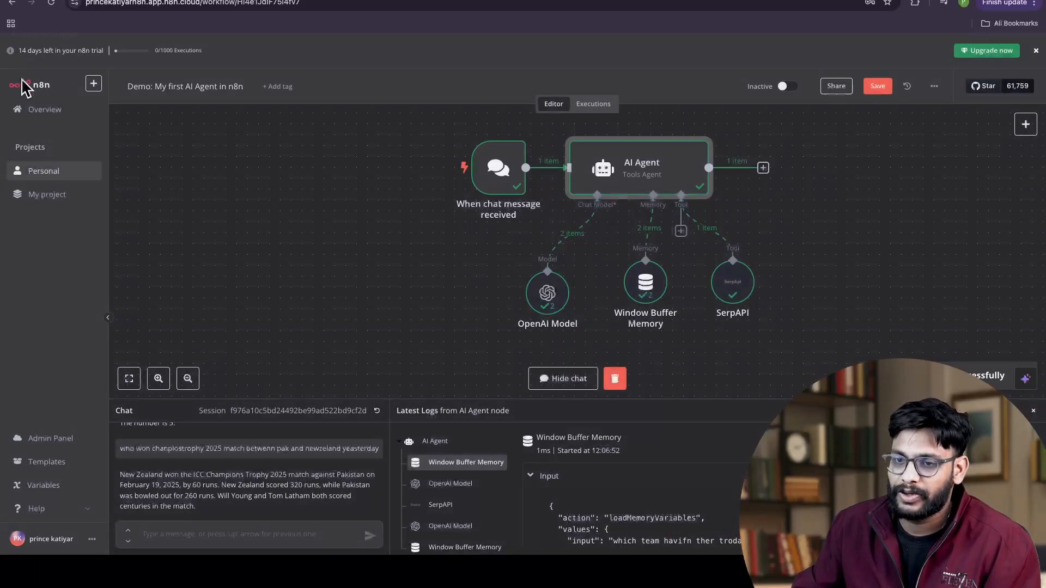
Step: Ask the agent "what is the date today" in the chat and highlight its answer
left_click(275, 539)
type("what is the data today")
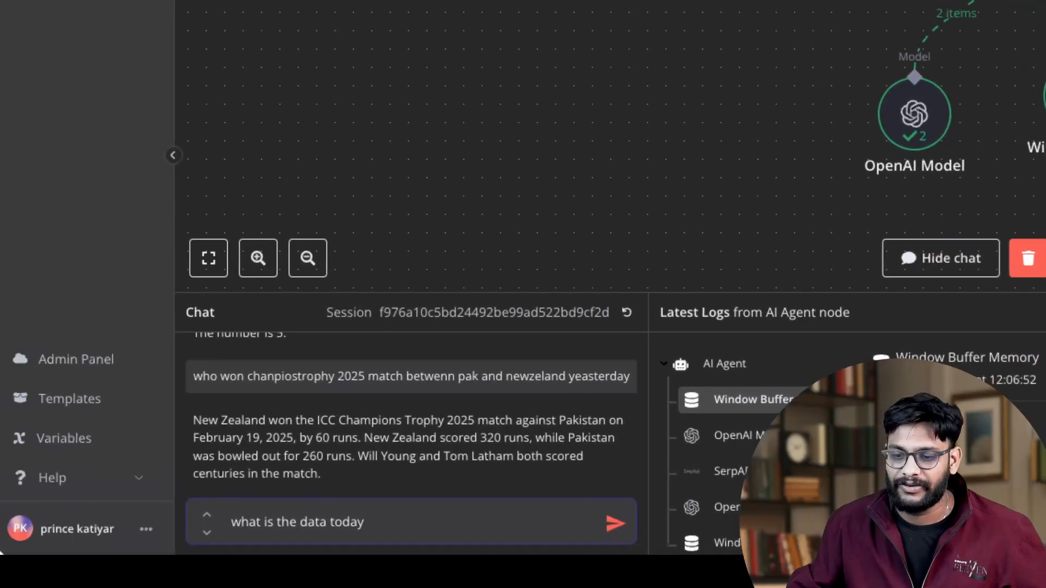
left_click(330, 526)
key("BackSpace")
type("e")
left_click(623, 524)
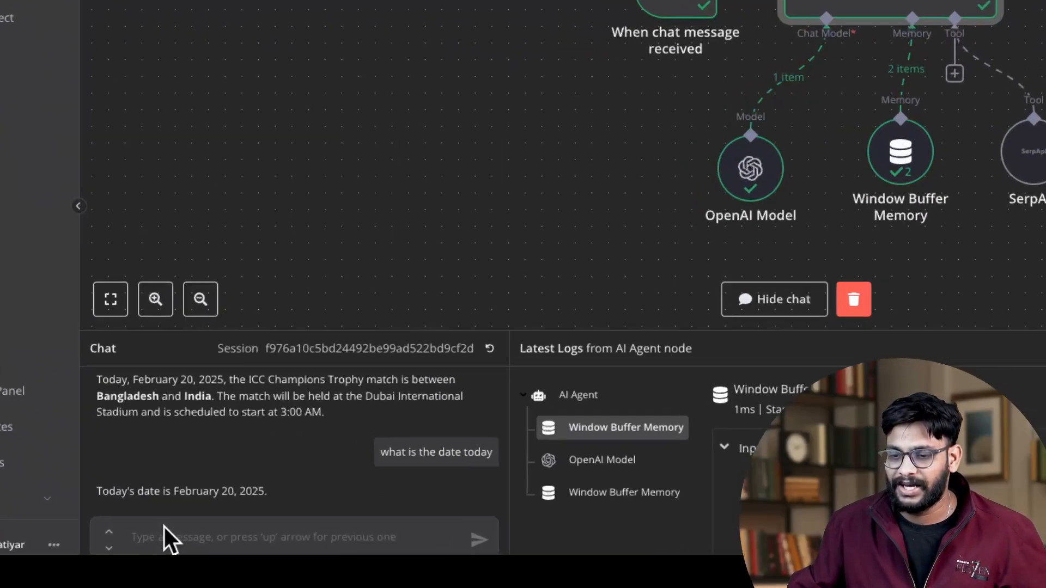
left_click_drag(273, 491, 299, 501)
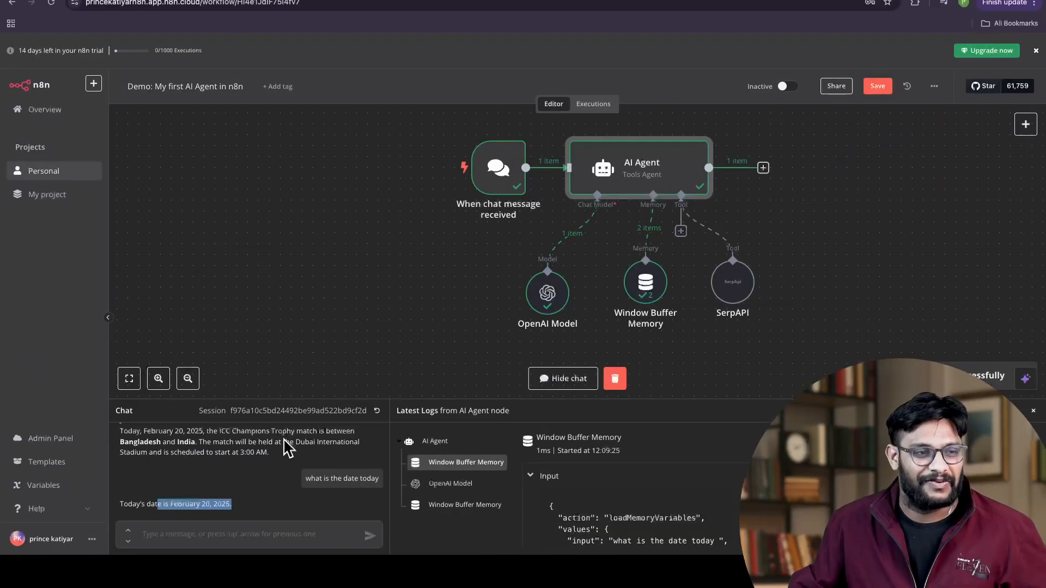
Step: Delete the OpenAI Model, Window Buffer Memory and SerpAPI nodes attached to the AI Agent
scroll(377, 260, "up", 2)
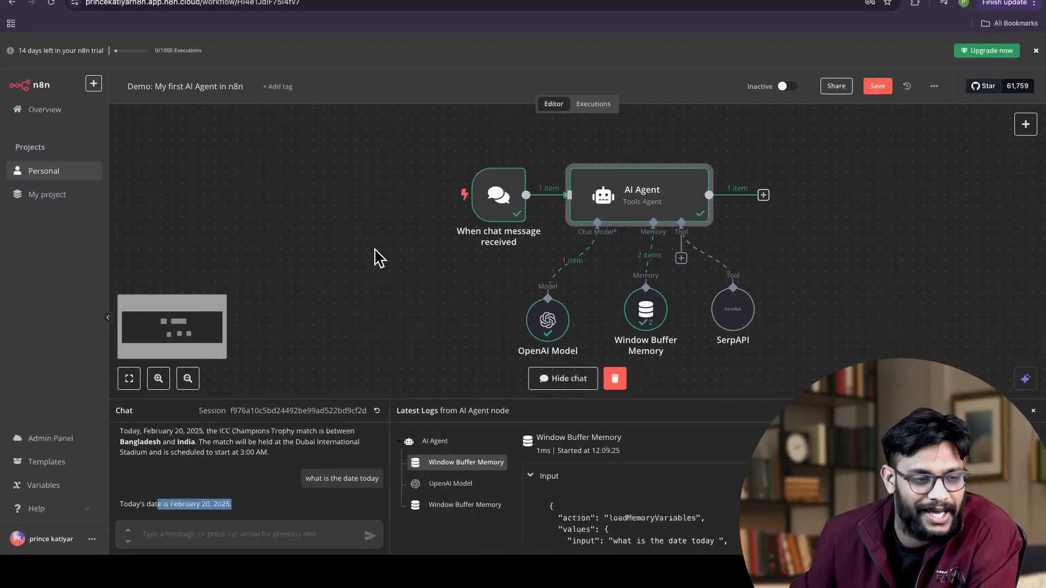
scroll(377, 259, "down", 1)
left_click(547, 301)
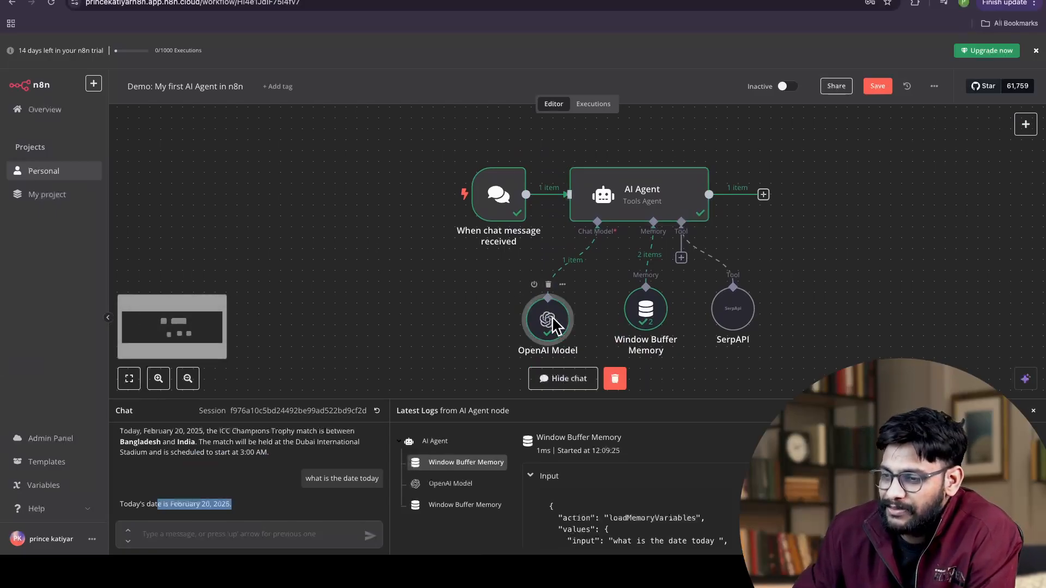
left_click(548, 285)
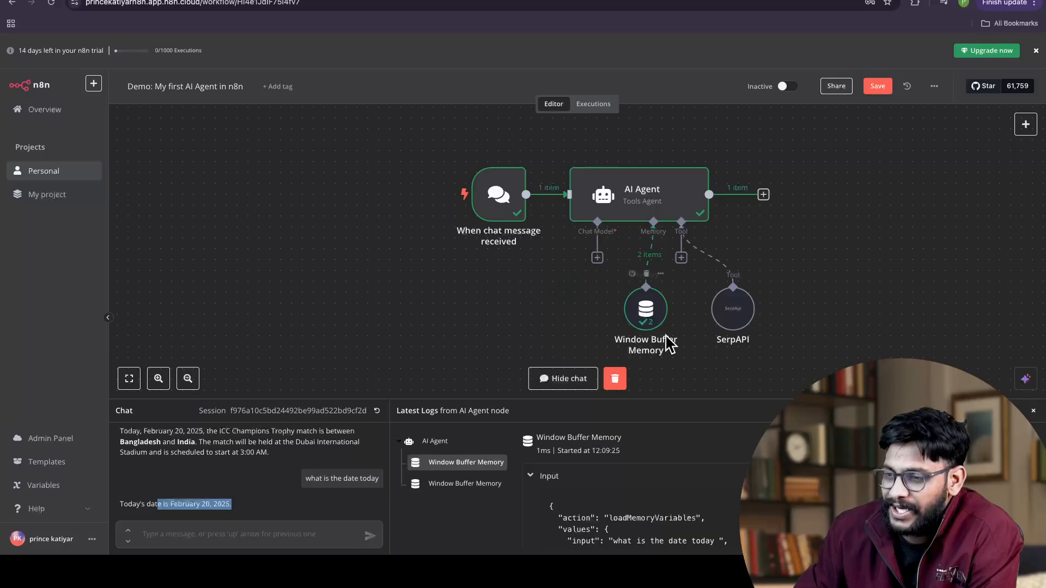
left_click(646, 275)
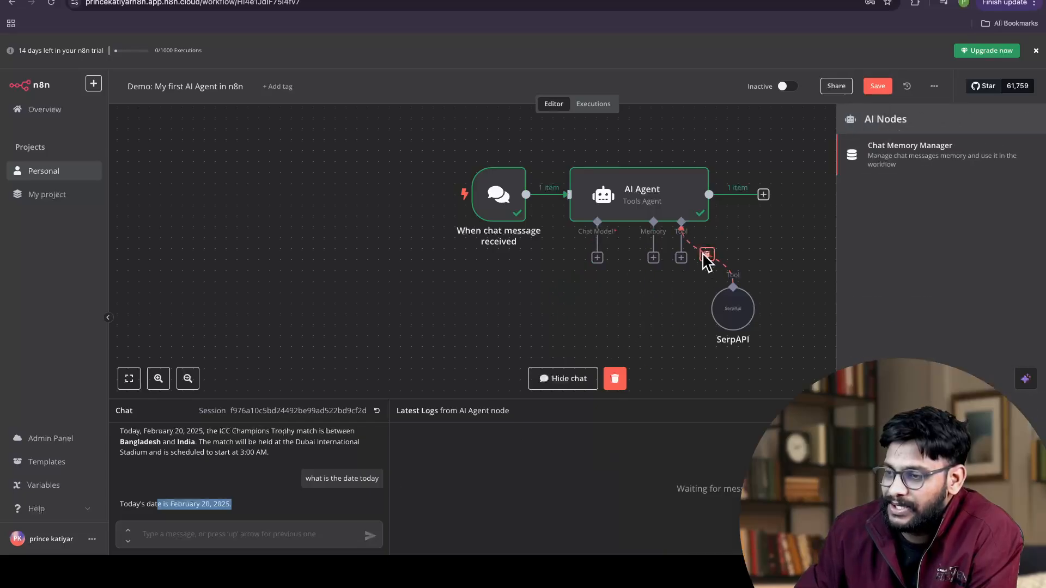
left_click(707, 255)
left_click(731, 280)
left_click(781, 191)
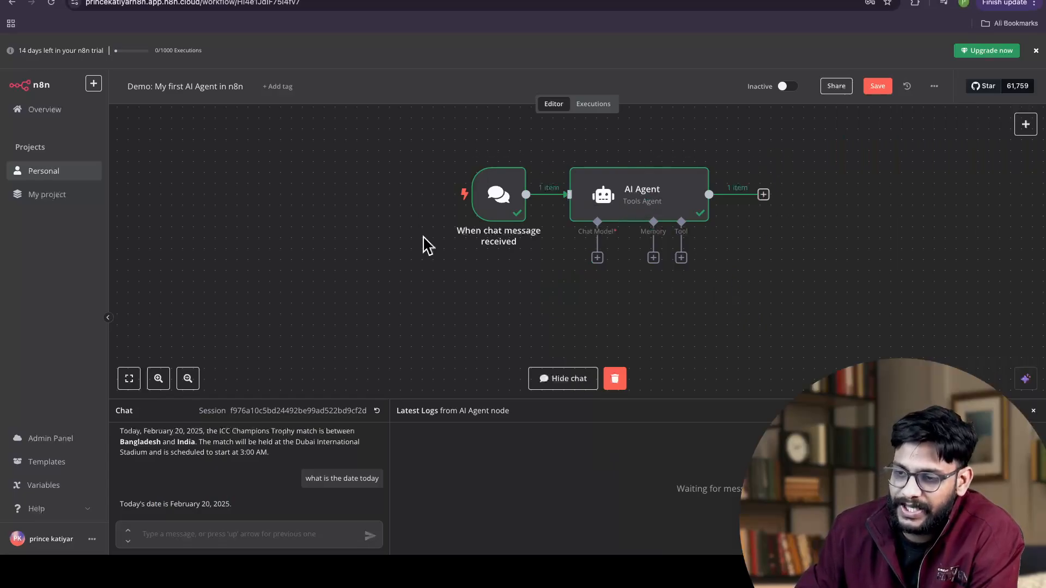
Step: Inspect the output data of the "When chat message received" trigger and return to the canvas
double_click(507, 214)
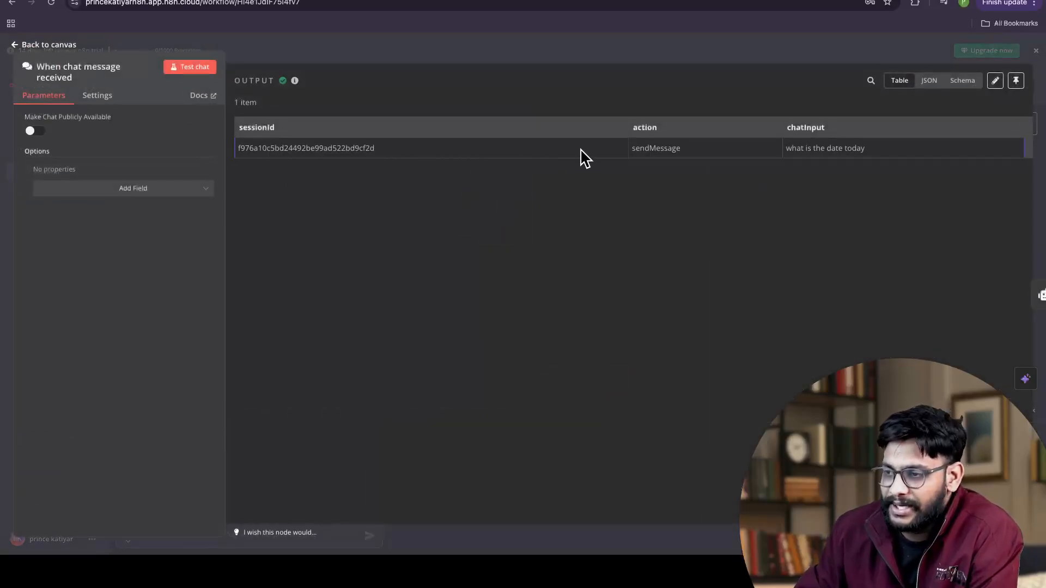
left_click(12, 45)
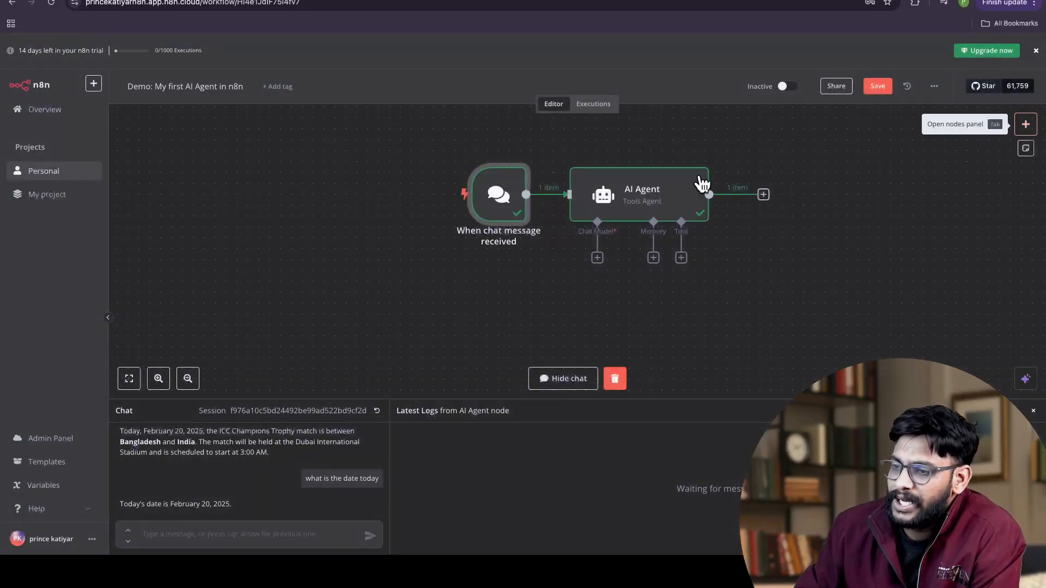
left_click(93, 83)
mouse_move(120, 107)
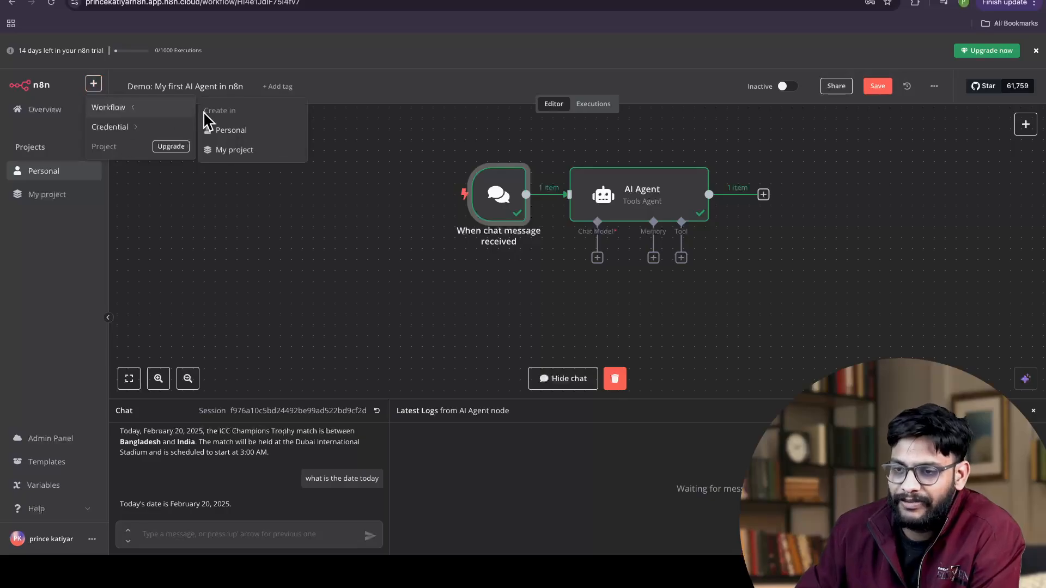
left_click(427, 255)
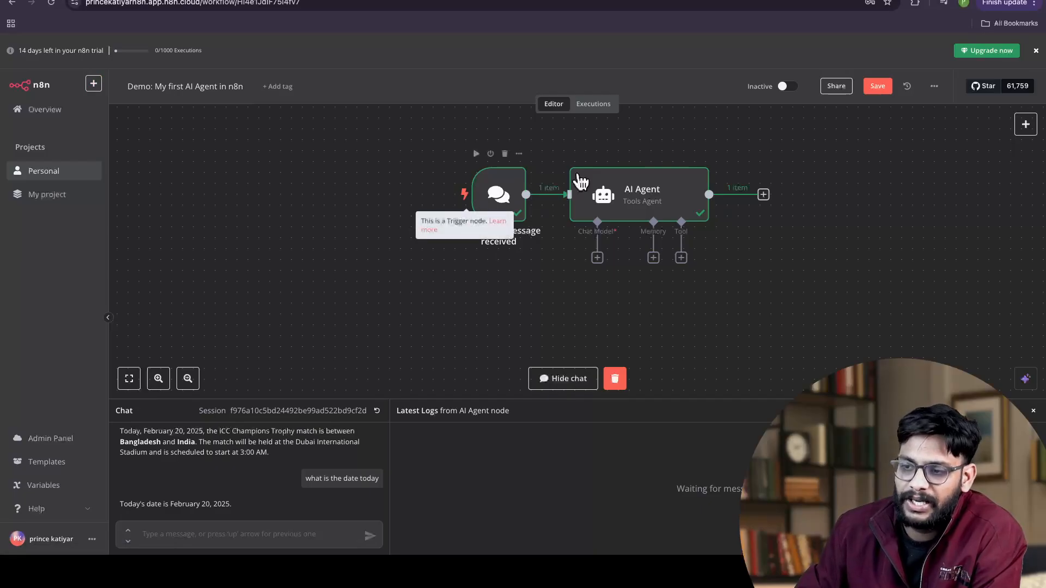
left_click(94, 83)
mouse_move(152, 114)
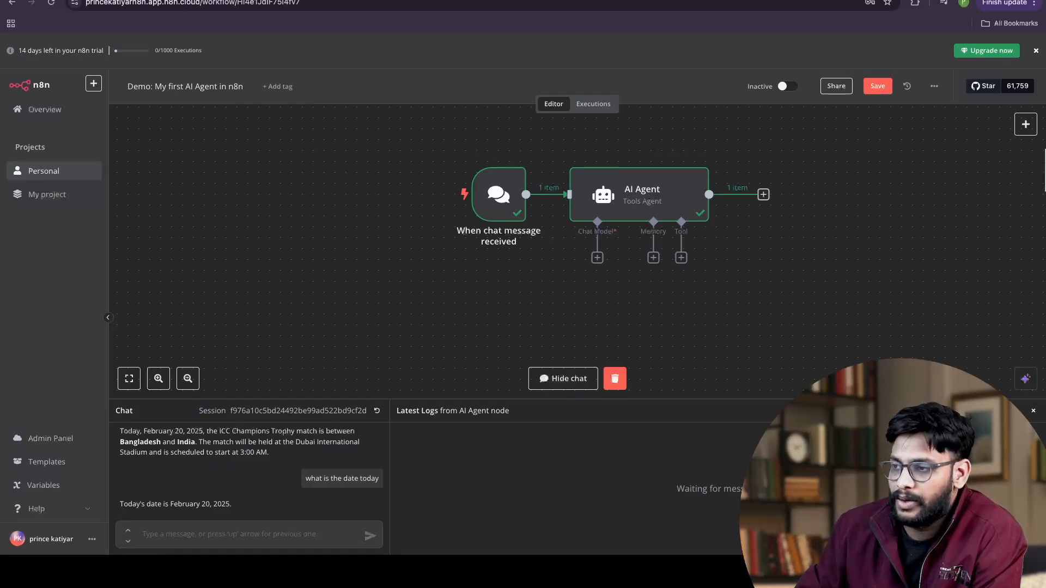
Step: Search the nodes for "chat" and try to add another Chat Trigger to the workflow
left_click(1026, 131)
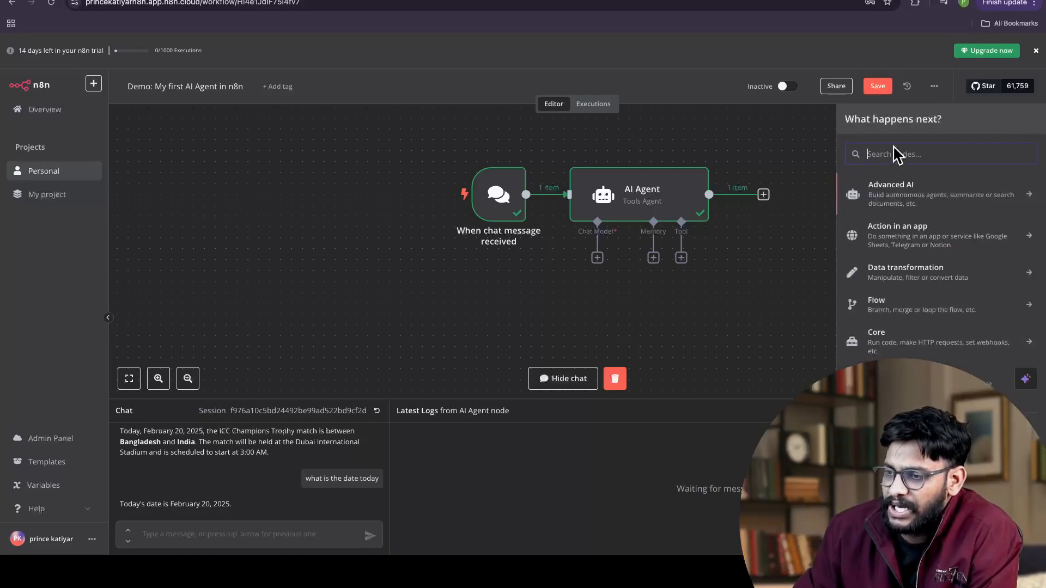
type("chat")
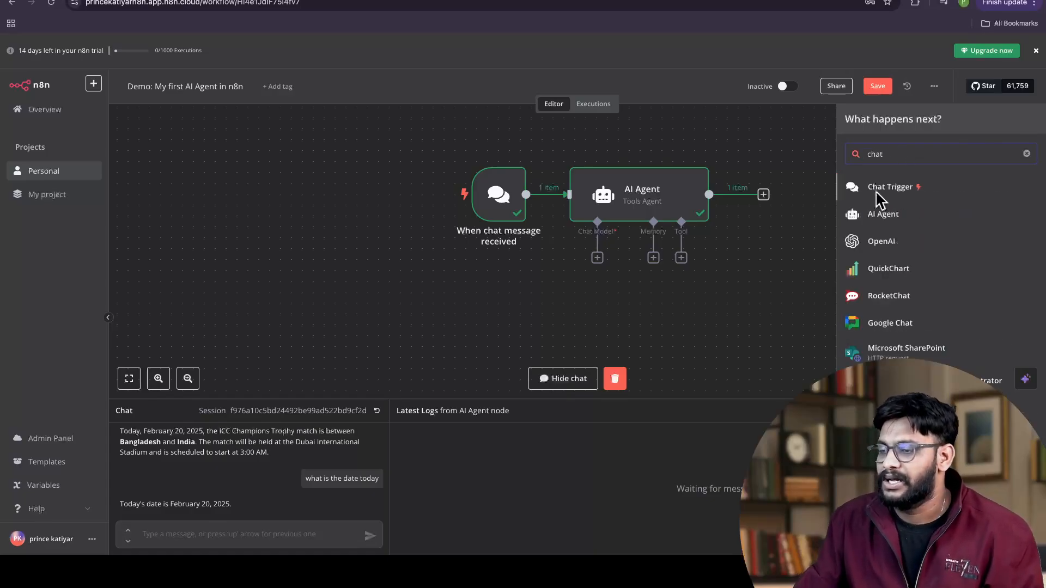
left_click(914, 187)
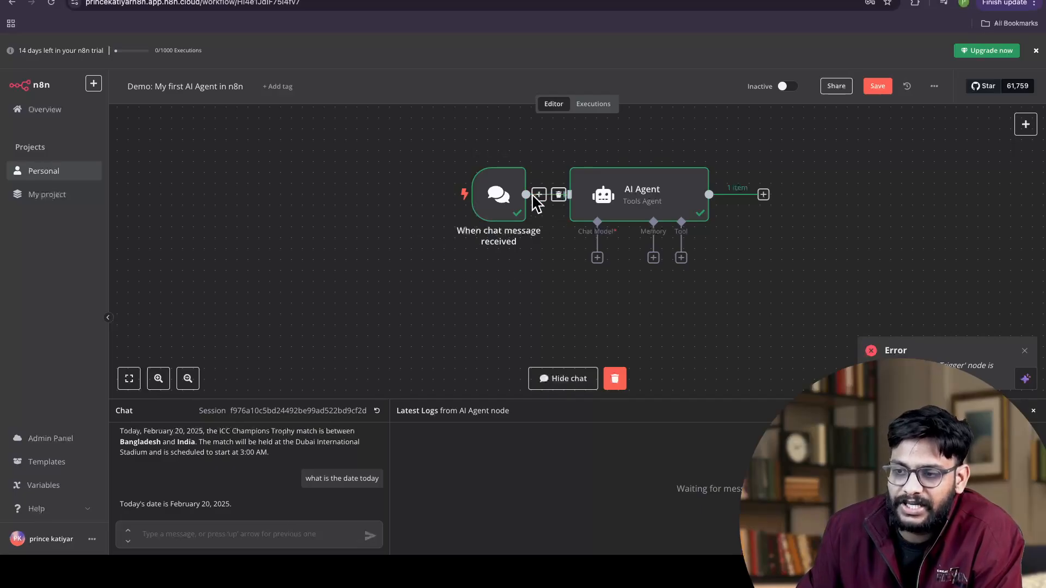
left_click(495, 208)
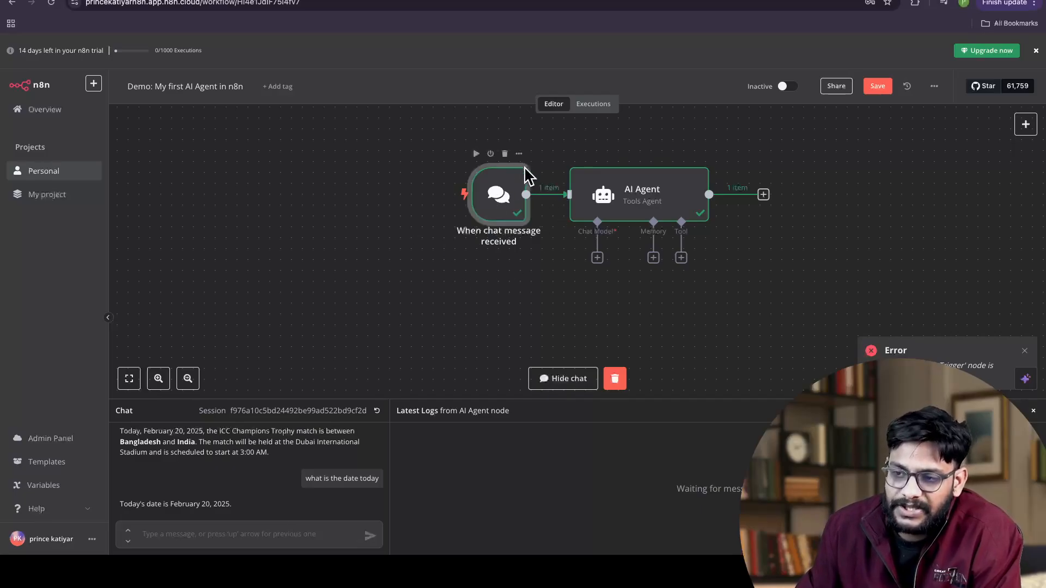
left_click(654, 200)
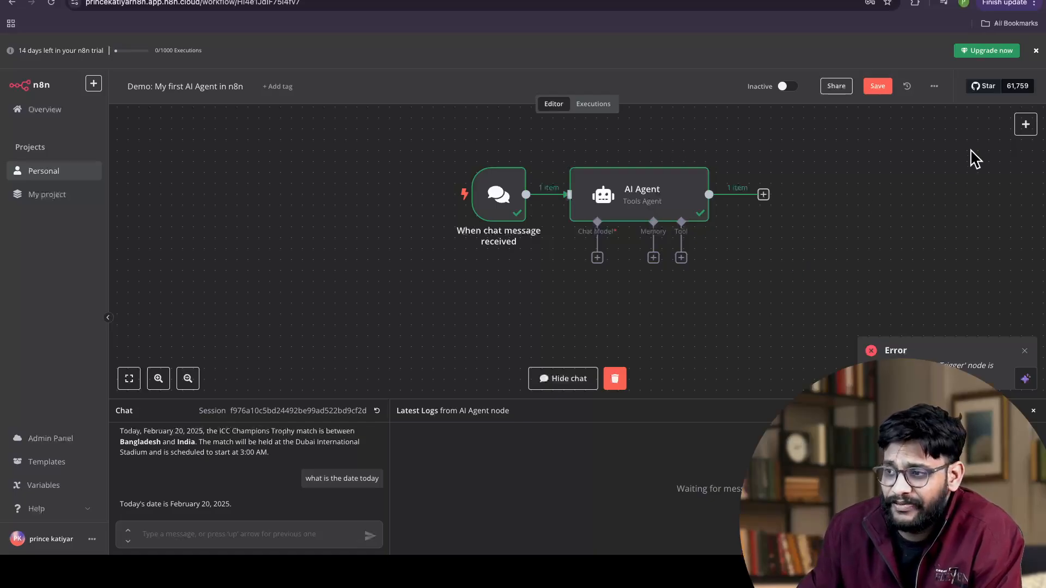
Step: Look over the Advanced AI node category and the memory options available for the AI Agent
left_click(1025, 124)
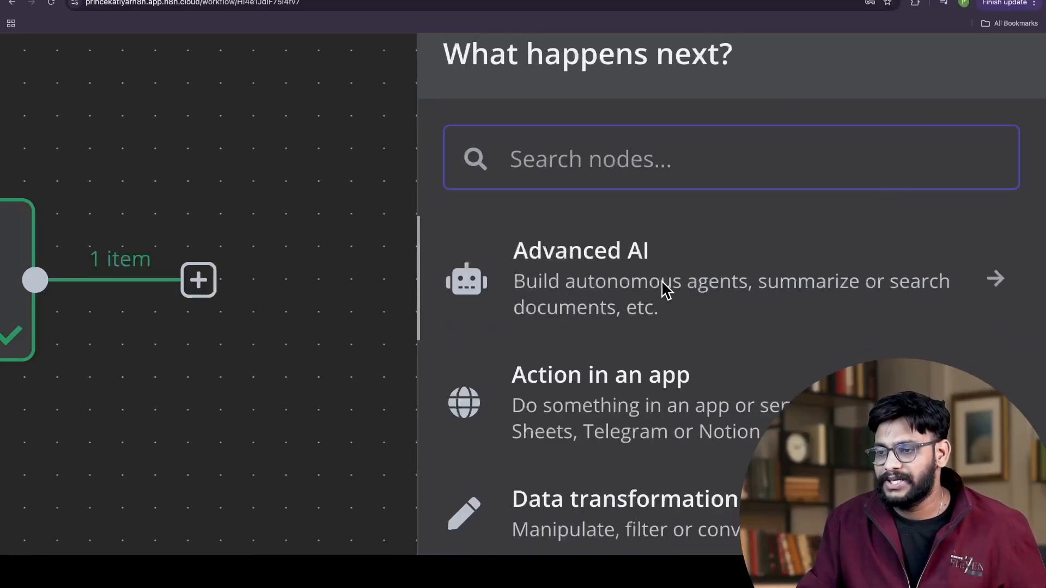
left_click(618, 276)
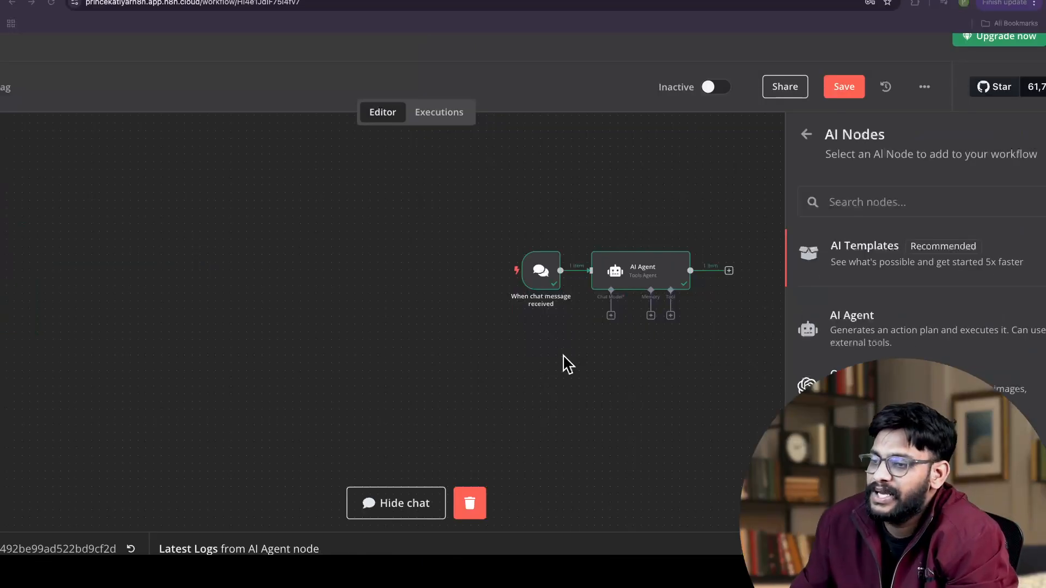
scroll(628, 357, "right", 5)
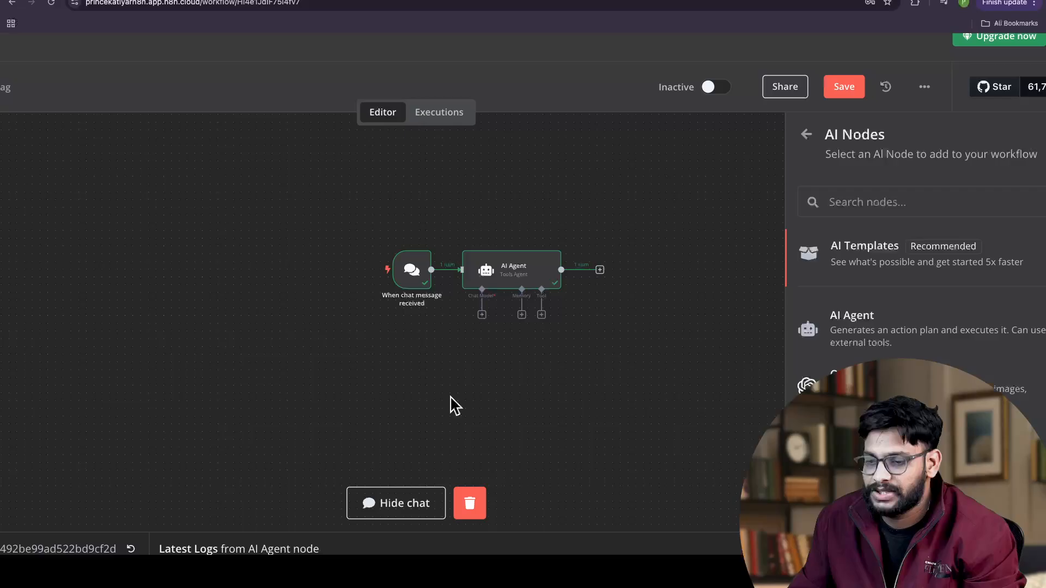
scroll(514, 393, "right", 3)
left_click(458, 298)
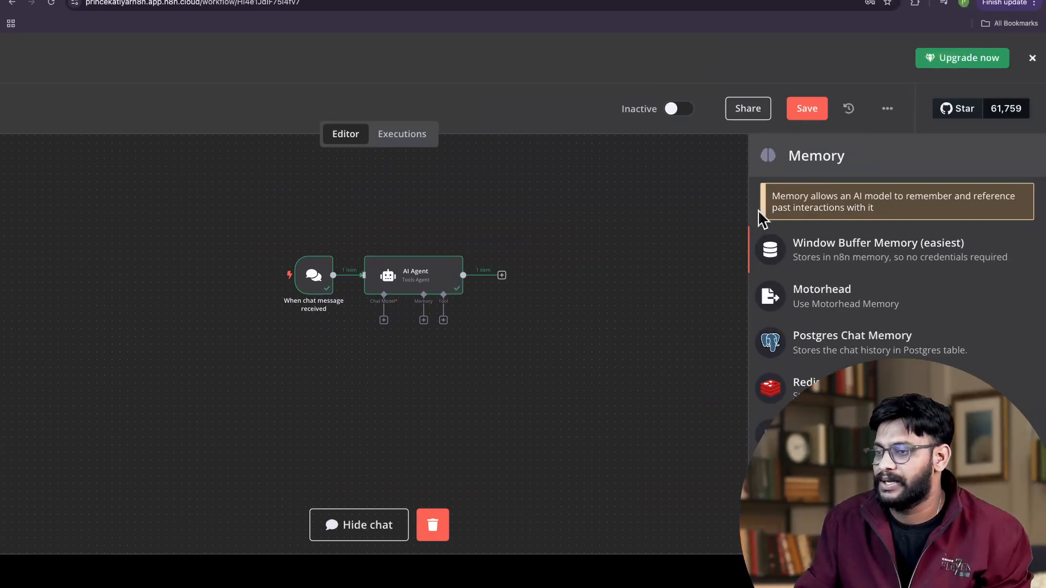
left_click(666, 157)
Step: Add a second AI Agent node to the workflow from the Advanced AI category
left_click(1019, 175)
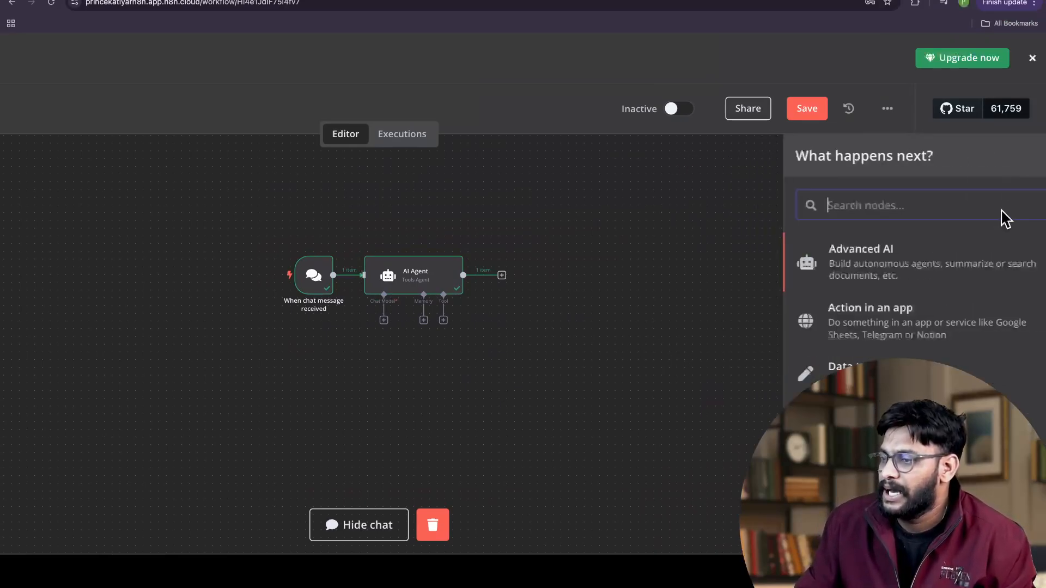
left_click(838, 251)
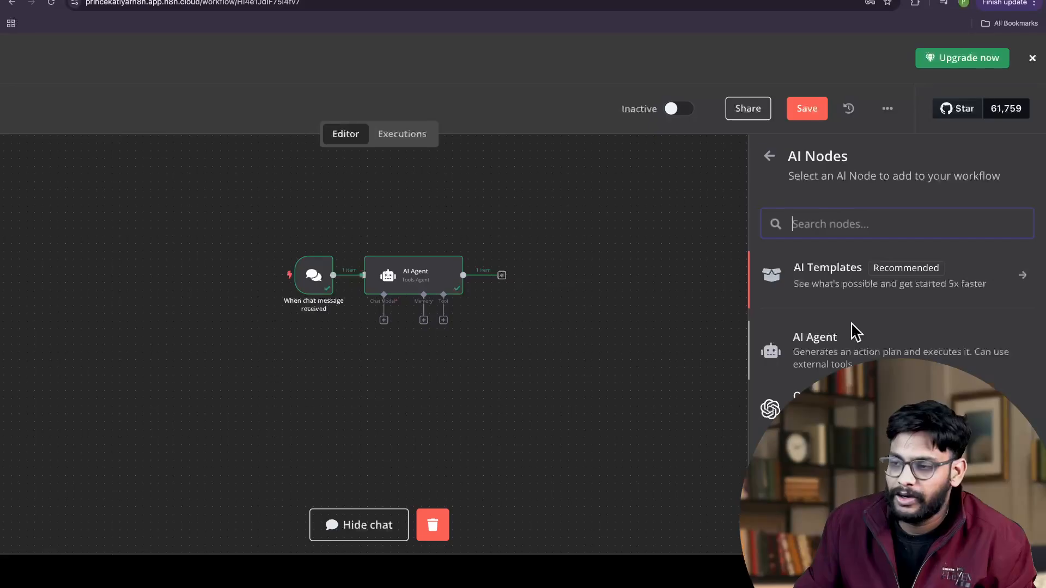
left_click(814, 347)
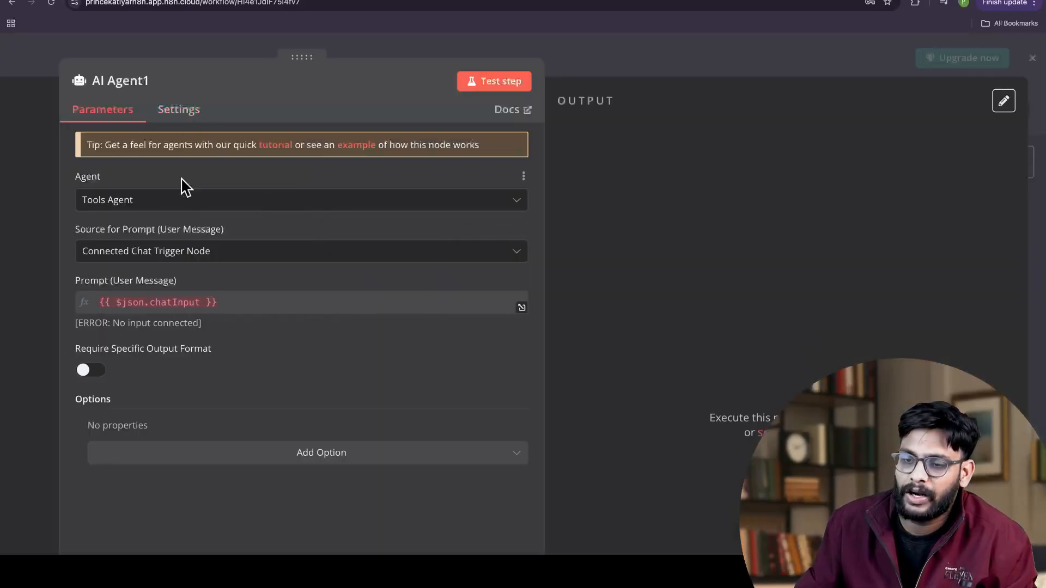
Step: Examine the new AI Agent's available agent types, prompt source options and user message expression
left_click(178, 204)
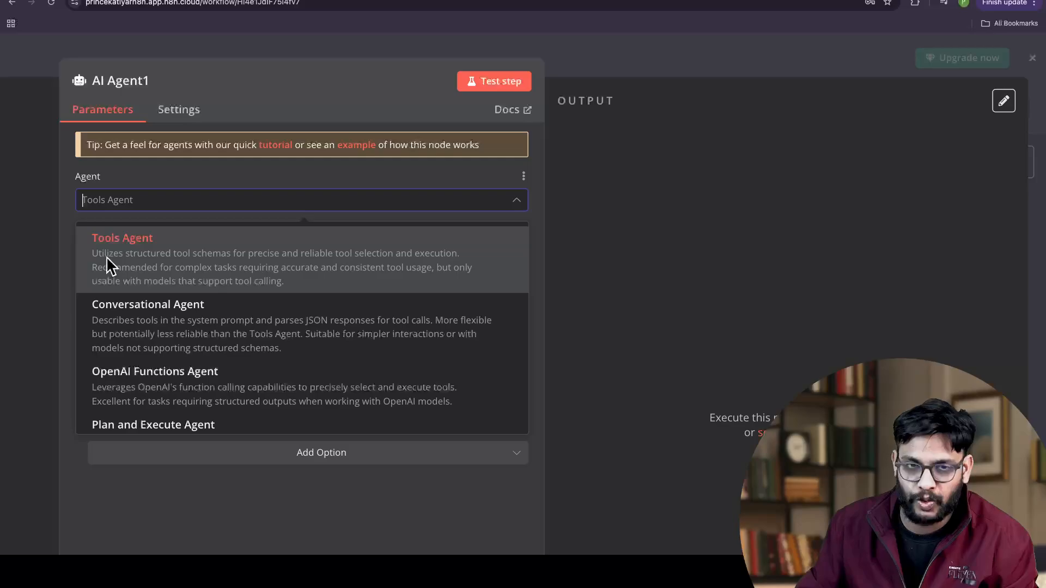
left_click(28, 270)
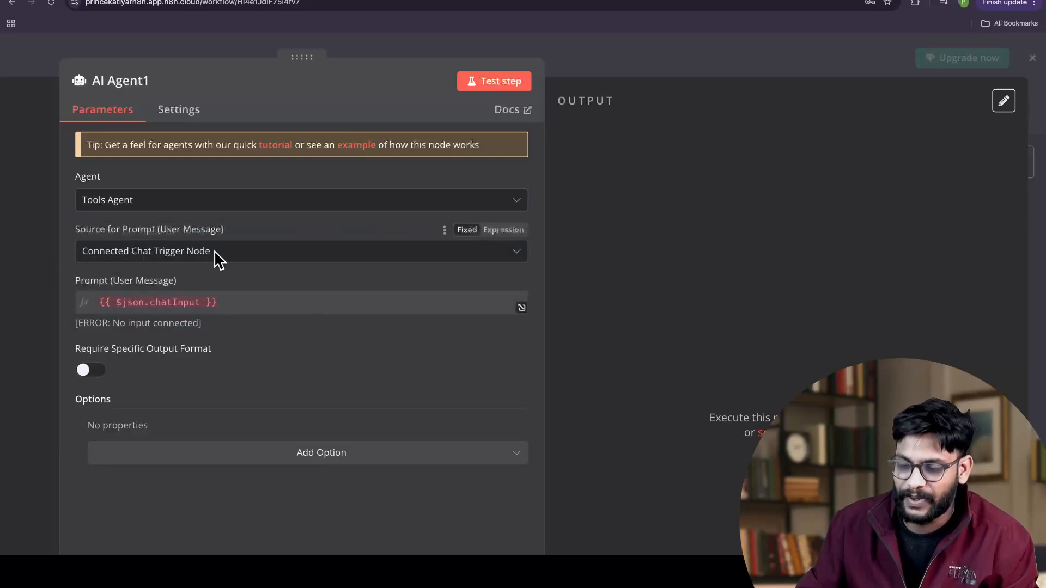
left_click(214, 257)
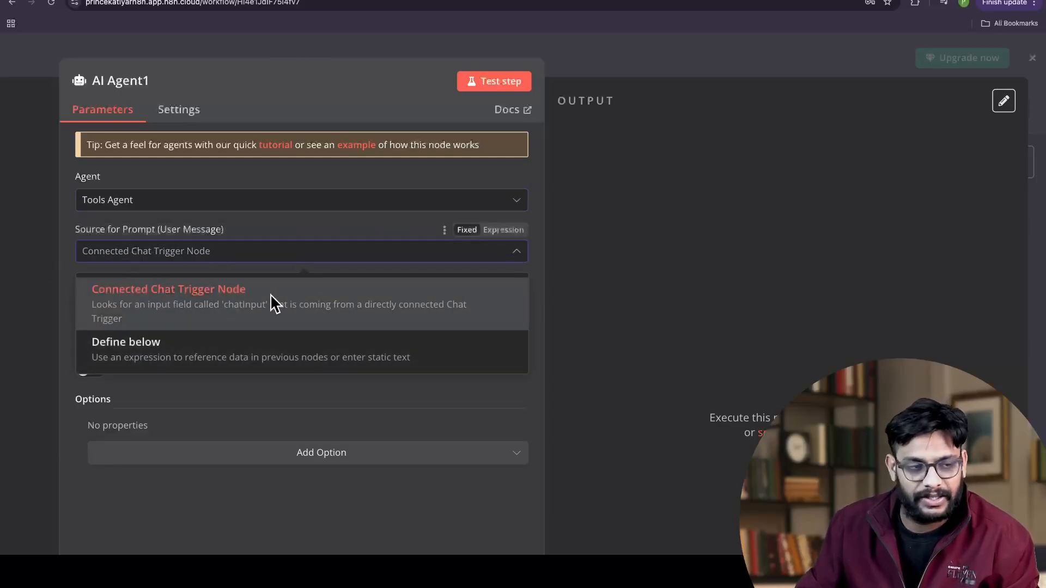
left_click(30, 301)
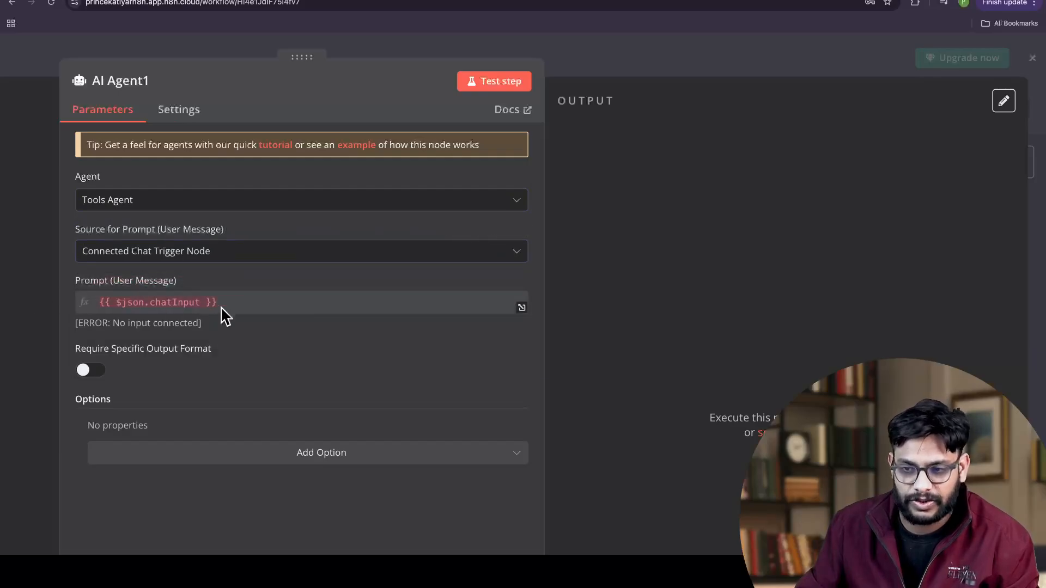
left_click(248, 303)
left_click(35, 310)
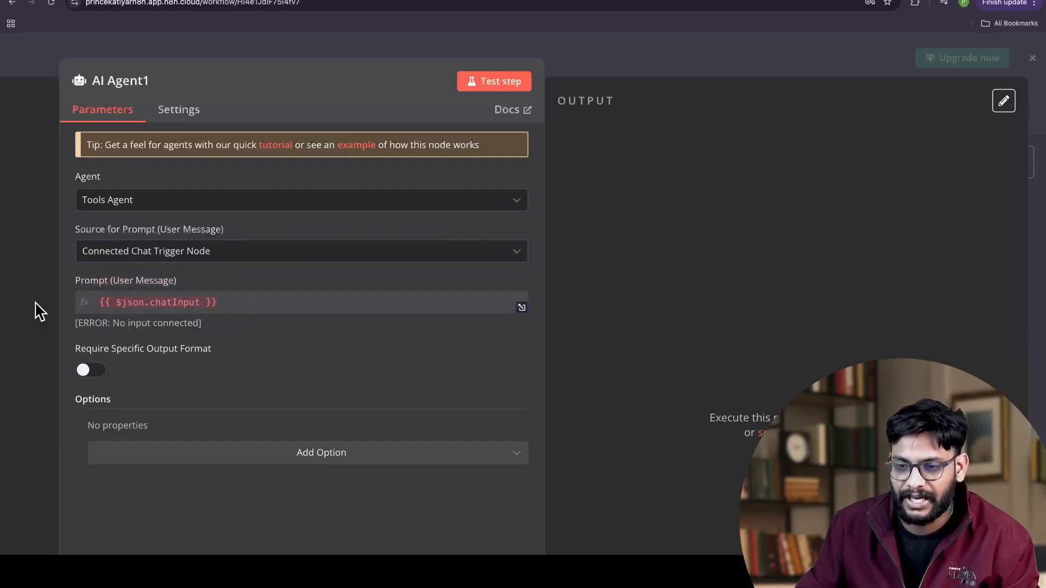
left_click(198, 309)
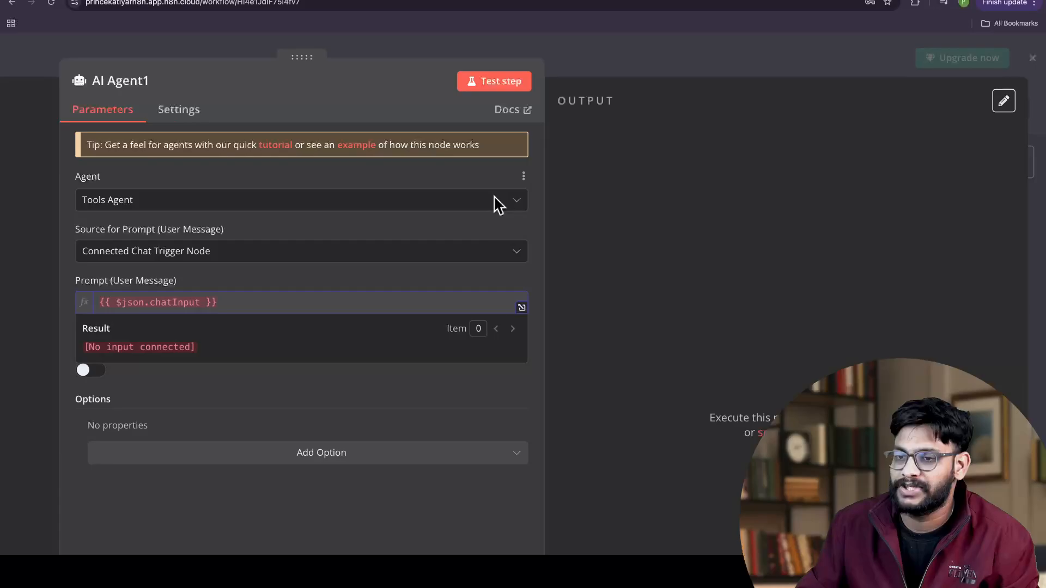
Step: Look over the new AI Agent's output and input areas and return to the canvas
left_click(784, 182)
scroll(817, 414, "up", 5)
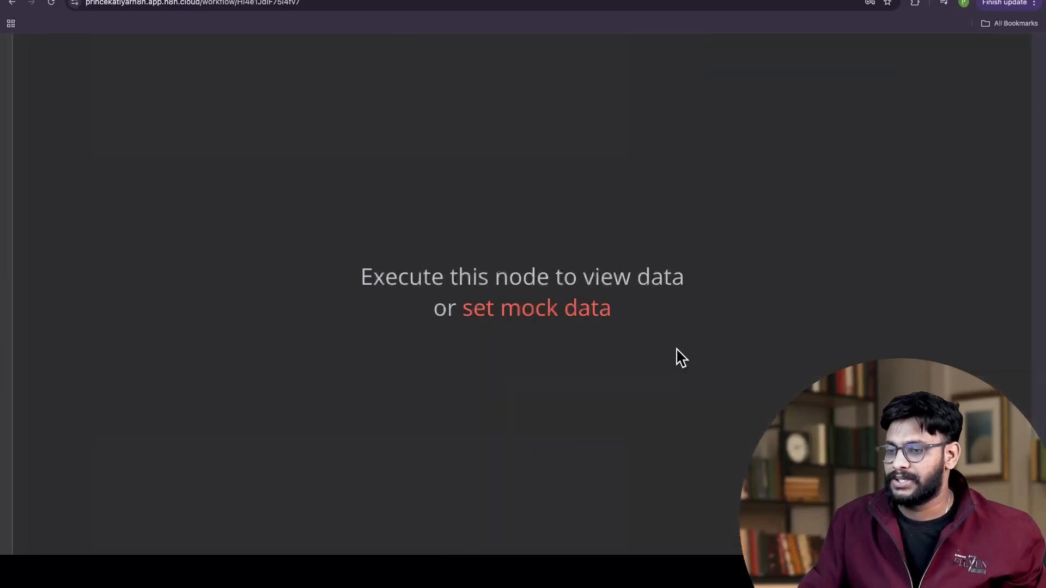
scroll(676, 357, "left", 2)
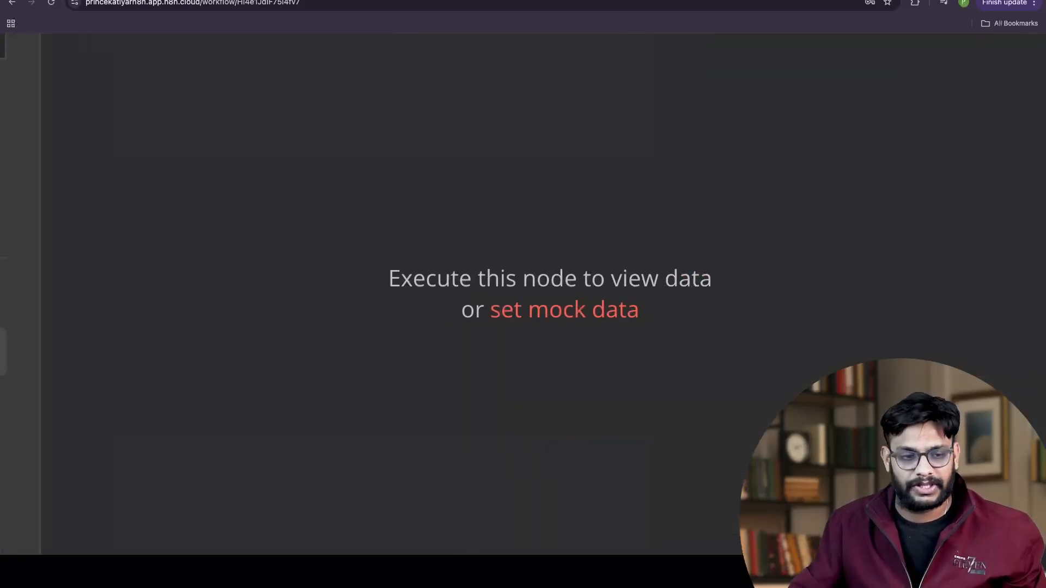
scroll(523, 294, "down", 5)
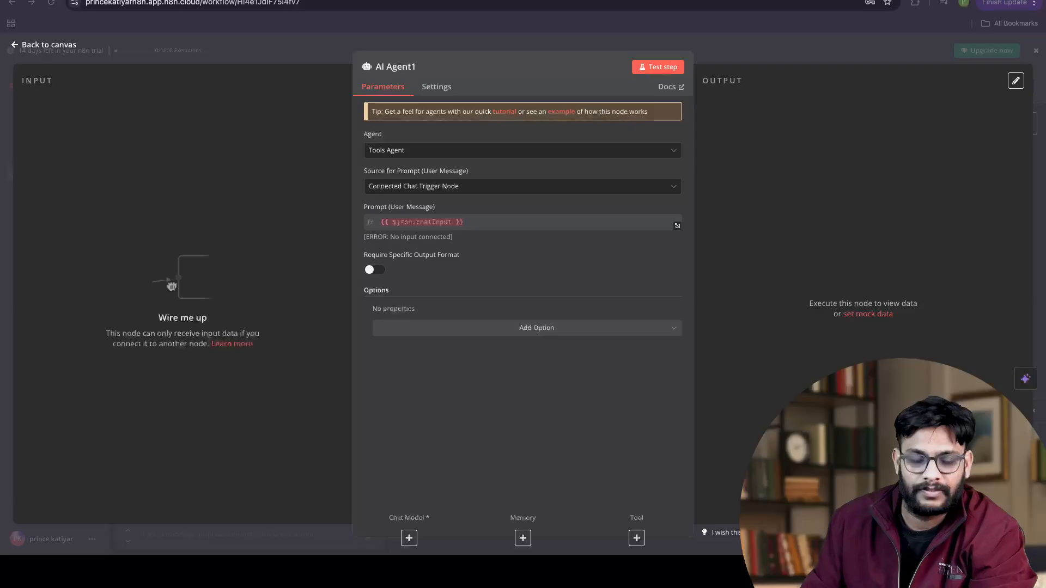
left_click(26, 55)
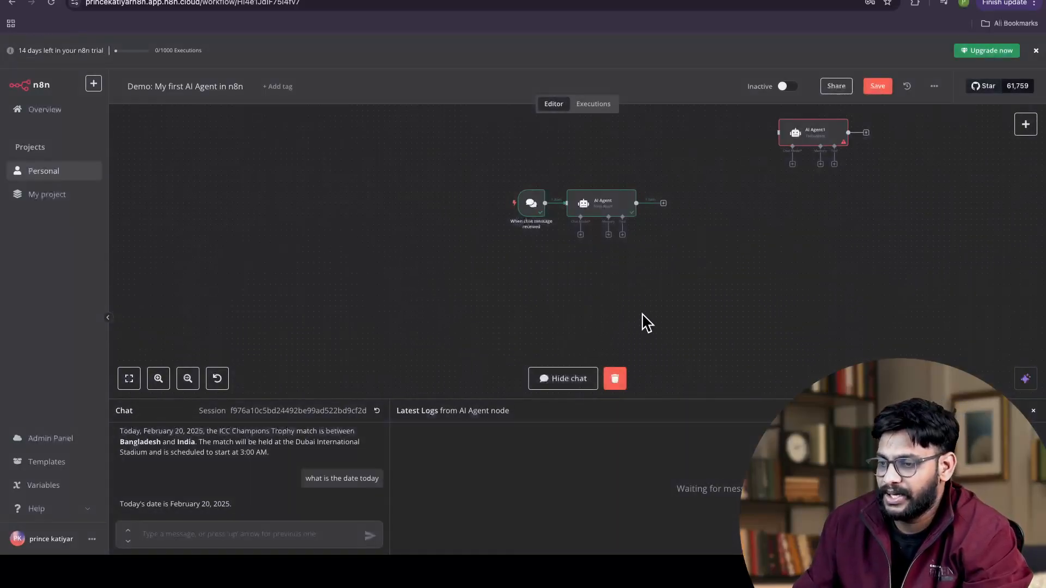
Step: Open the original AI Agent connected to the chat trigger and inspect its user message expression
left_click(611, 213)
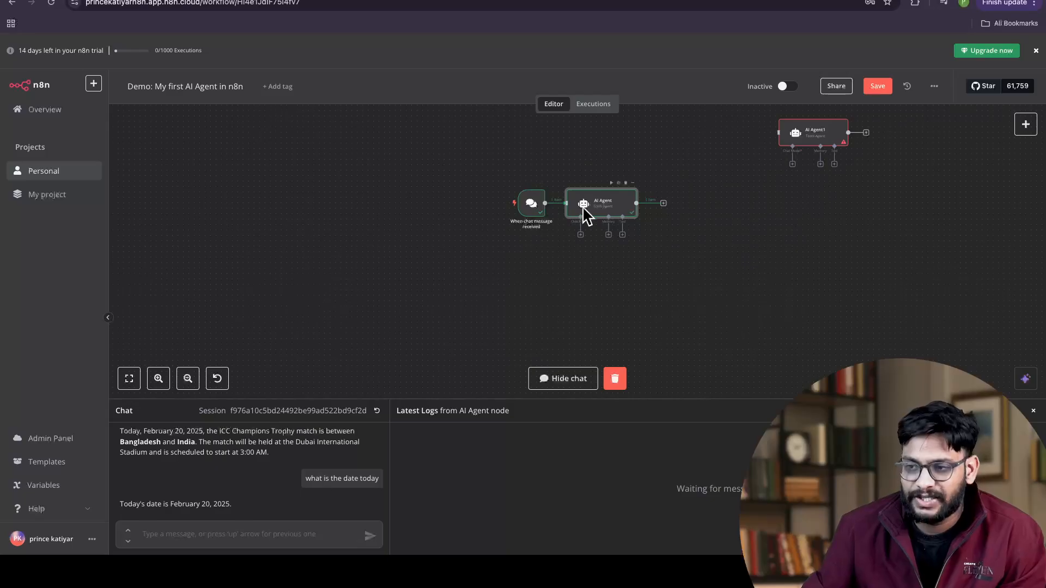
double_click(598, 211)
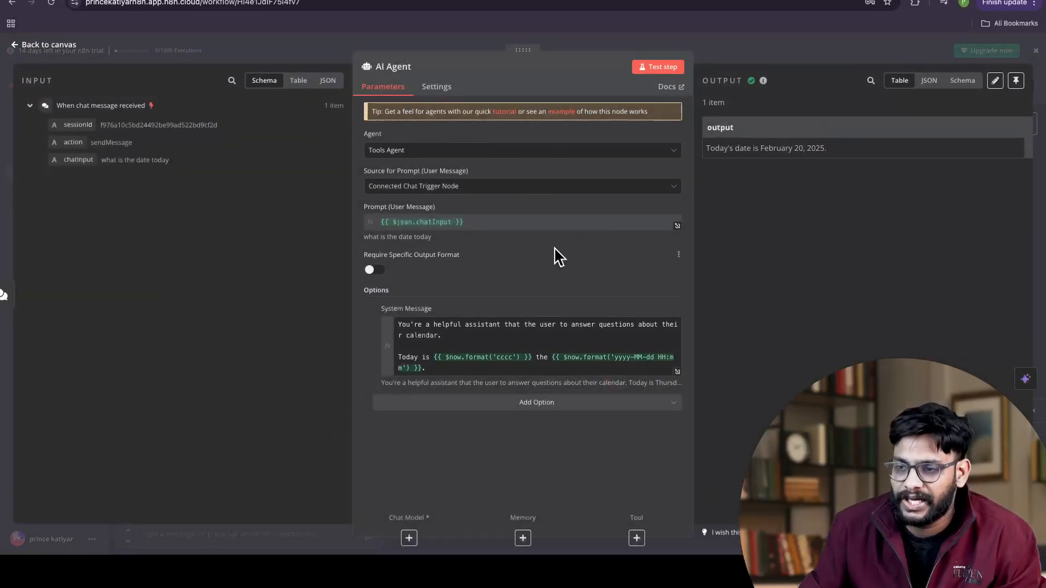
left_click(466, 223)
left_click_drag(505, 218, 335, 214)
left_click(335, 214)
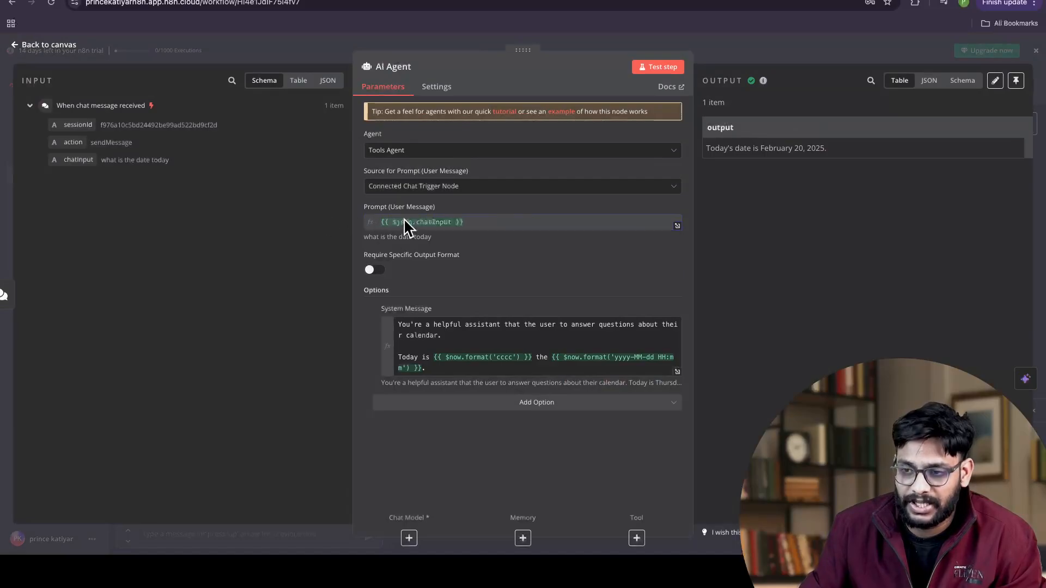
left_click(488, 222)
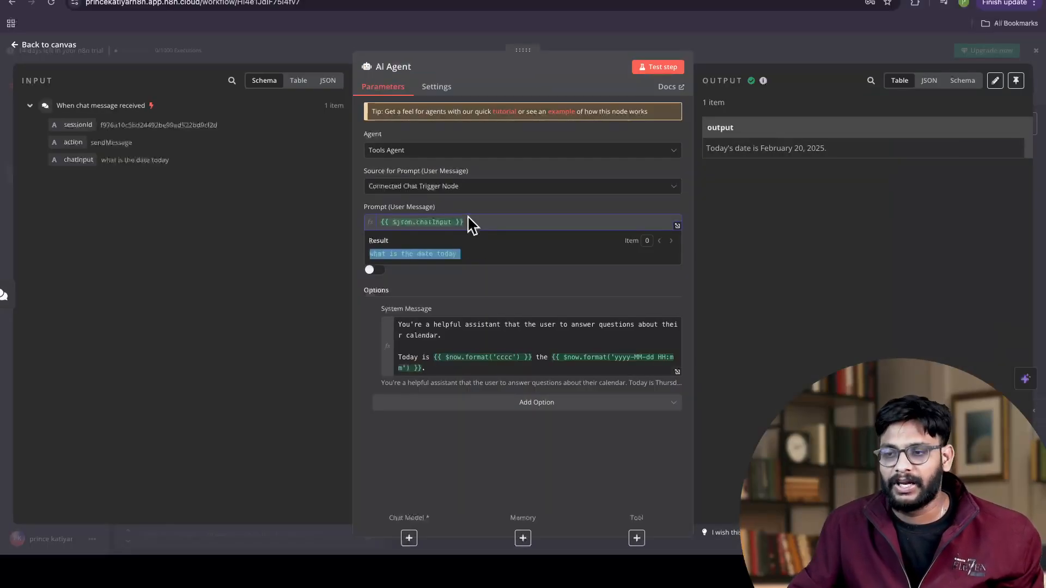
Step: Review the original AI Agent's available agent types and additional options, and return to the canvas
left_click(474, 163)
left_click(474, 181)
left_click(473, 153)
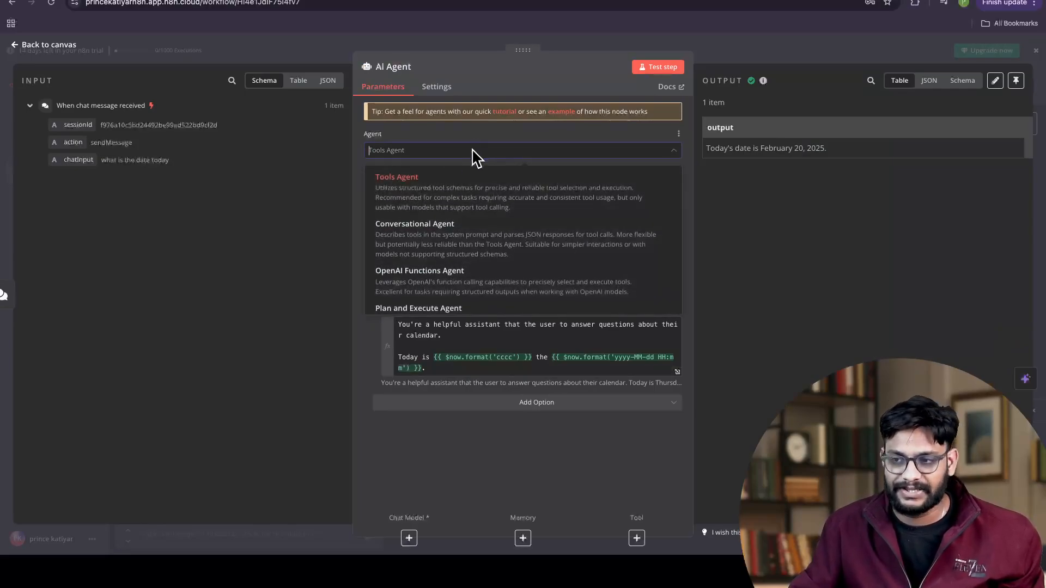
left_click(253, 205)
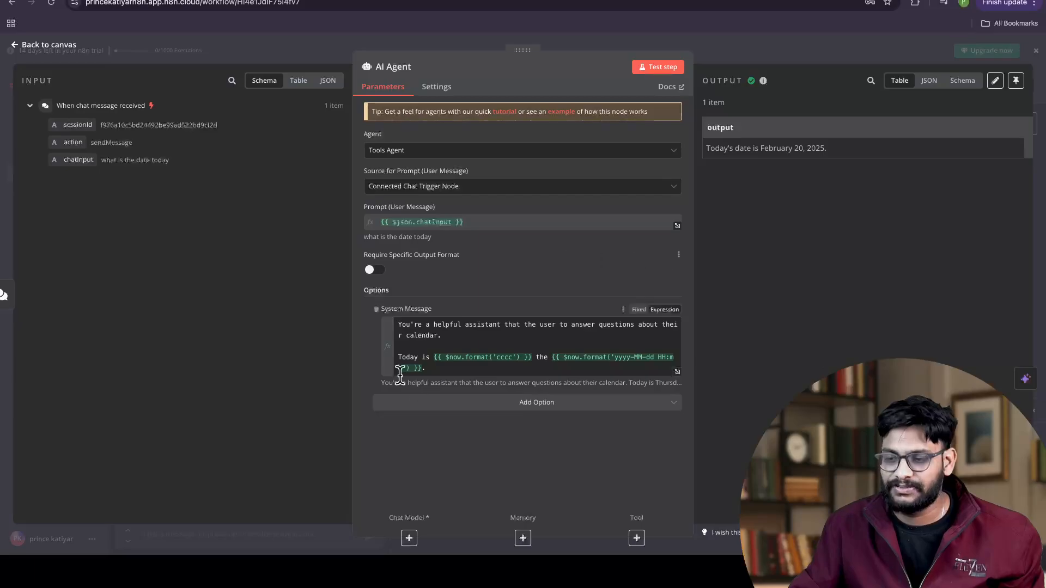
left_click(478, 402)
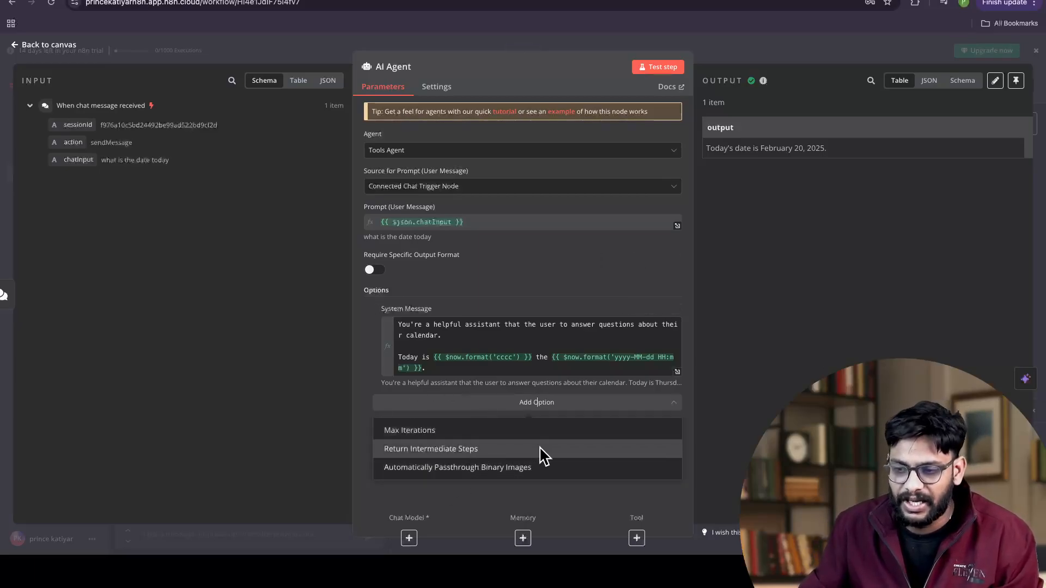
left_click(307, 430)
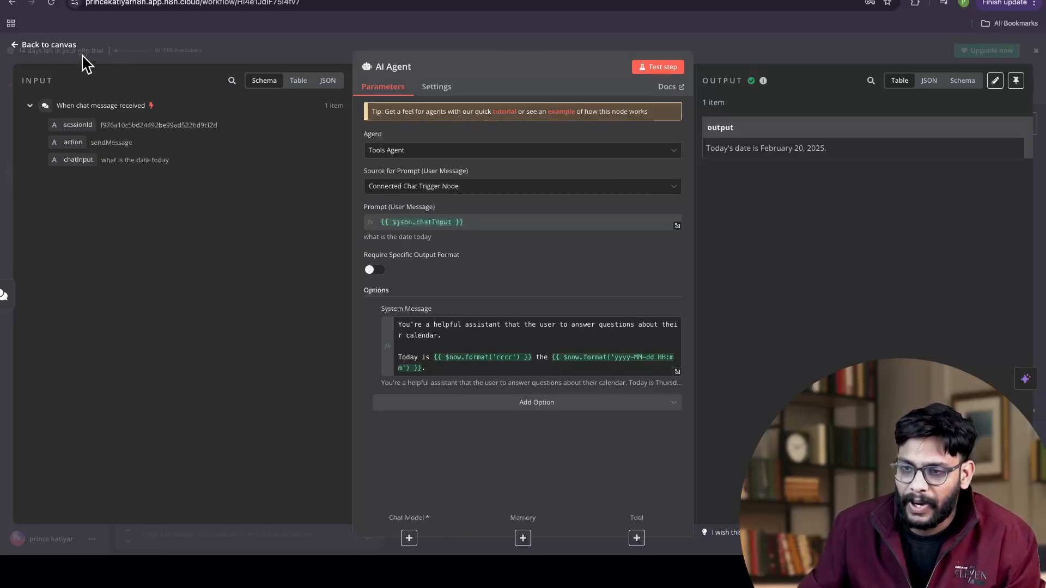
left_click(22, 45)
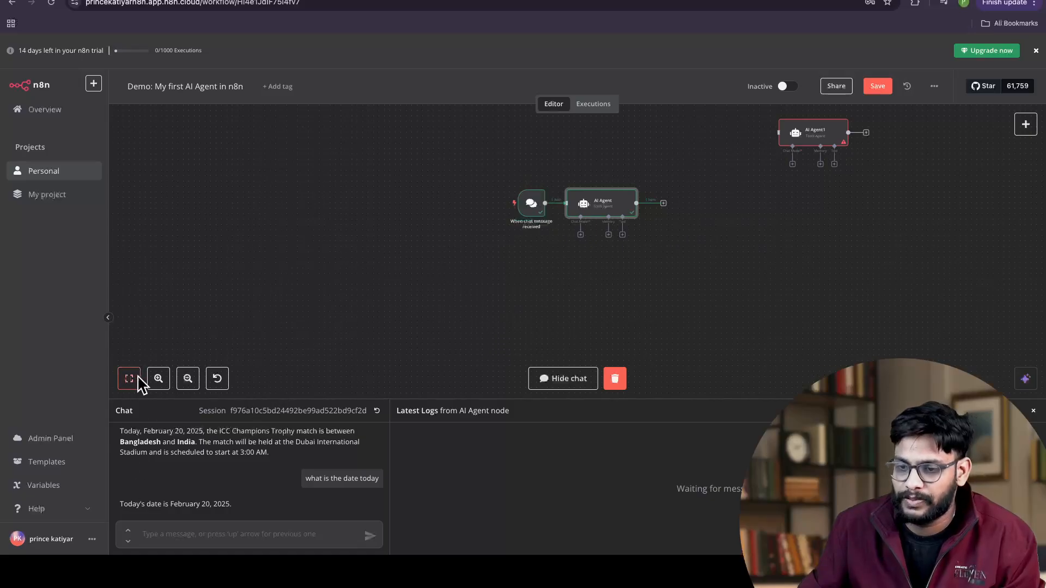
Step: Attach an OpenAI Chat Model as the chat model of the original AI Agent
left_click(161, 380)
left_click(164, 383)
scroll(542, 338, "up", 2)
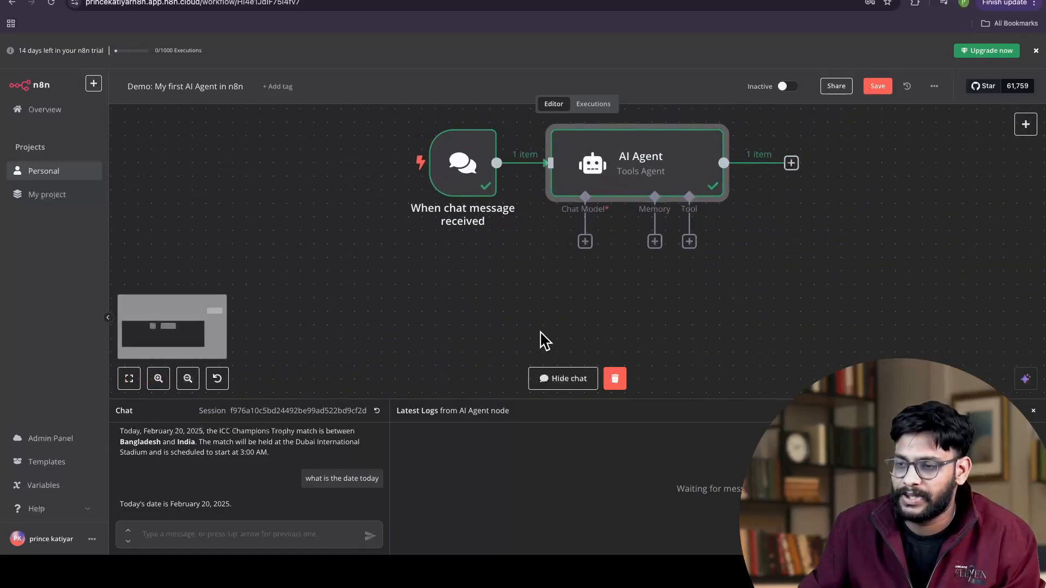
left_click_drag(483, 300, 332, 309)
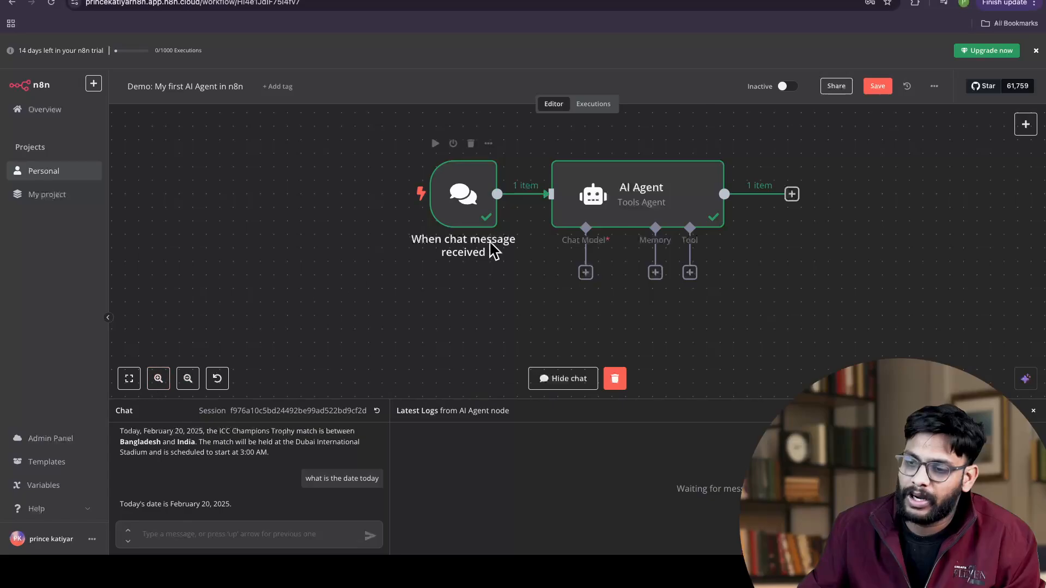
left_click(585, 273)
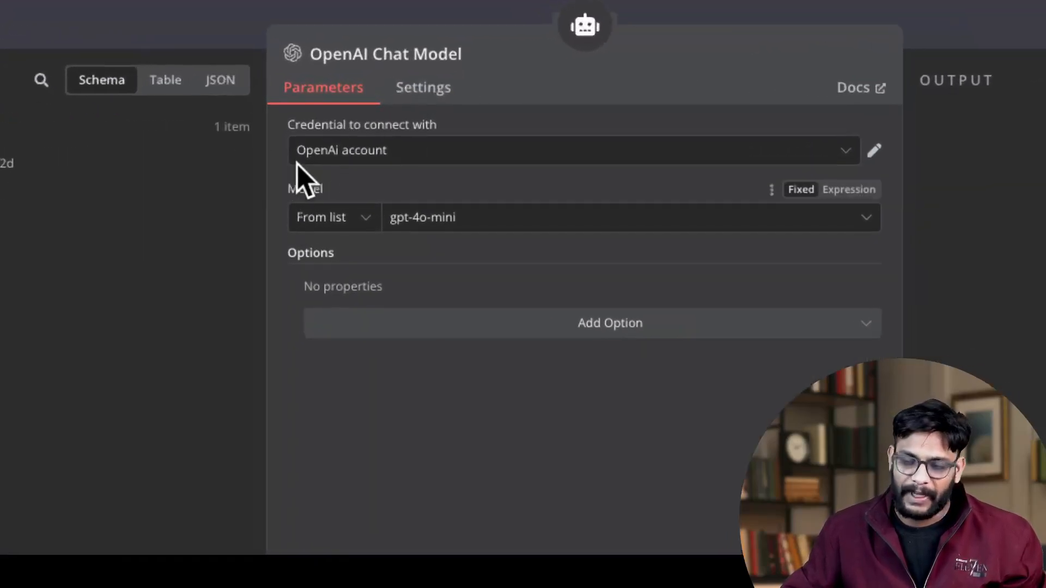
Step: Review the OpenAI Chat Model's credential choices and the blank form for creating a new OpenAI credential
left_click(397, 154)
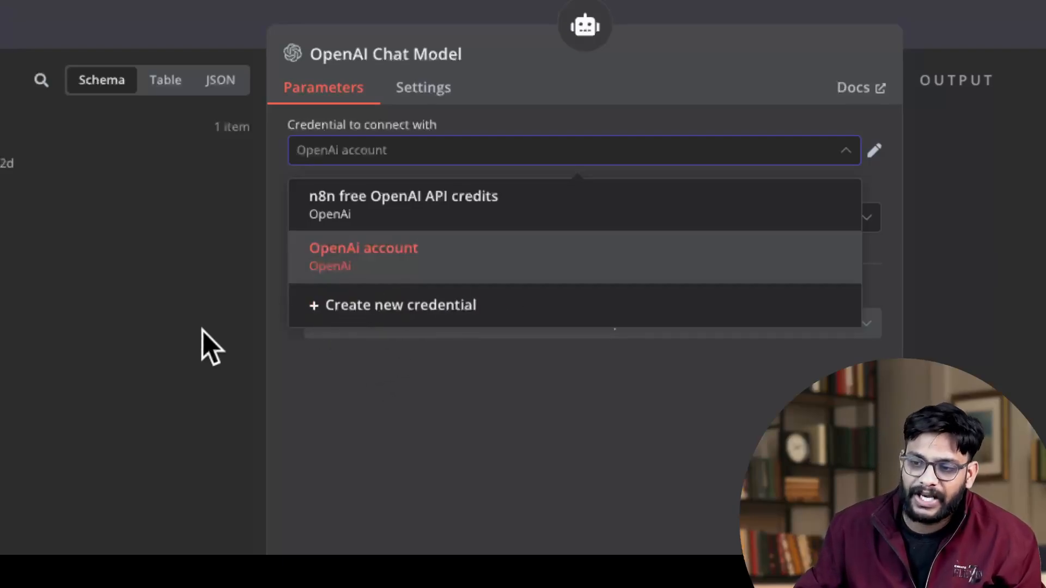
left_click(391, 309)
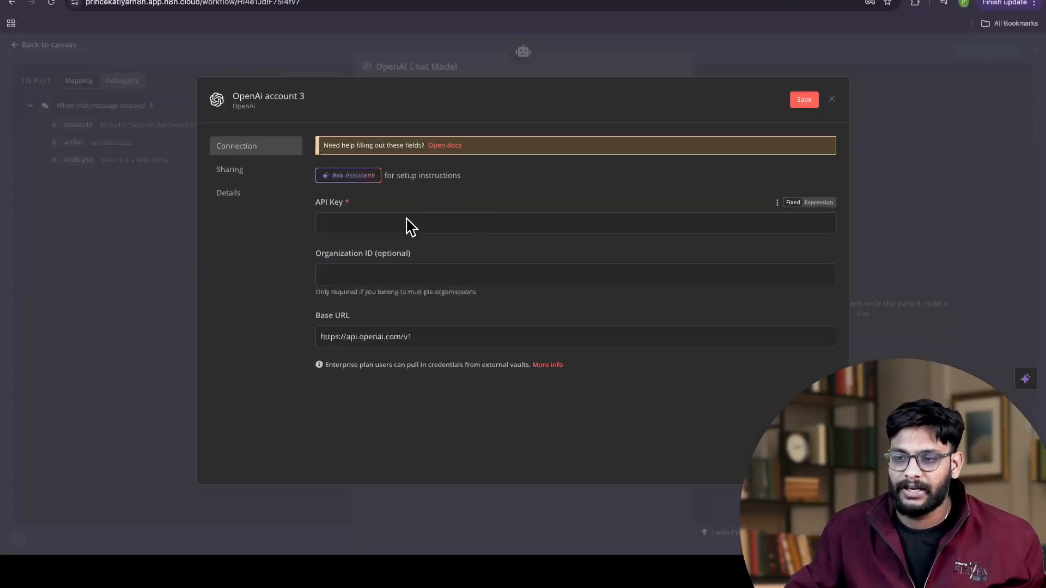
left_click(832, 99)
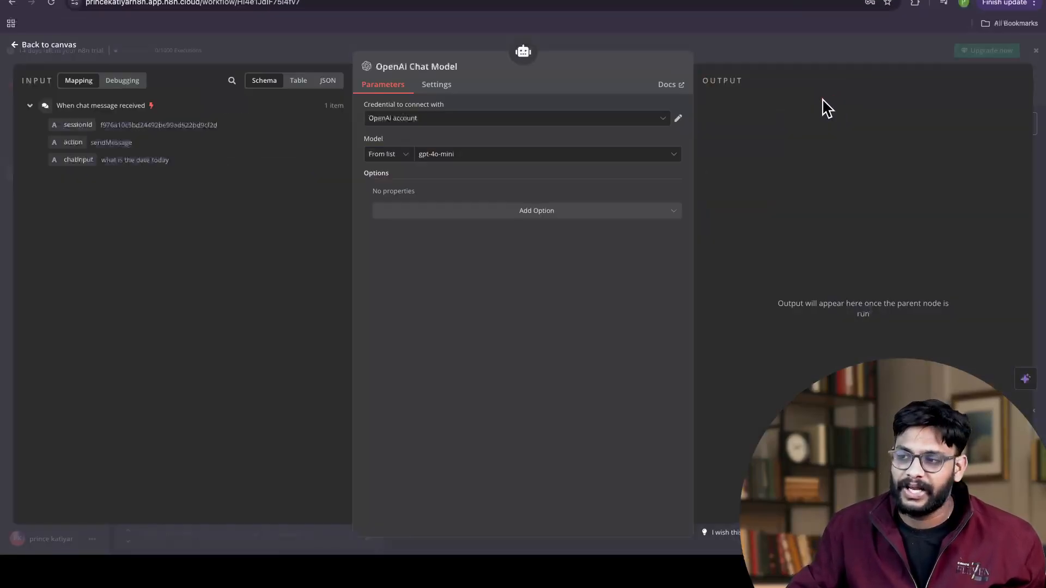
Step: Try the n8n free OpenAI API credits credential with the model list, and switch back to the OpenAi account credential
left_click(502, 158)
left_click(469, 119)
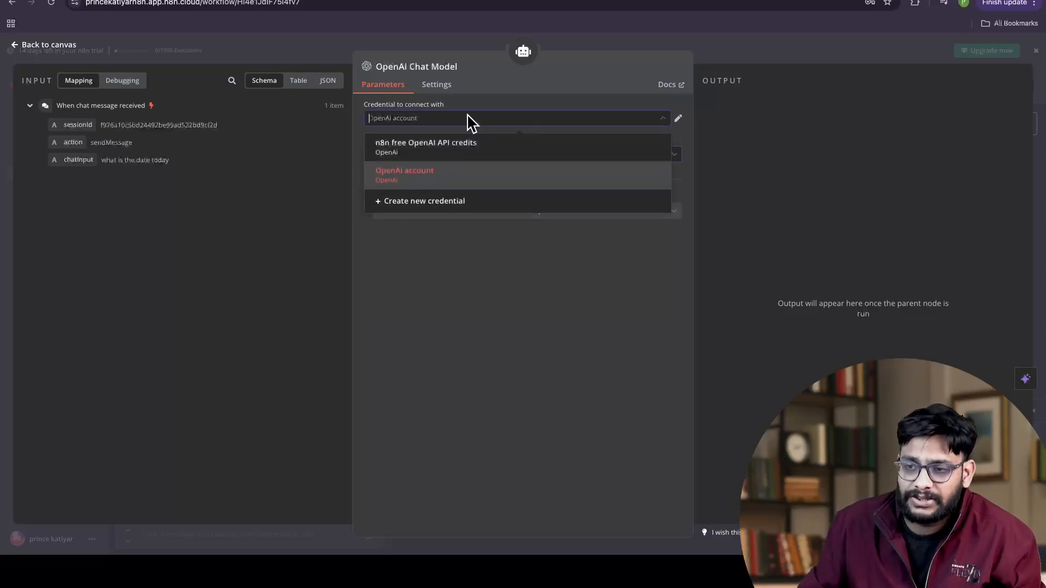
left_click(397, 145)
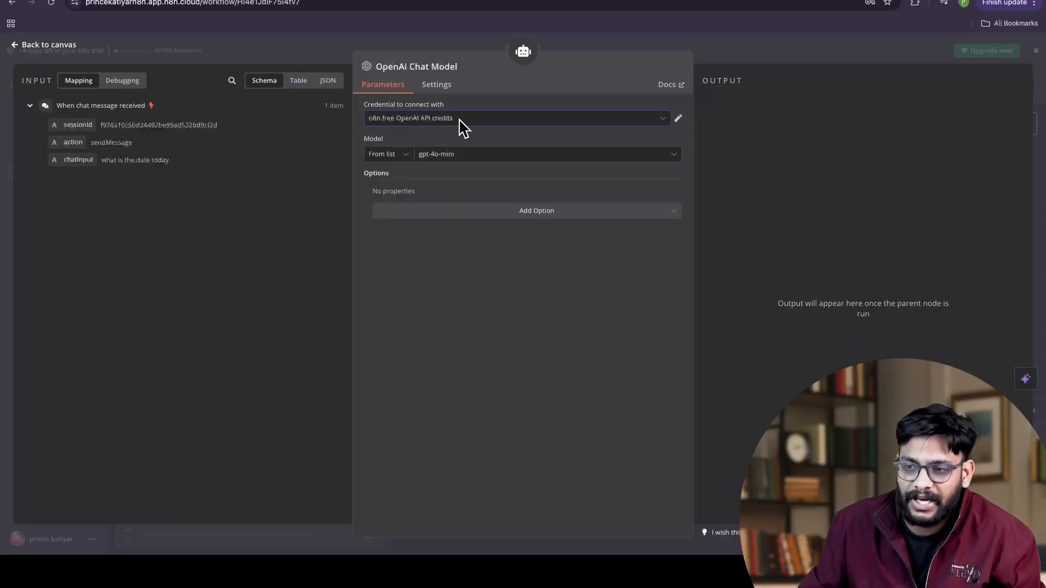
left_click_drag(486, 120, 355, 117)
left_click(482, 159)
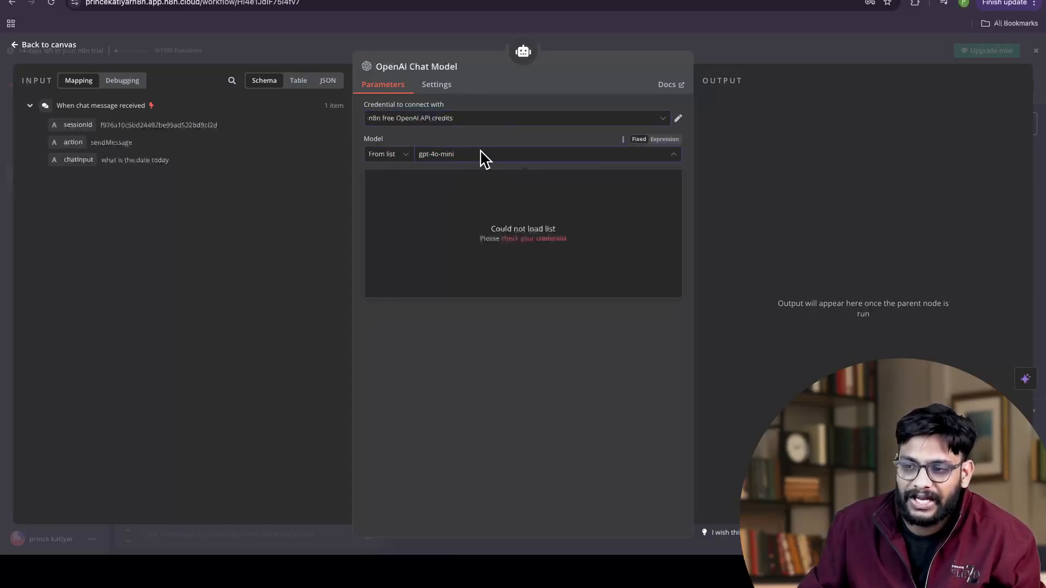
double_click(500, 159)
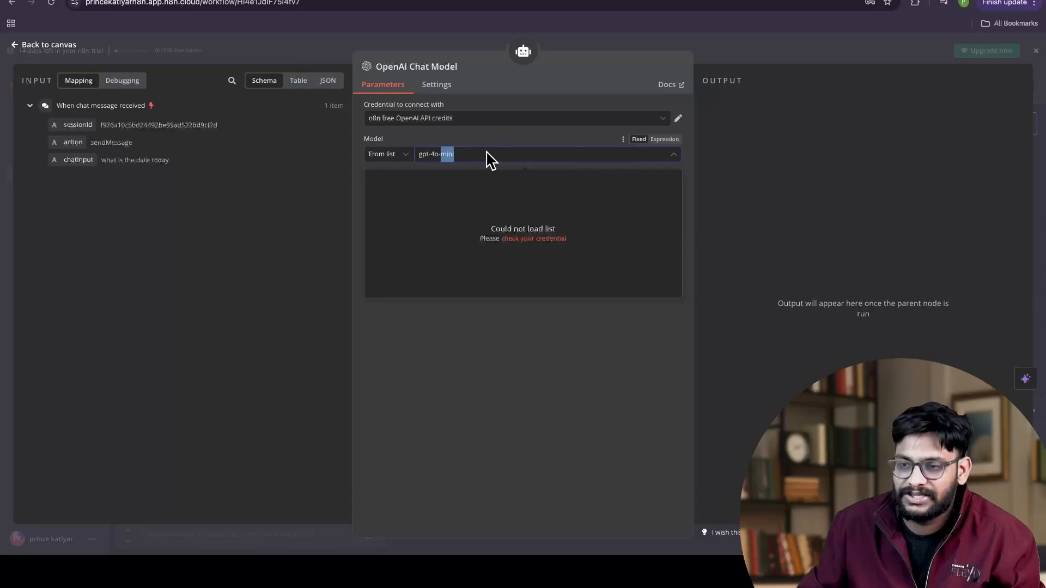
left_click(406, 158)
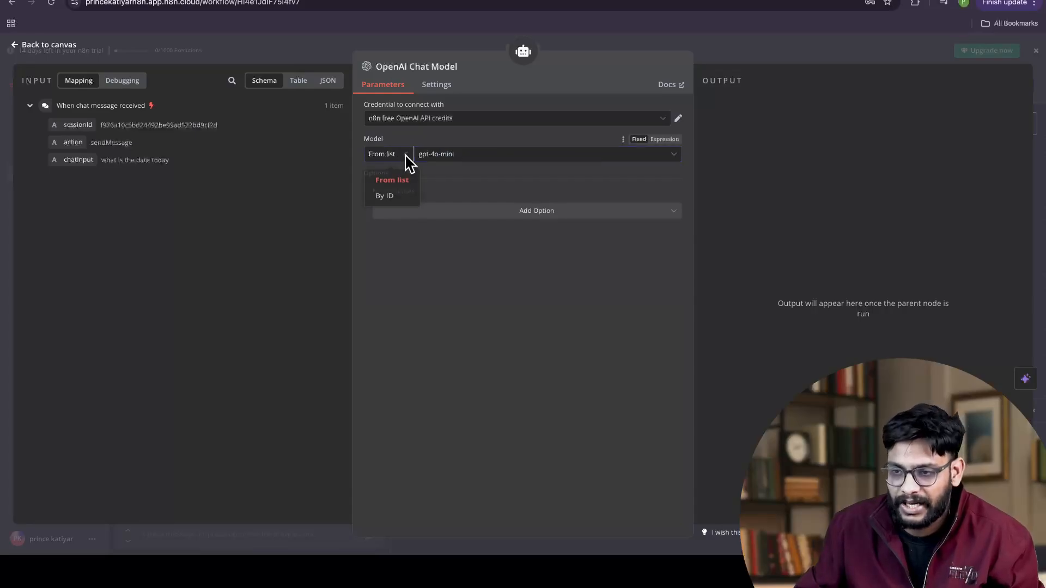
left_click(467, 171)
left_click(468, 159)
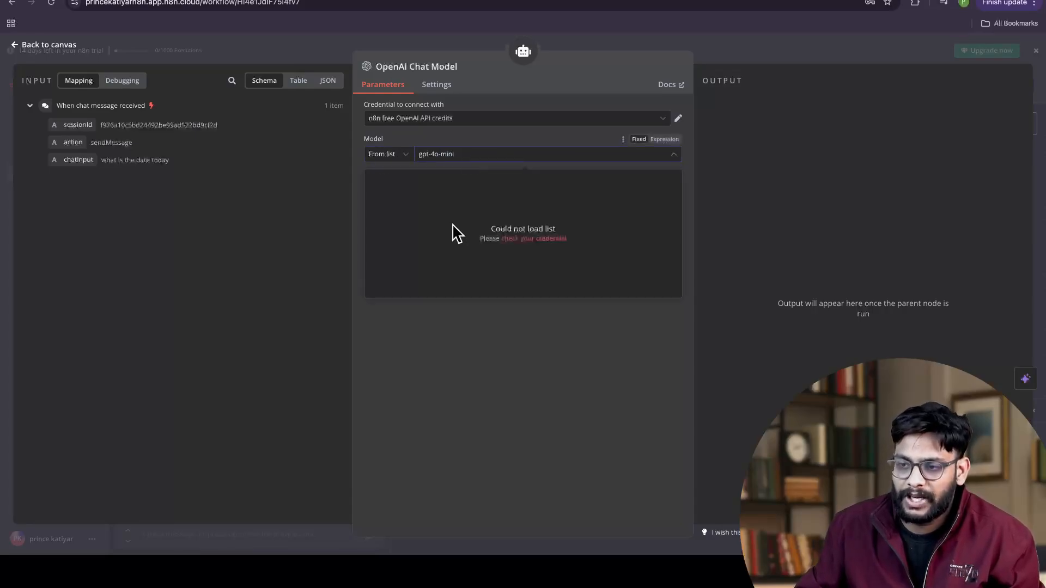
left_click(224, 233)
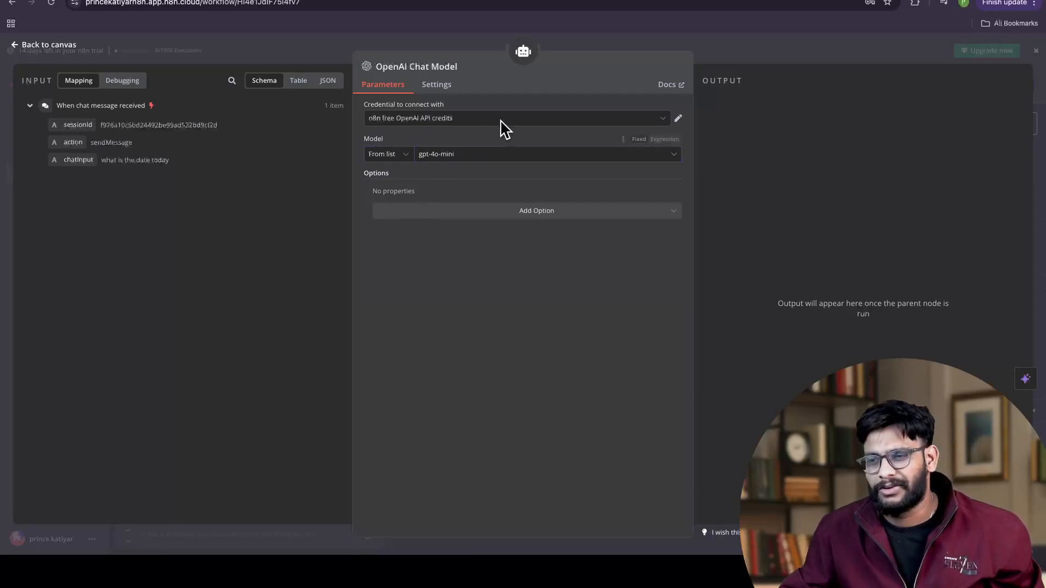
left_click(475, 118)
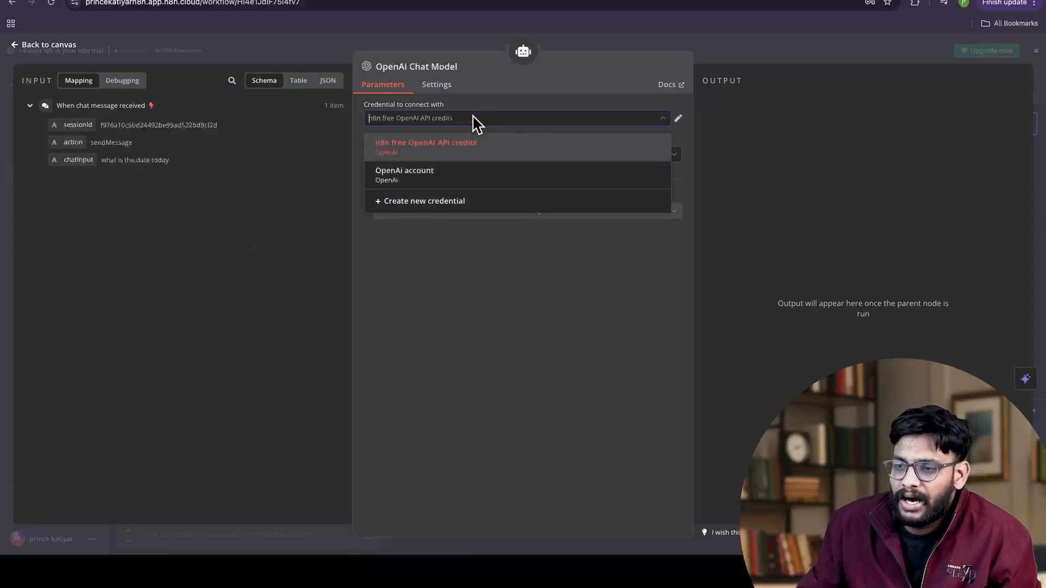
left_click(445, 176)
Step: Look over the list of models available to the OpenAI Chat Model
left_click(474, 156)
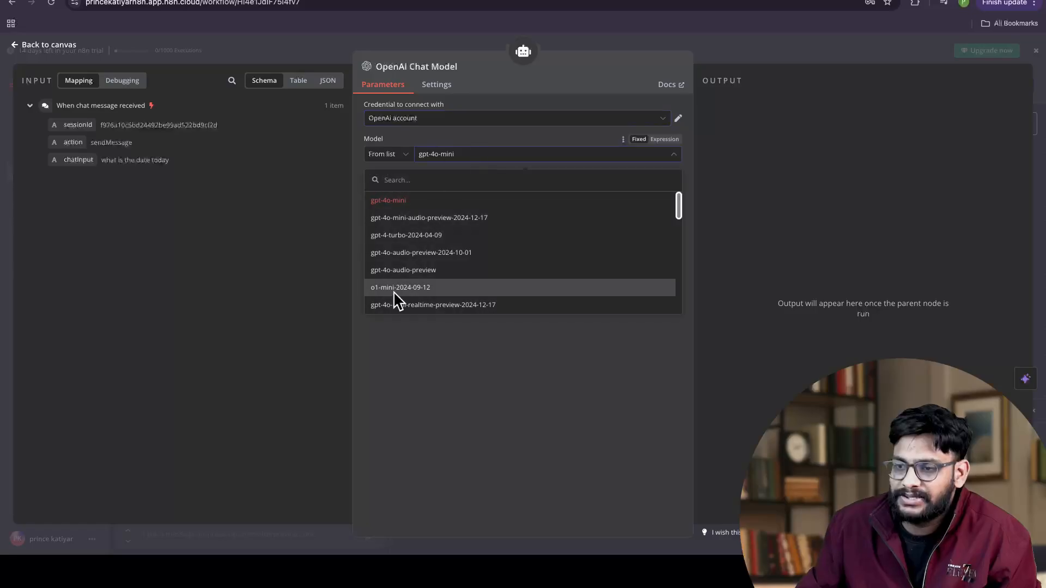
scroll(460, 220, "up", 5)
scroll(460, 220, "up", 4)
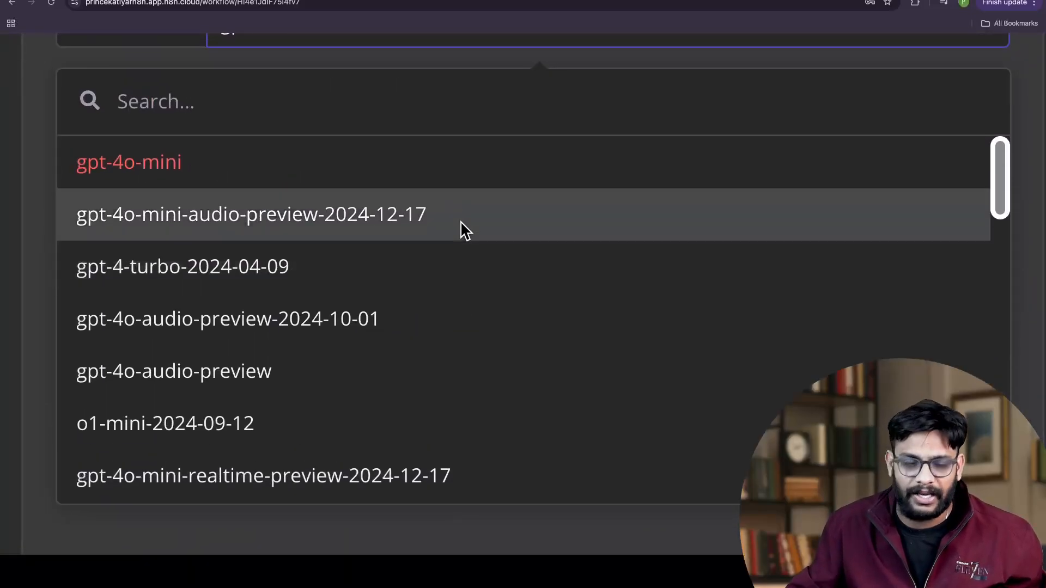
scroll(460, 220, "up", 5)
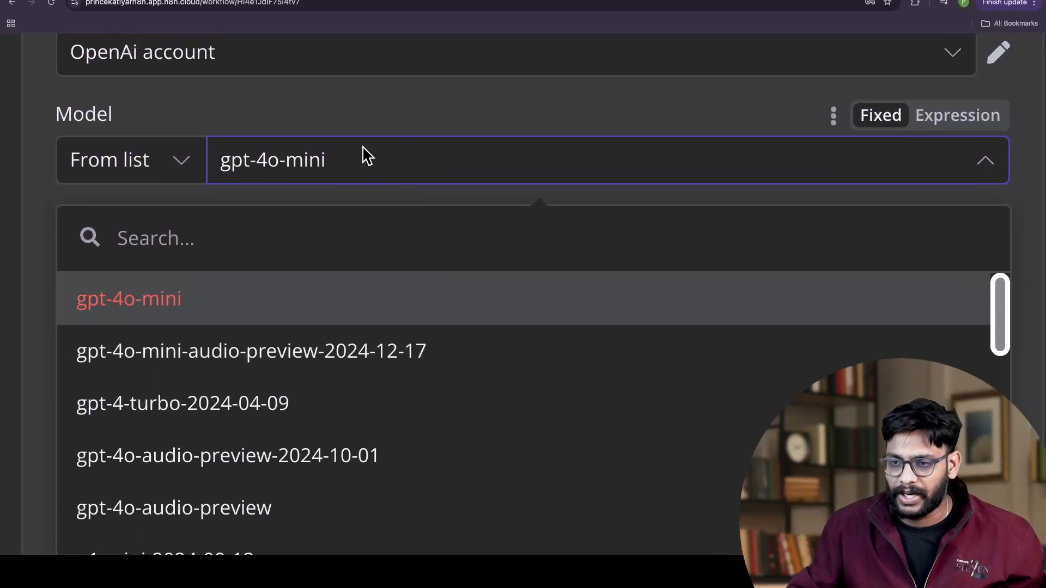
scroll(364, 150, "up", 3)
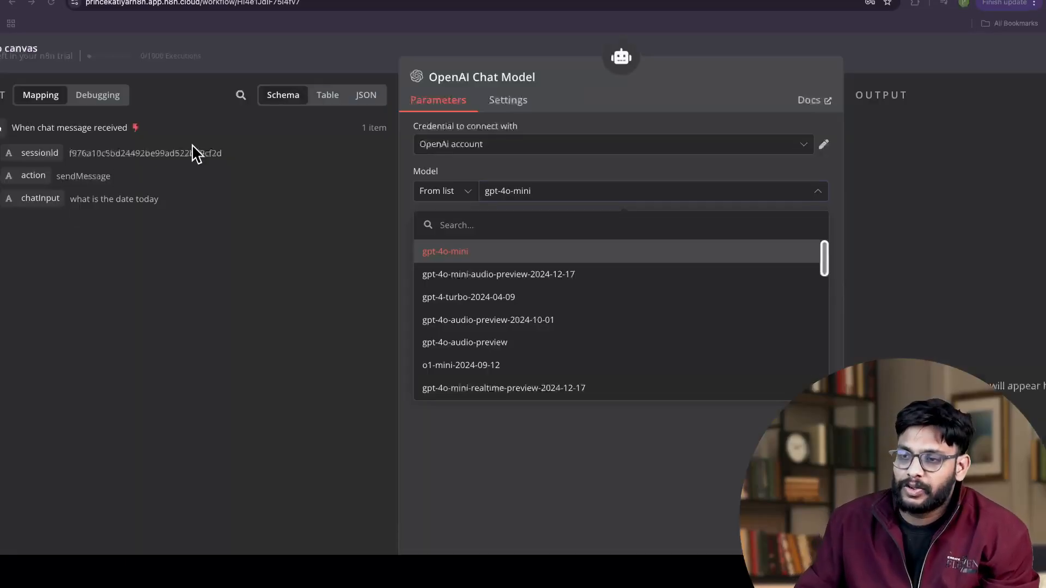
Step: Compare the chat trigger's input data in Table, JSON and Schema views
left_click(329, 97)
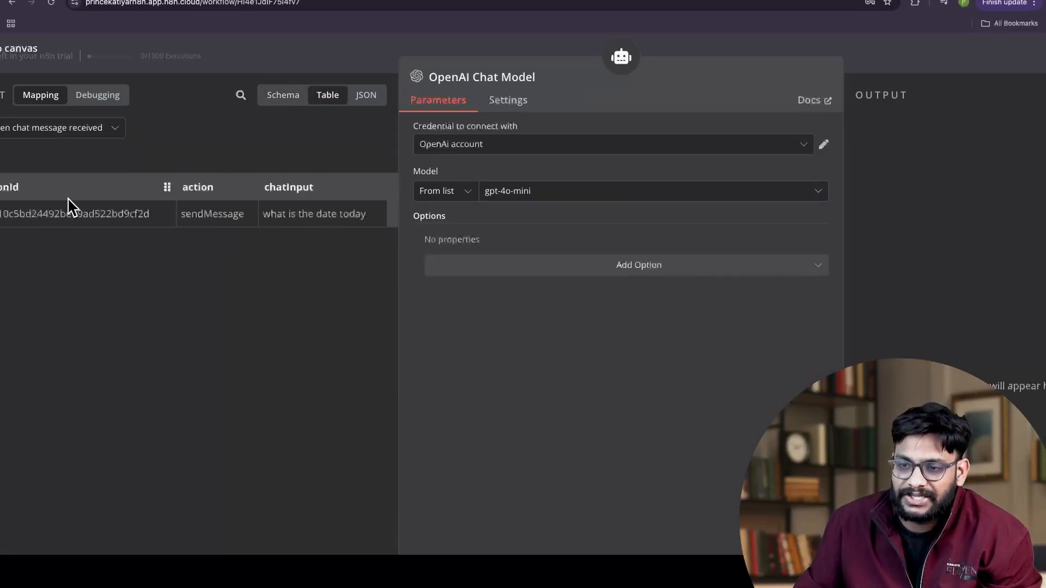
left_click(359, 97)
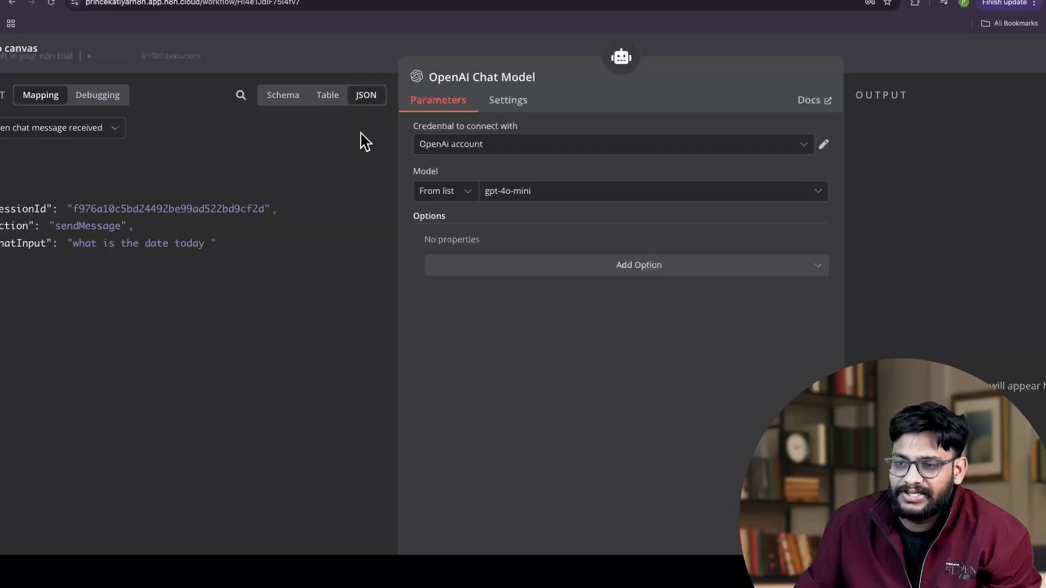
left_click(275, 98)
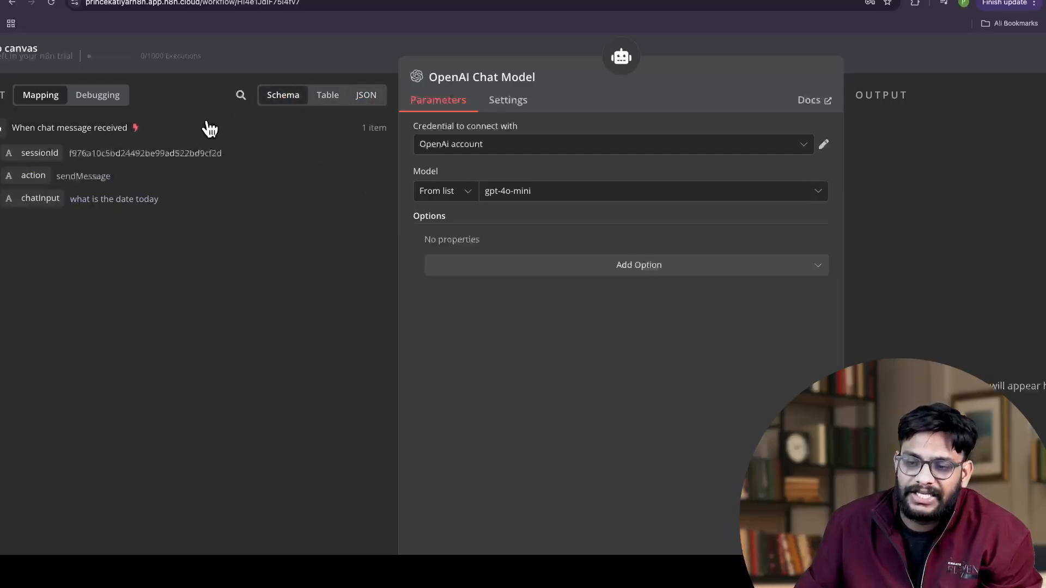
left_click_drag(141, 235, 78, 148)
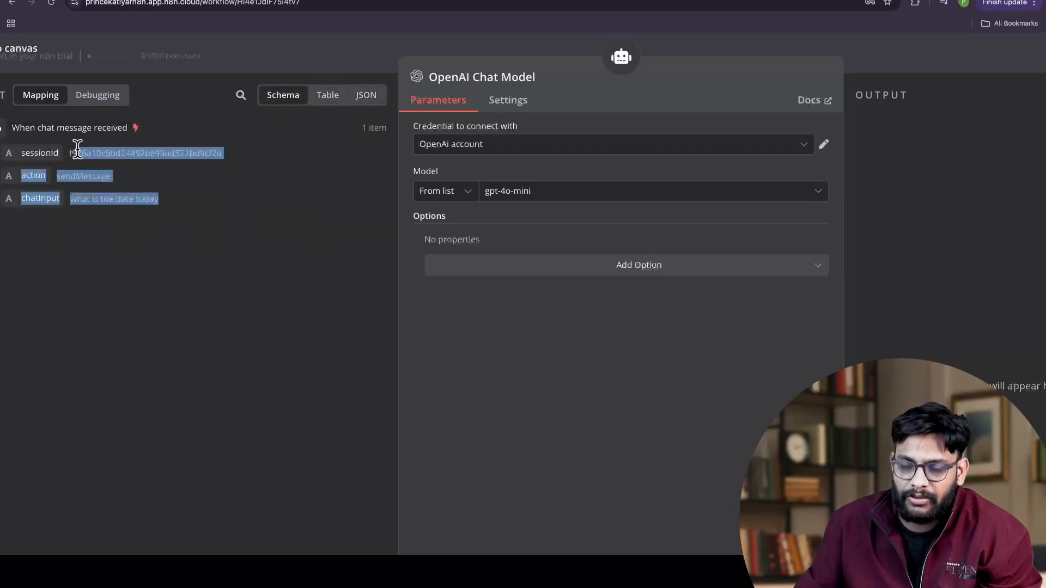
Step: Return to the canvas and move the OpenAI Chat Model node to below the chat trigger node
left_click(364, 274)
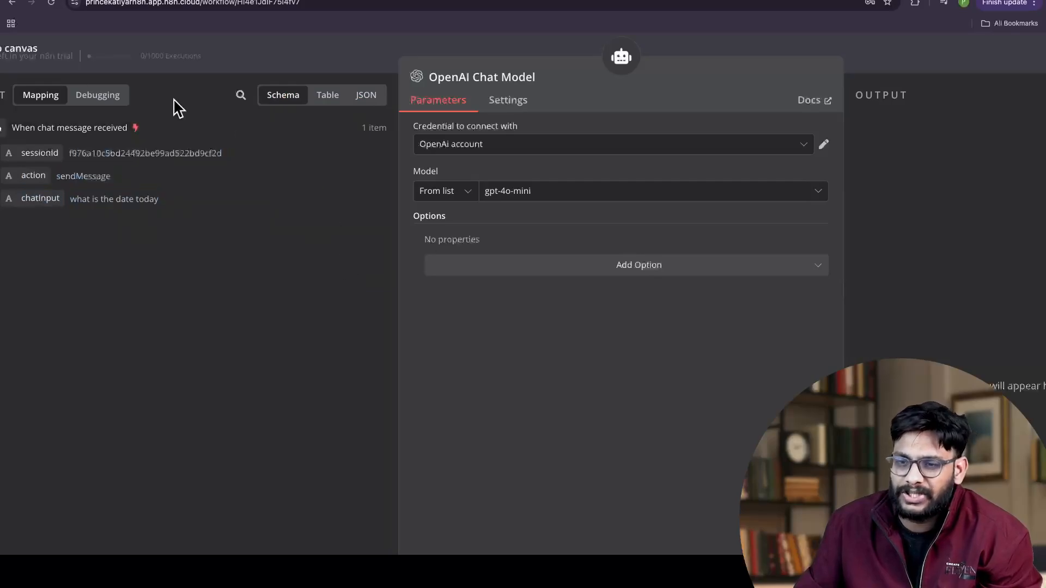
left_click(19, 50)
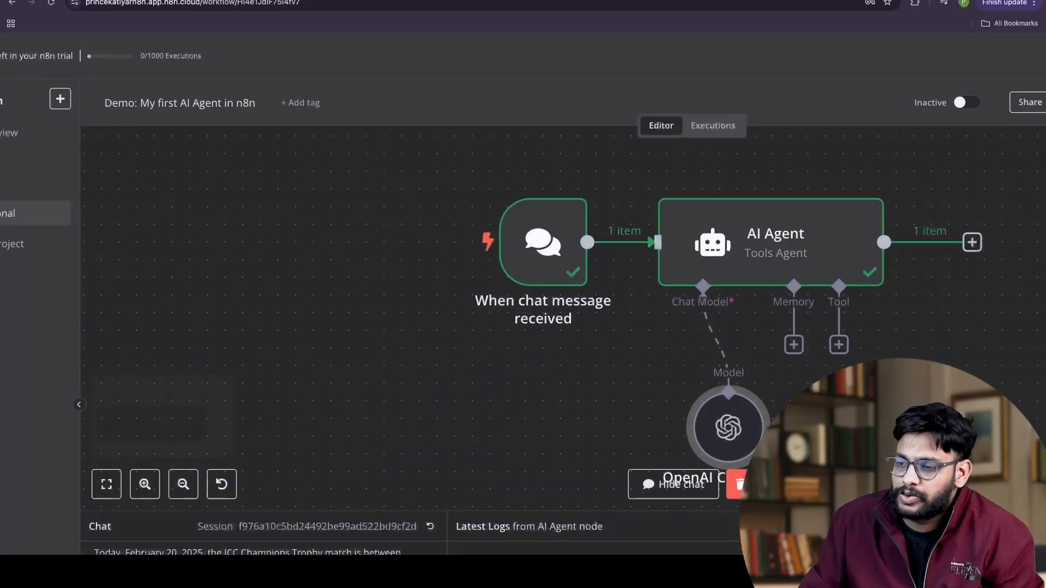
scroll(775, 353, "down", 2)
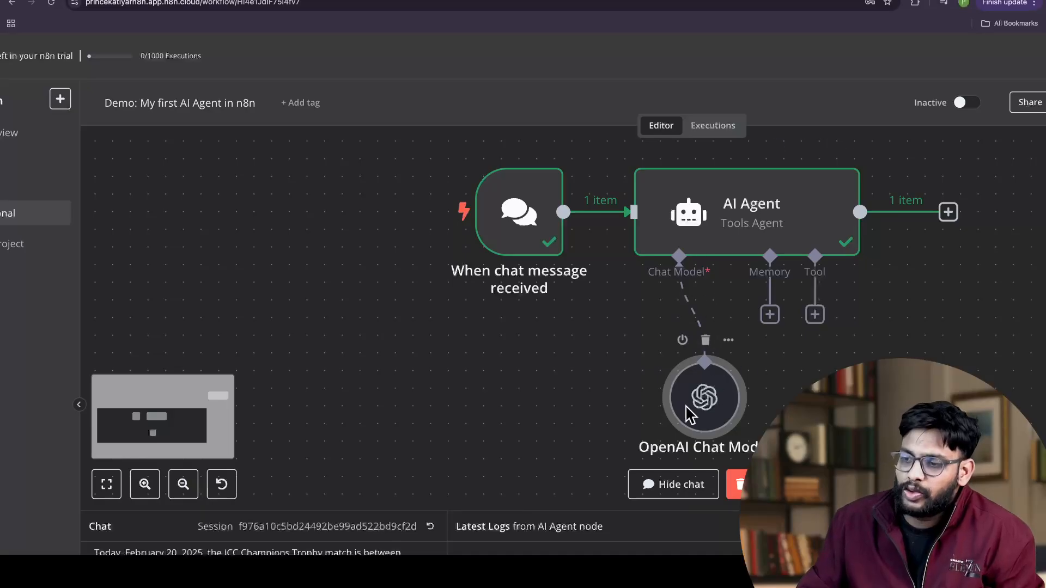
scroll(573, 353, "right", 1)
scroll(577, 354, "right", 1)
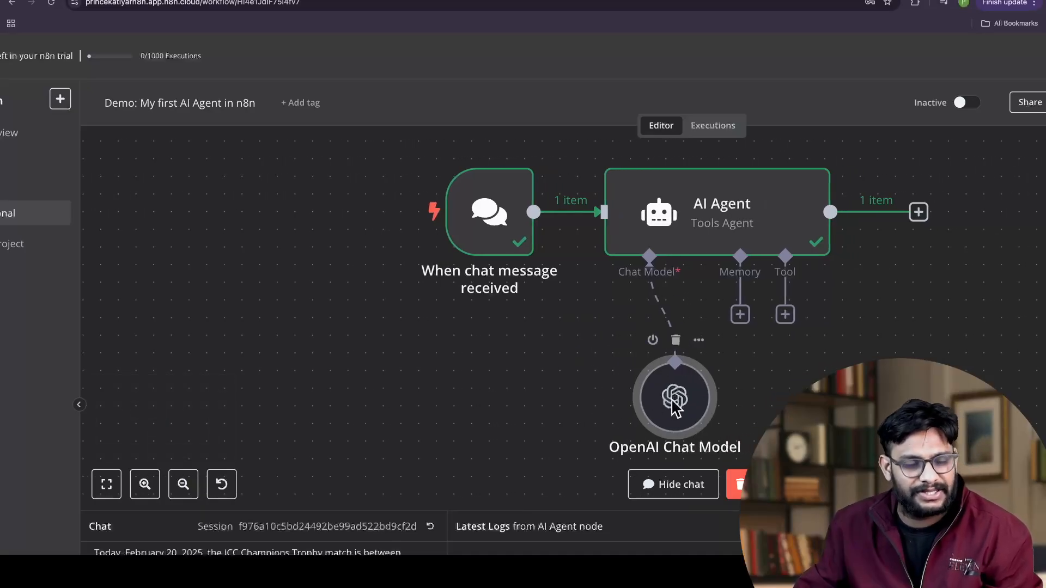
left_click_drag(663, 408, 437, 396)
scroll(682, 365, "right", 5)
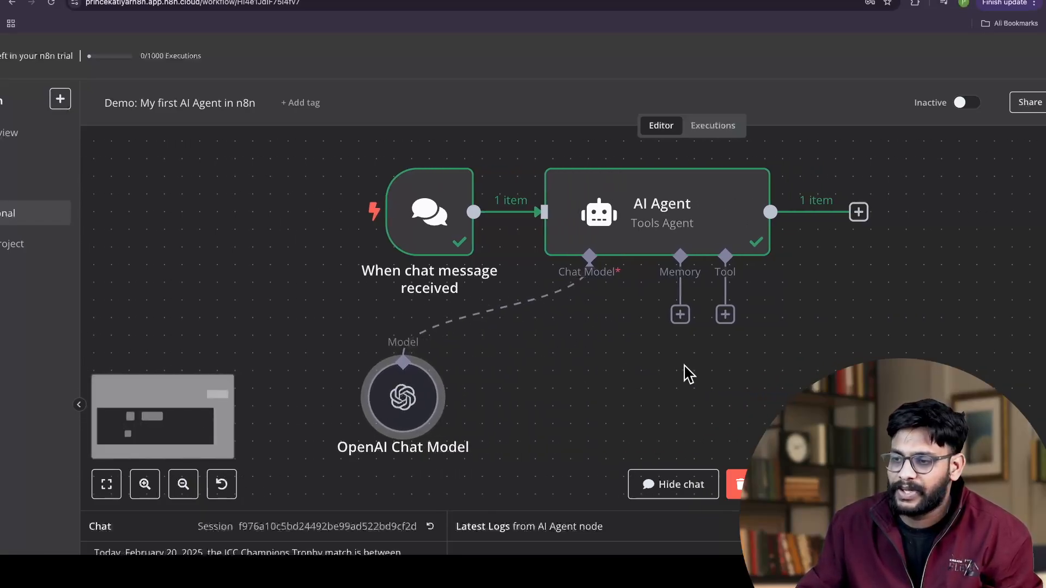
scroll(425, 452, "down", 1)
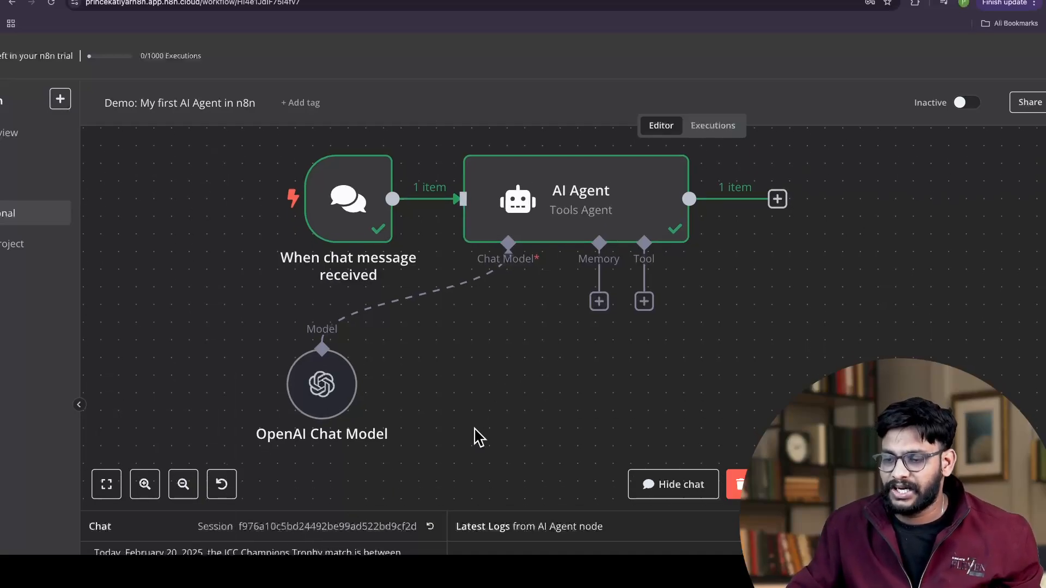
scroll(482, 439, "down", 3)
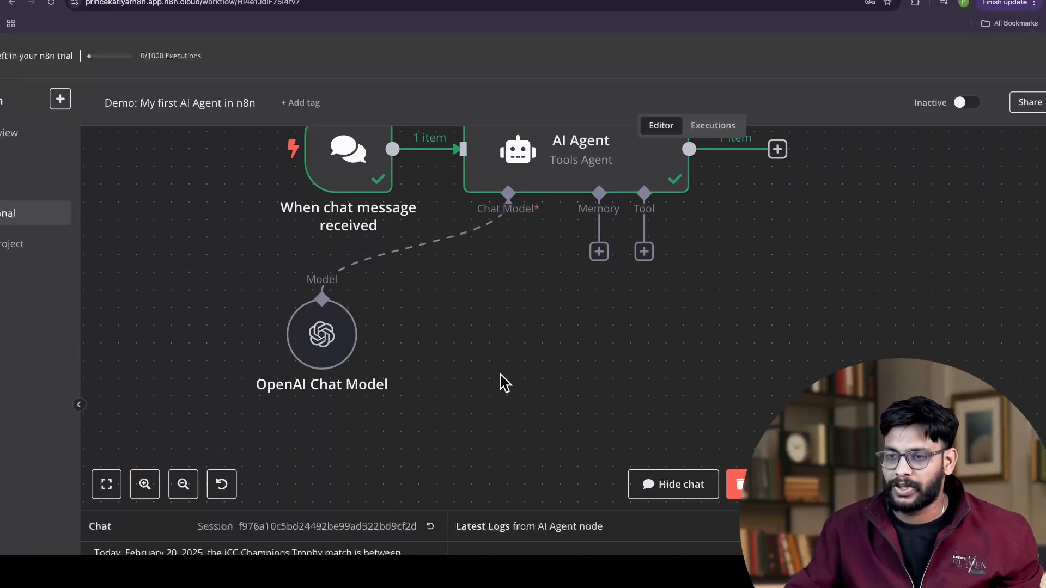
scroll(500, 374, "right", 1)
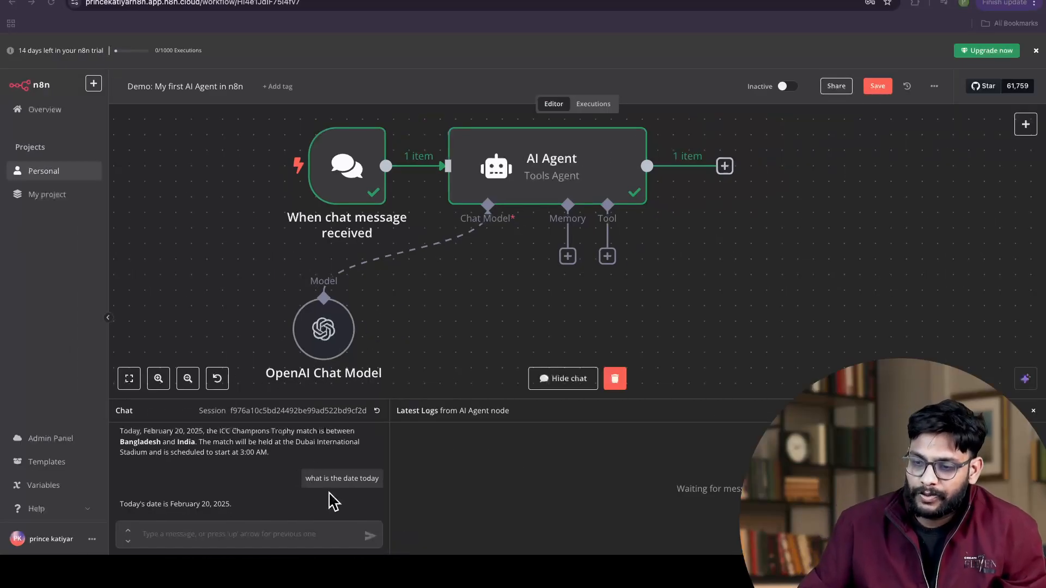
Step: Ask the agent "what is ai" in the chat and read through its reply
scroll(240, 479, "up", 3)
scroll(235, 474, "down", 3)
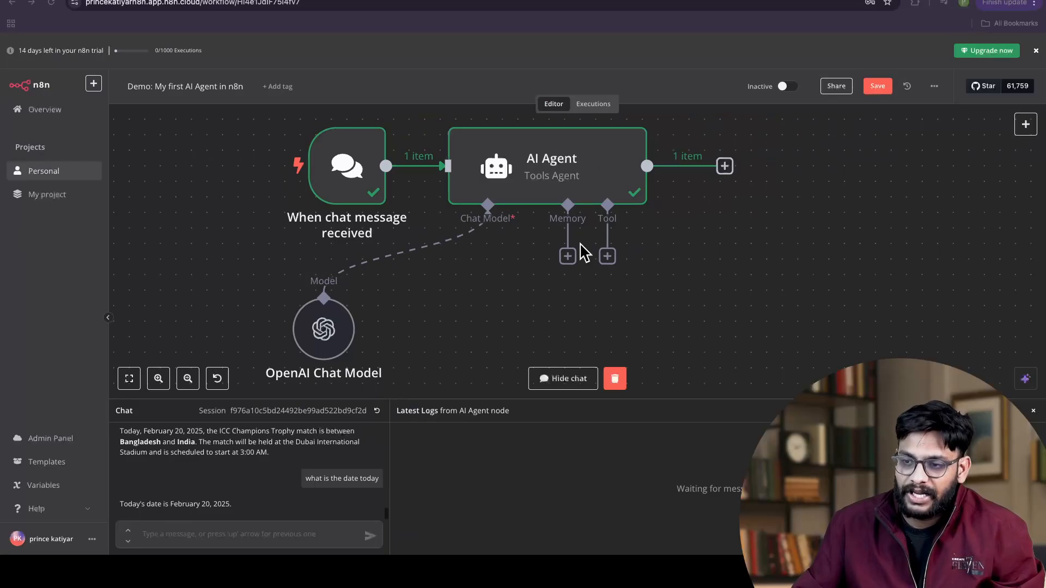
left_click(240, 534)
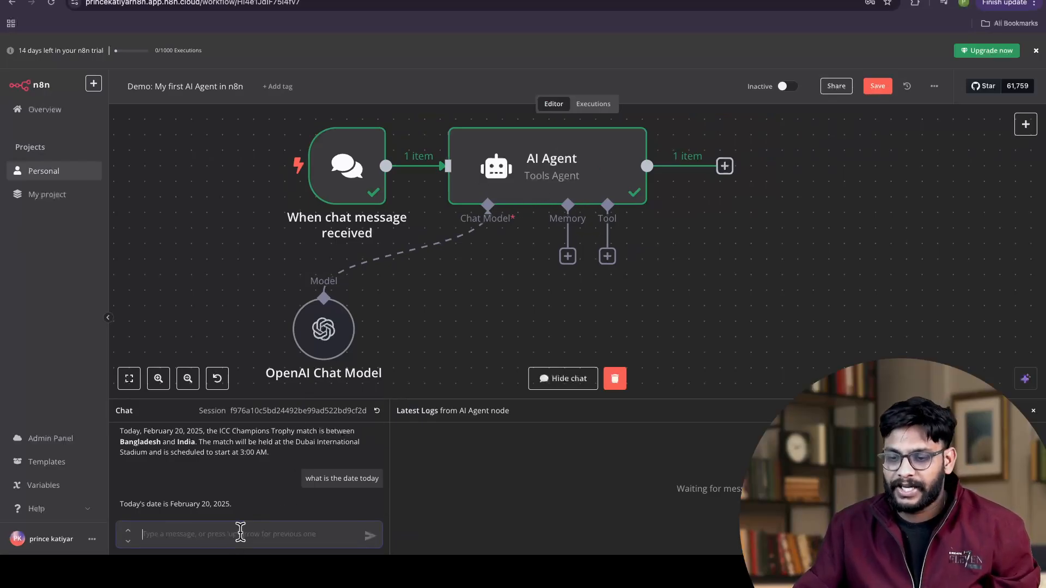
type("what is")
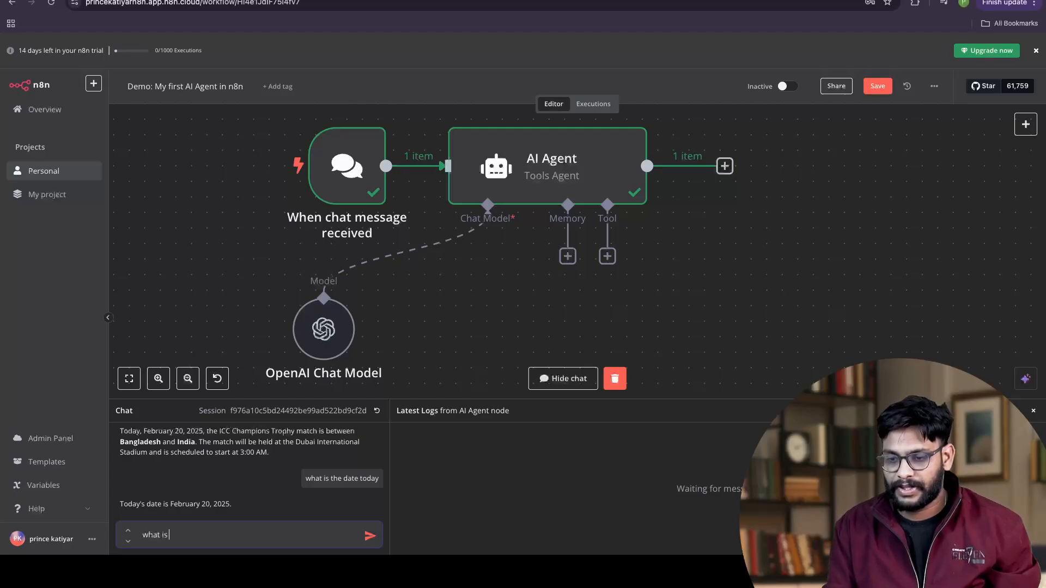
type("ai")
key("Return")
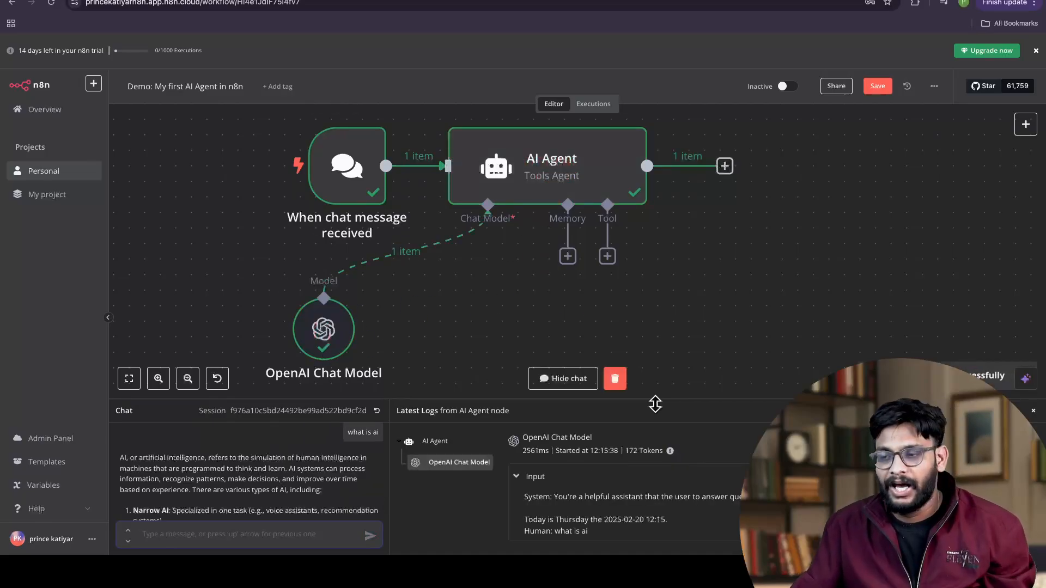
scroll(204, 478, "down", 2)
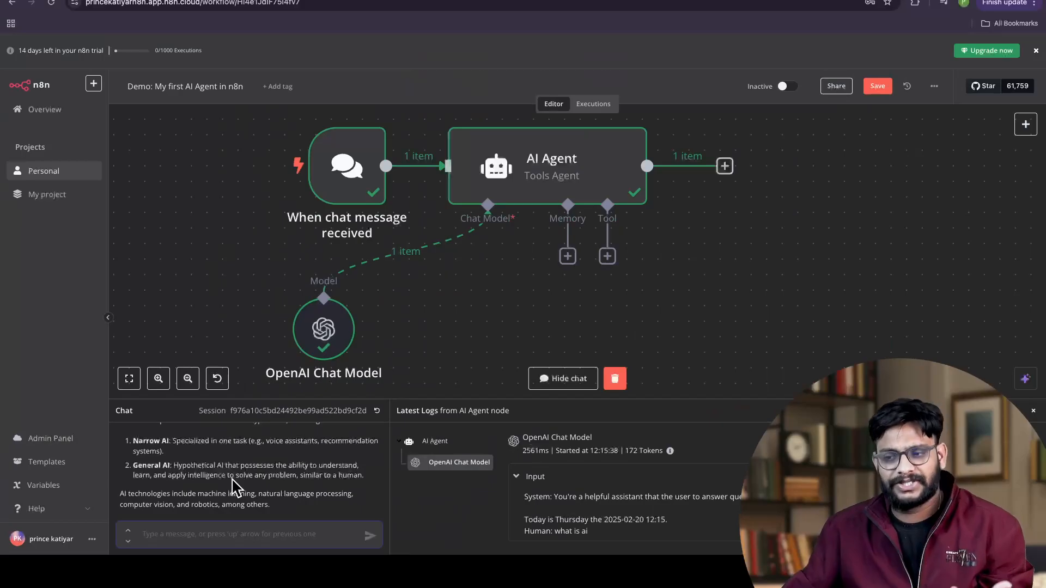
scroll(291, 520, "up", 2)
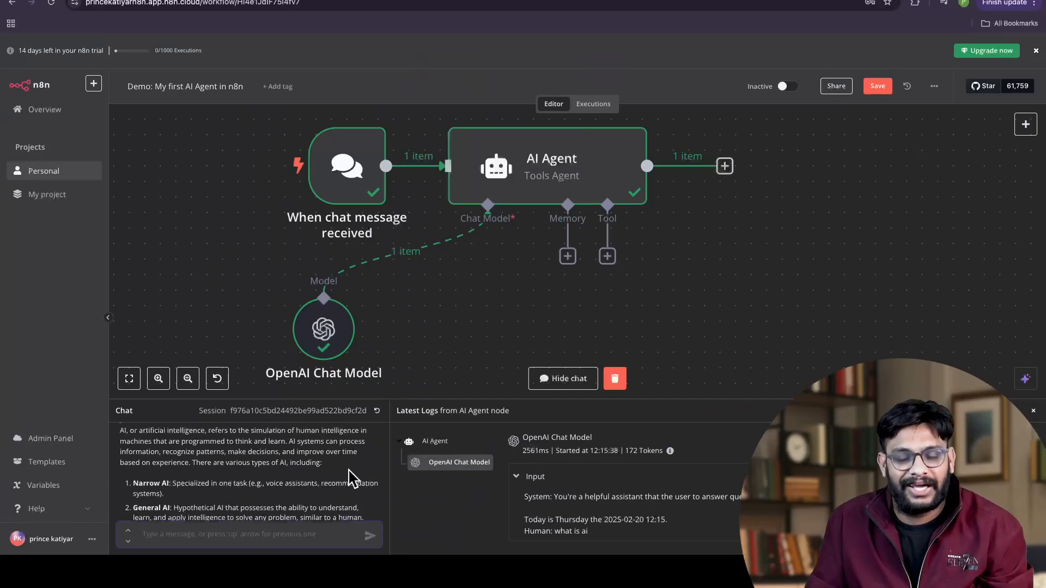
scroll(351, 478, "down", 2)
scroll(338, 474, "up", 2)
scroll(322, 483, "down", 2)
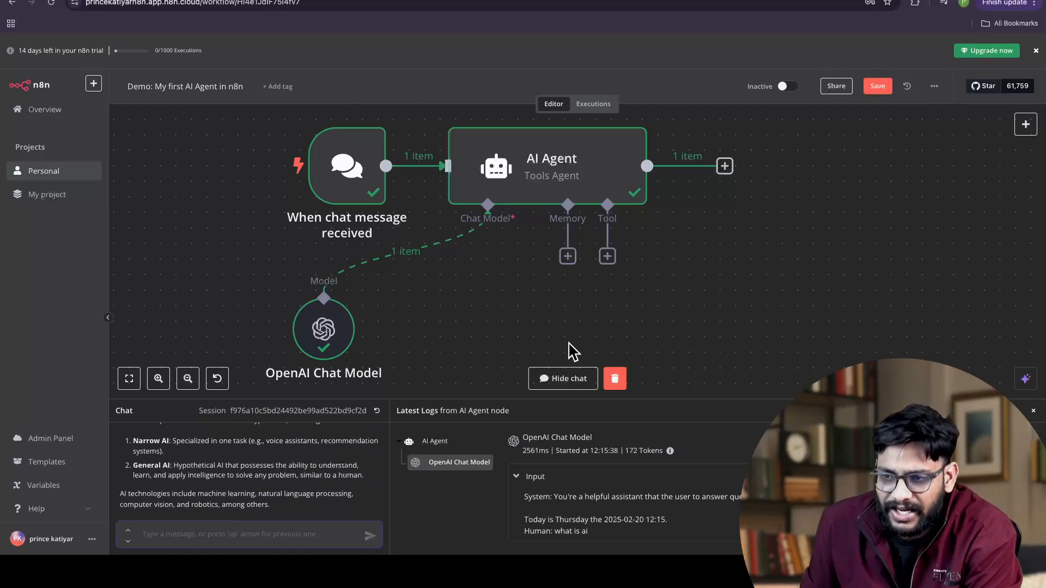
Step: Attach a Window Buffer Memory to the AI Agent with Connected Chat Trigger Node as its Session ID, and return to the canvas
scroll(531, 340, "up", 1)
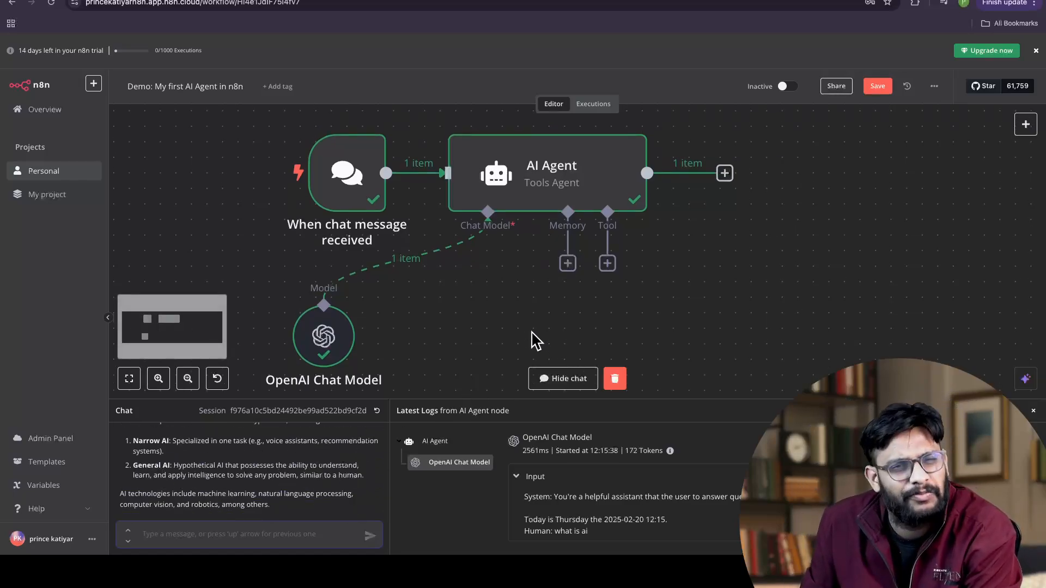
left_click(567, 263)
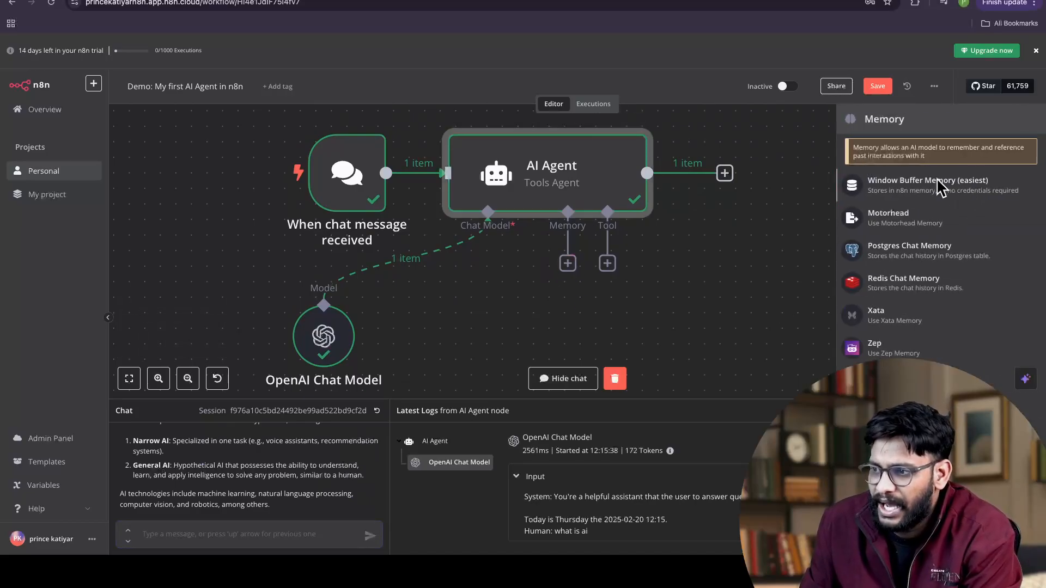
left_click(927, 180)
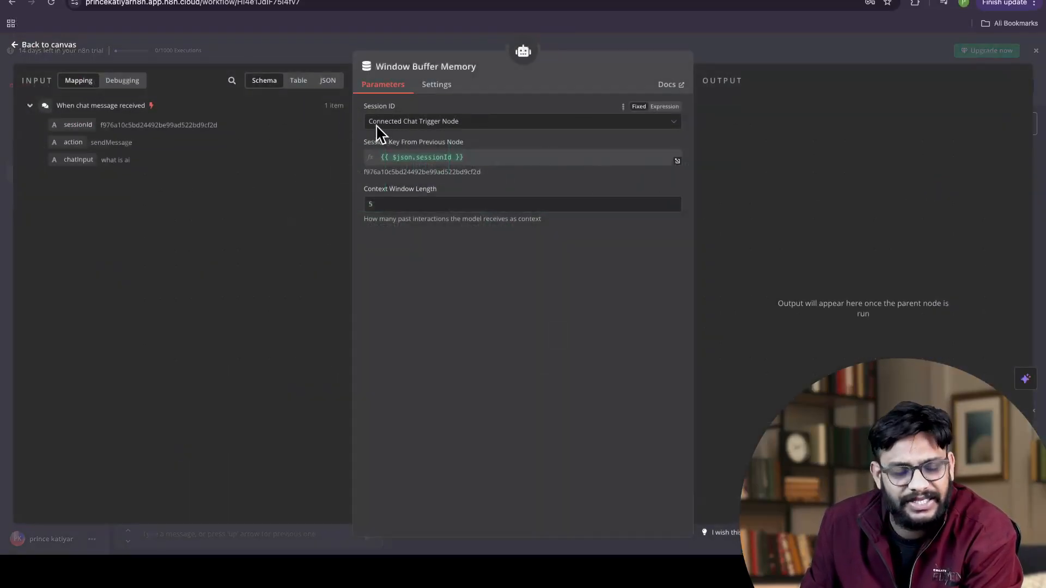
left_click(468, 124)
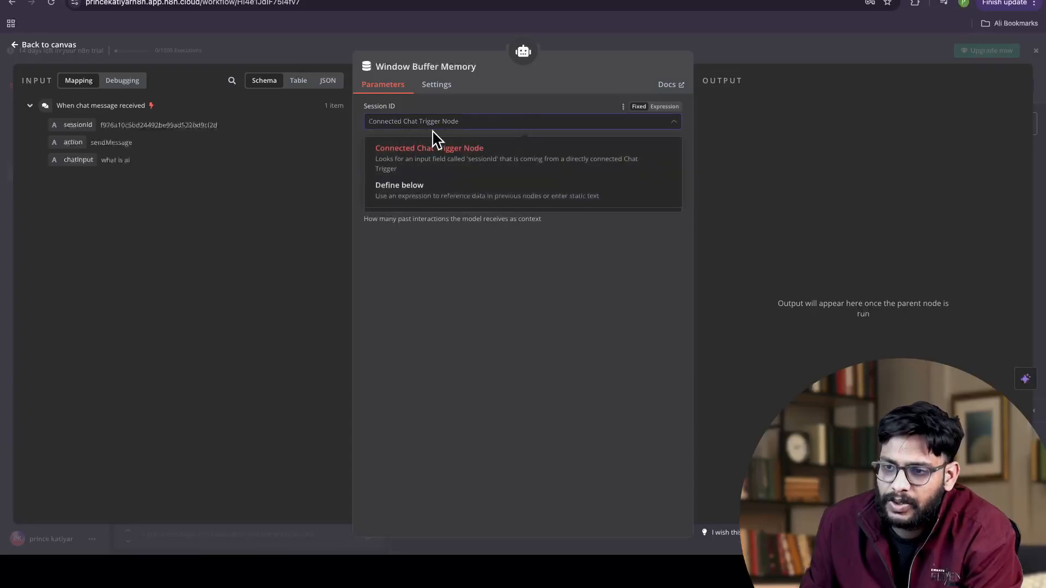
left_click(444, 164)
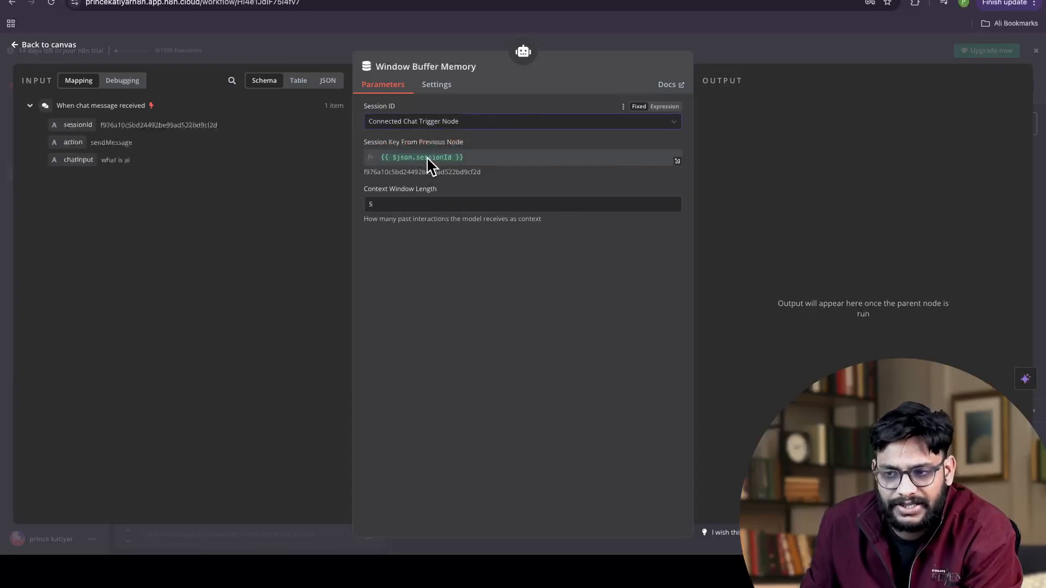
left_click(493, 162)
left_click(381, 207)
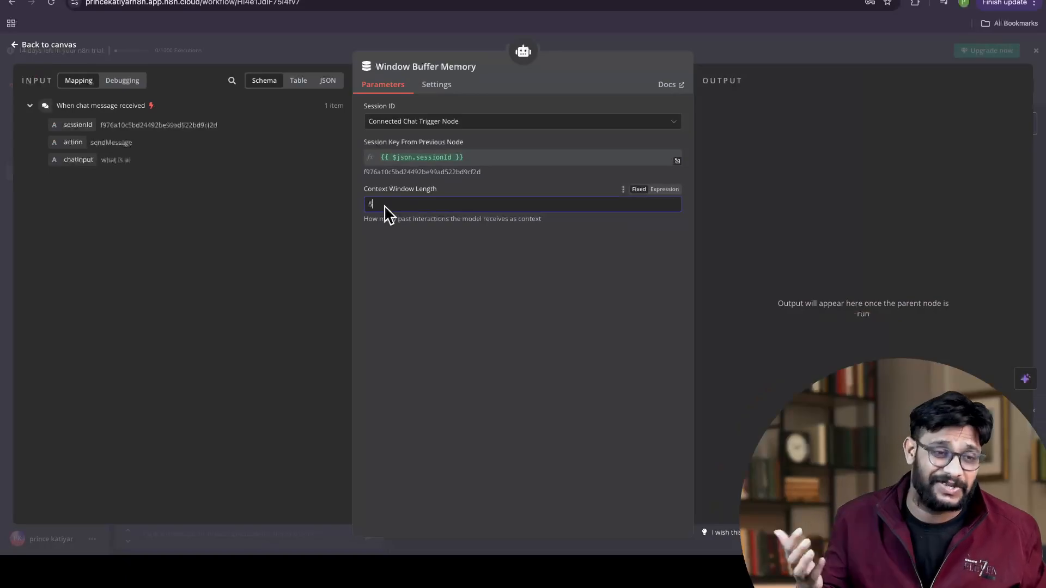
left_click(816, 180)
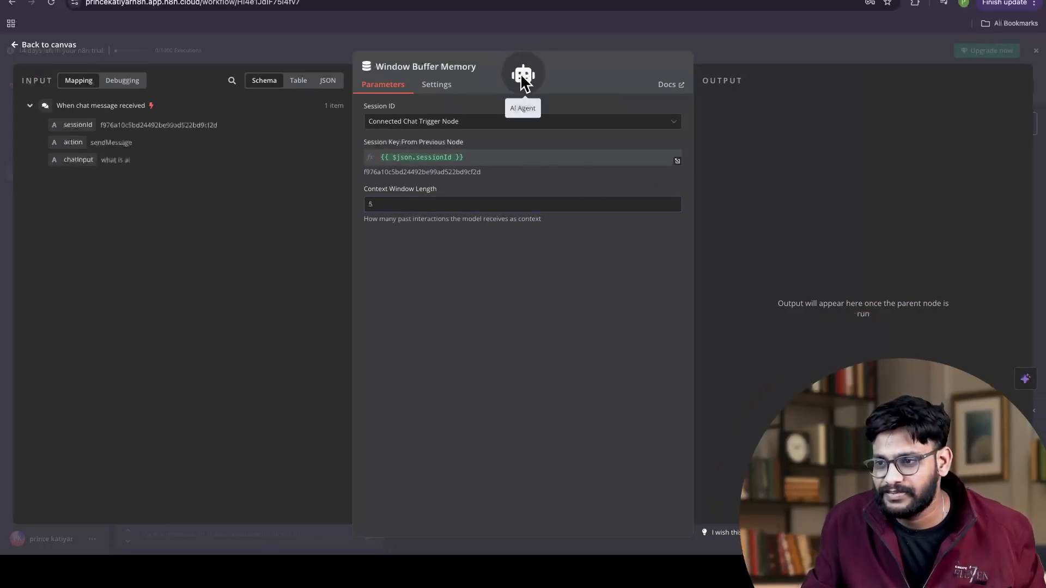
left_click(524, 81)
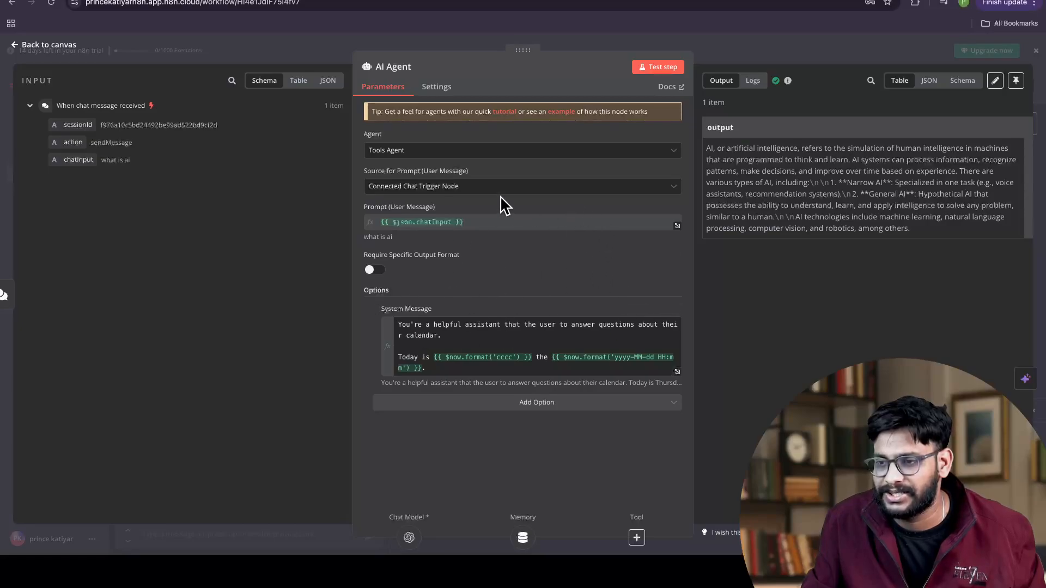
left_click(14, 48)
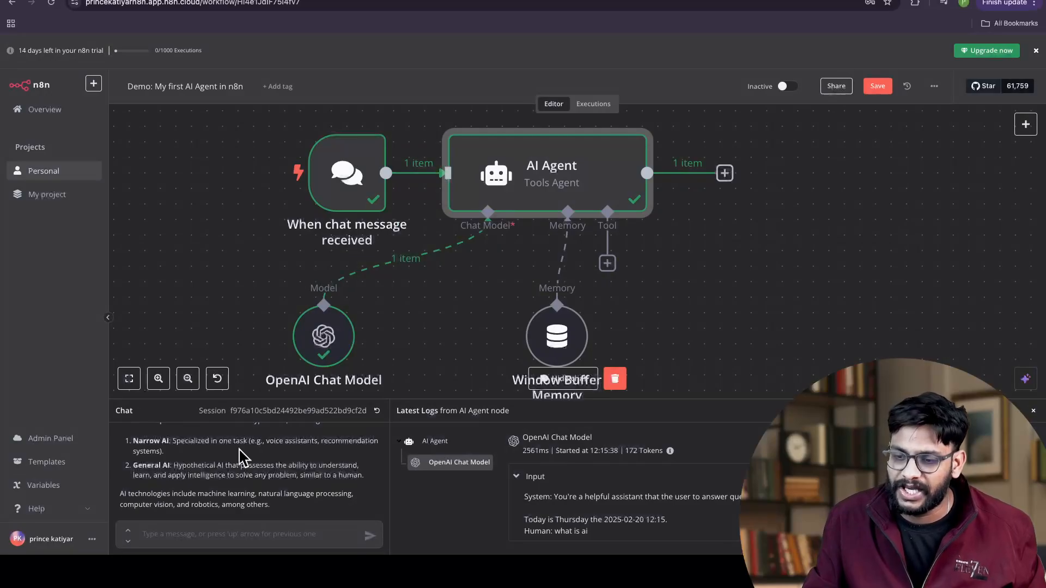
Step: Test the agent's memory by sending "what is the number" in the chat, and highlight its reply
scroll(564, 508, "down", 3)
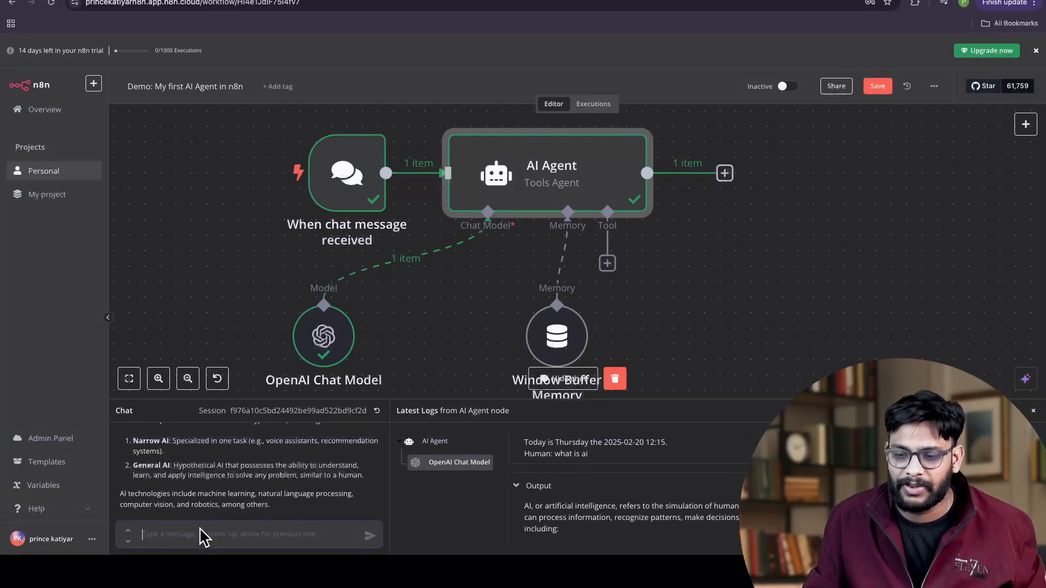
type("wha tis the")
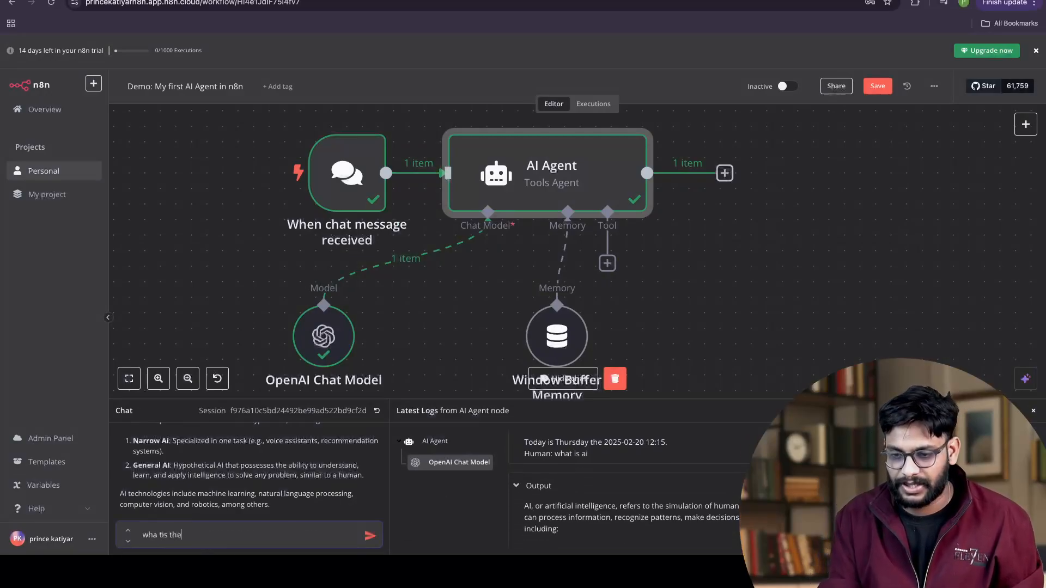
key("BackSpace")
key("BackSpace")
key("BackSpace")
key("BackSpace")
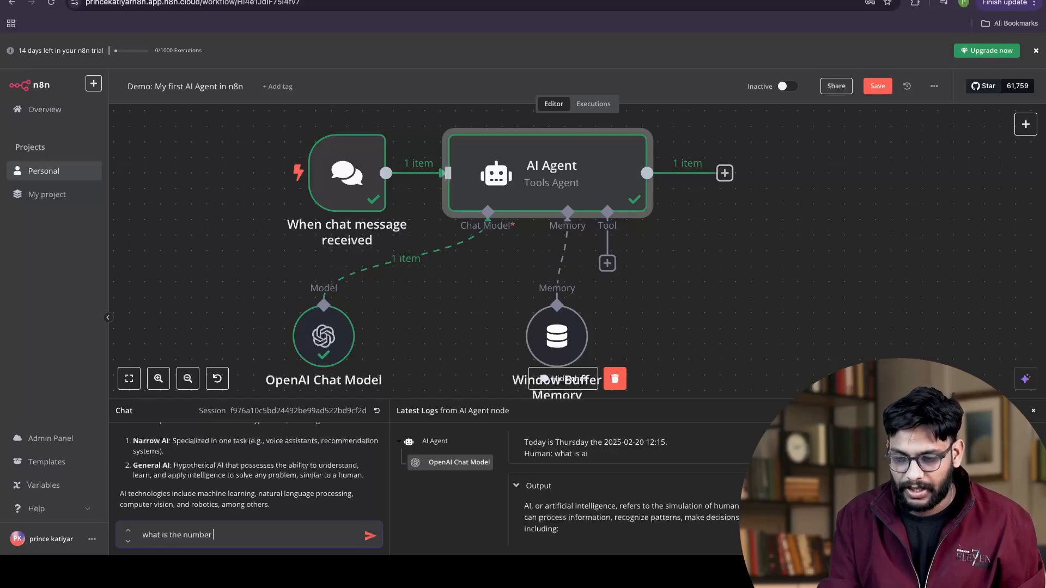
left_click(369, 537)
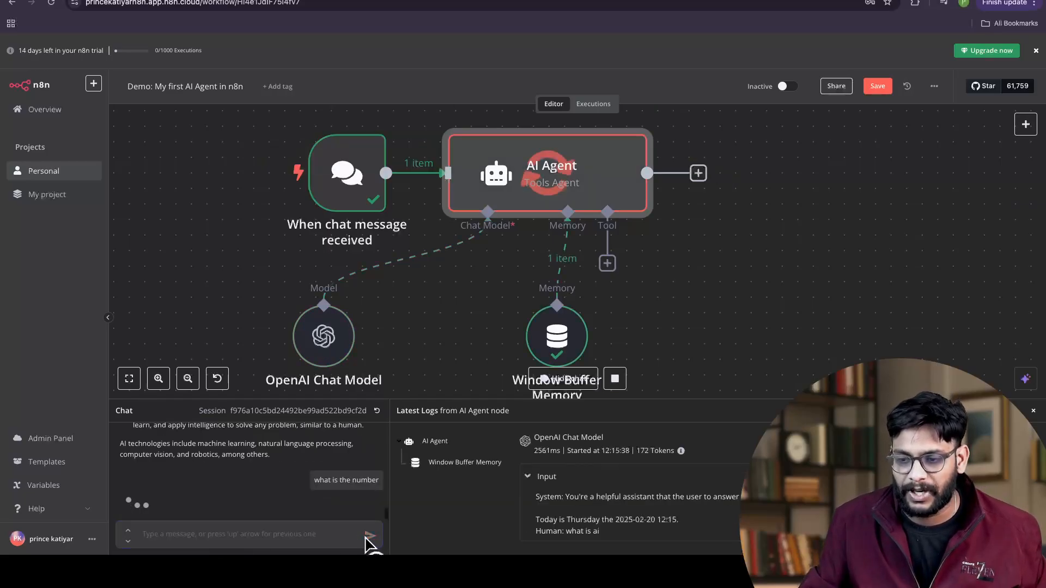
right_click(195, 497)
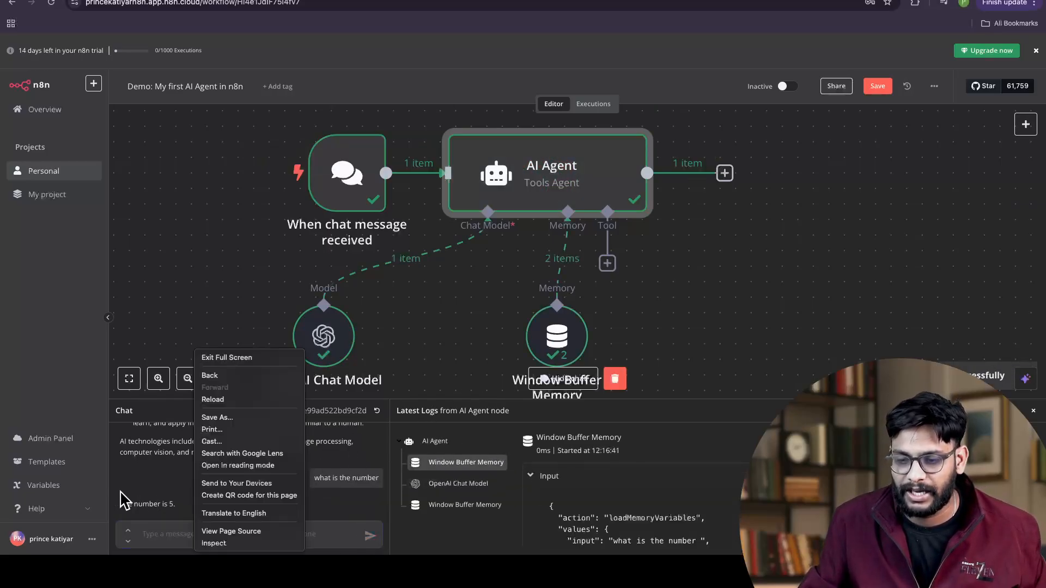
left_click(87, 490)
left_click_drag(175, 505, 141, 504)
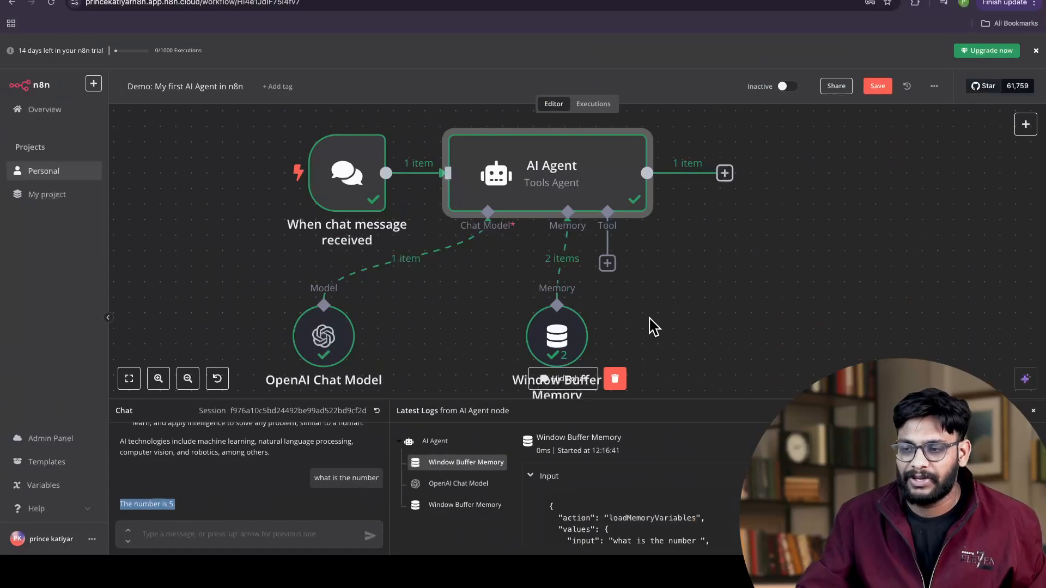
left_click(706, 297)
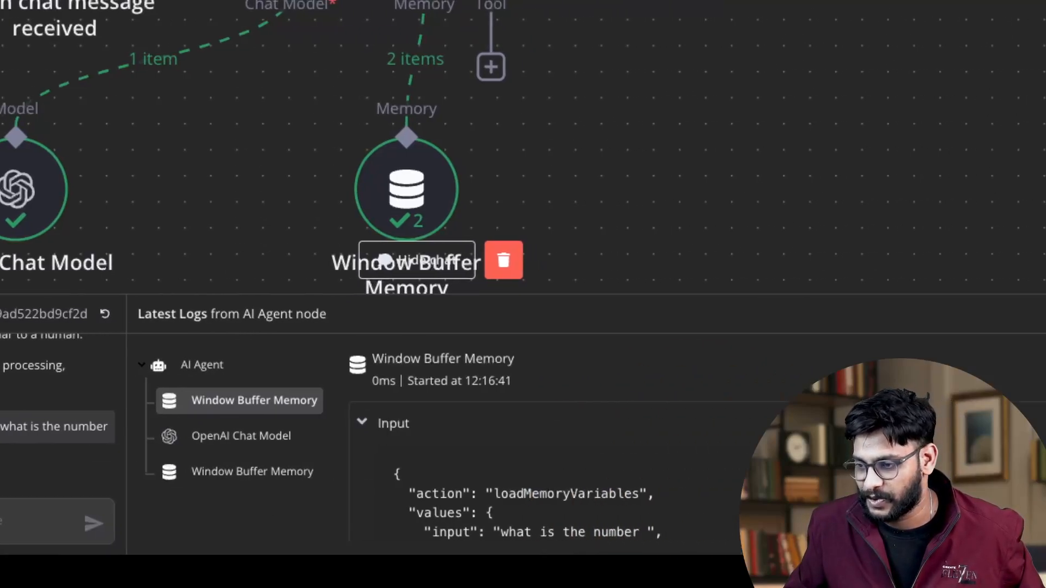
Step: Examine the first Window Buffer Memory log entry's input and the past messages in its output
scroll(545, 444, "down", 5)
scroll(544, 444, "up", 4)
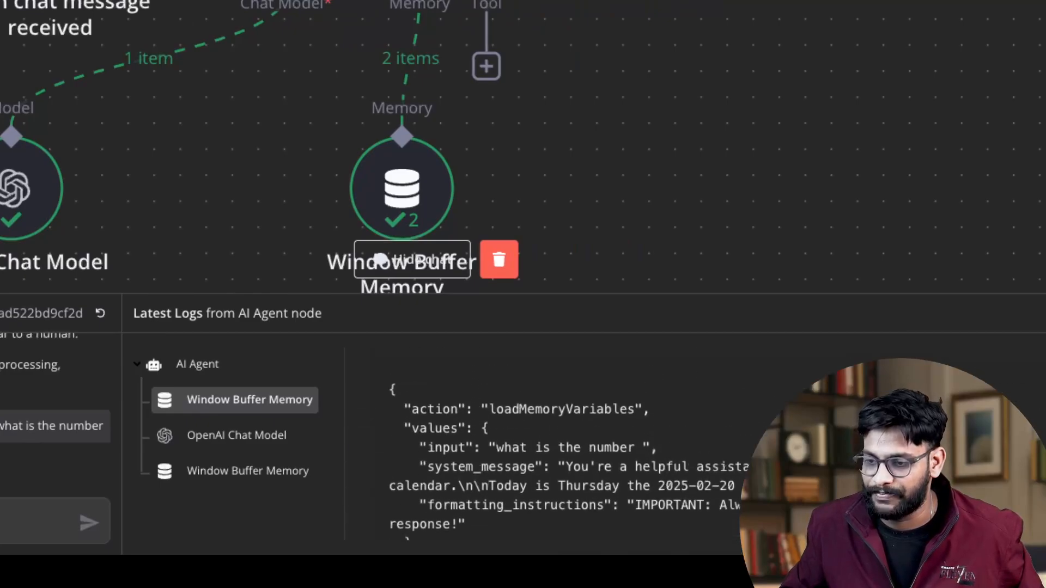
scroll(550, 412, "down", 2)
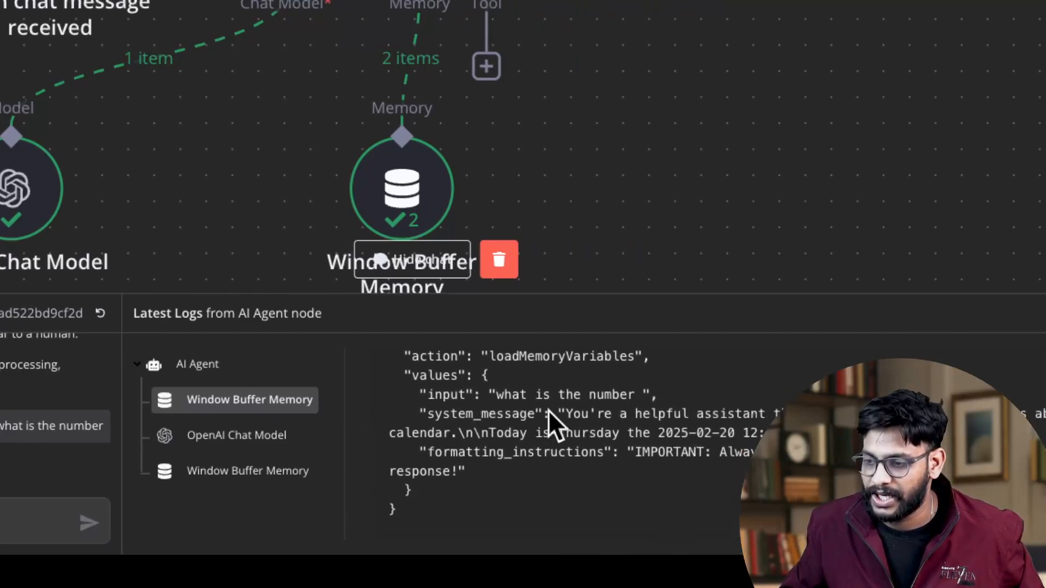
scroll(578, 430, "down", 6)
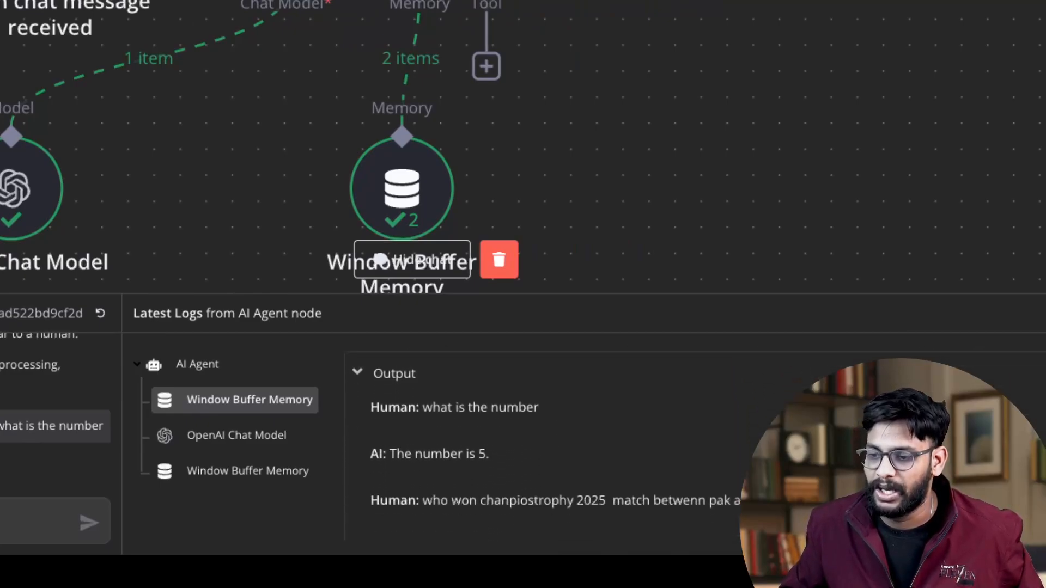
left_click_drag(478, 414, 430, 415)
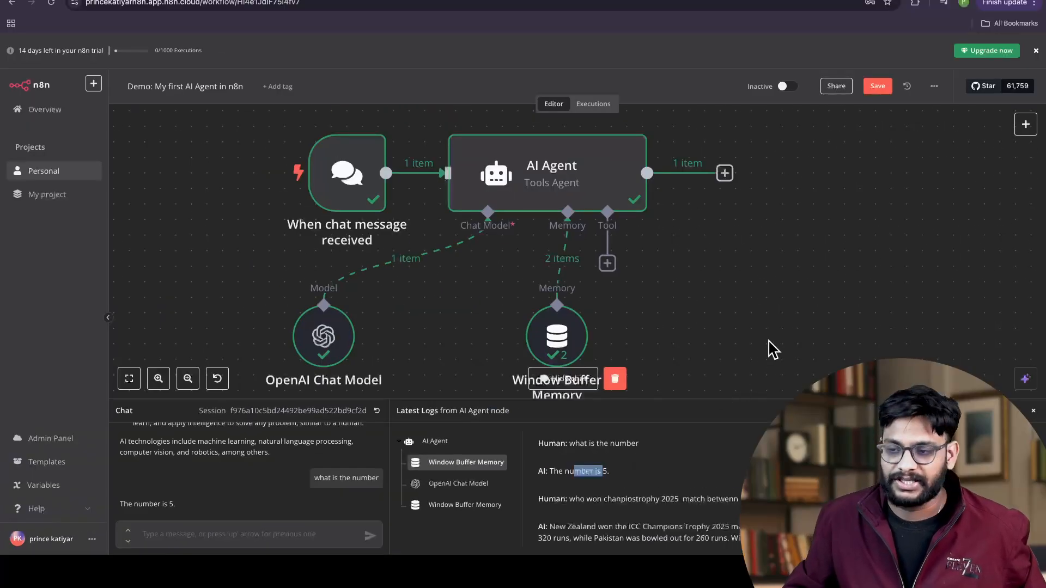
Step: Open the choice of nodes for the AI Agent's Tool connector and look through the available tools
scroll(659, 213, "down", 1)
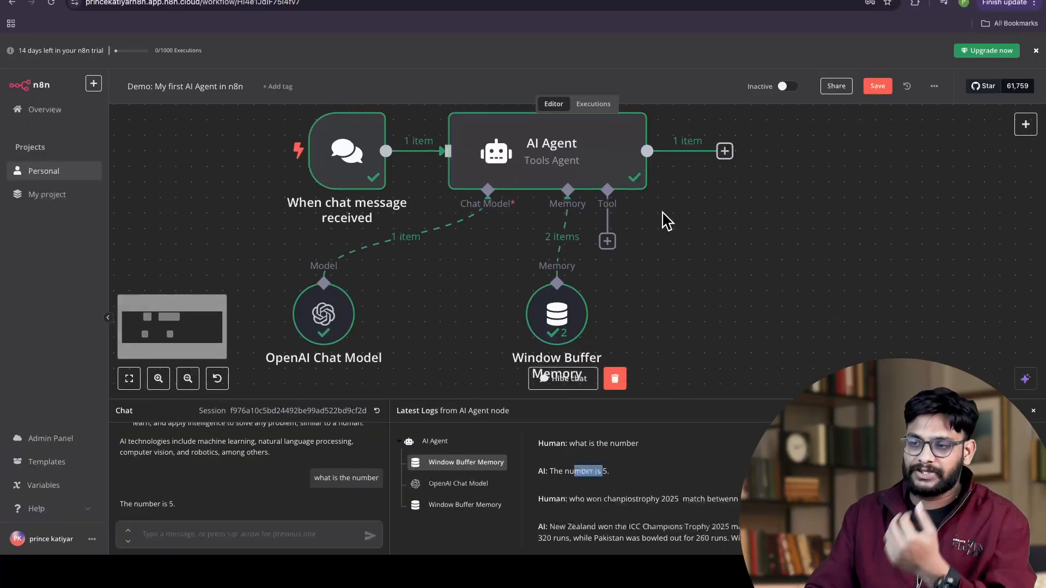
left_click(607, 241)
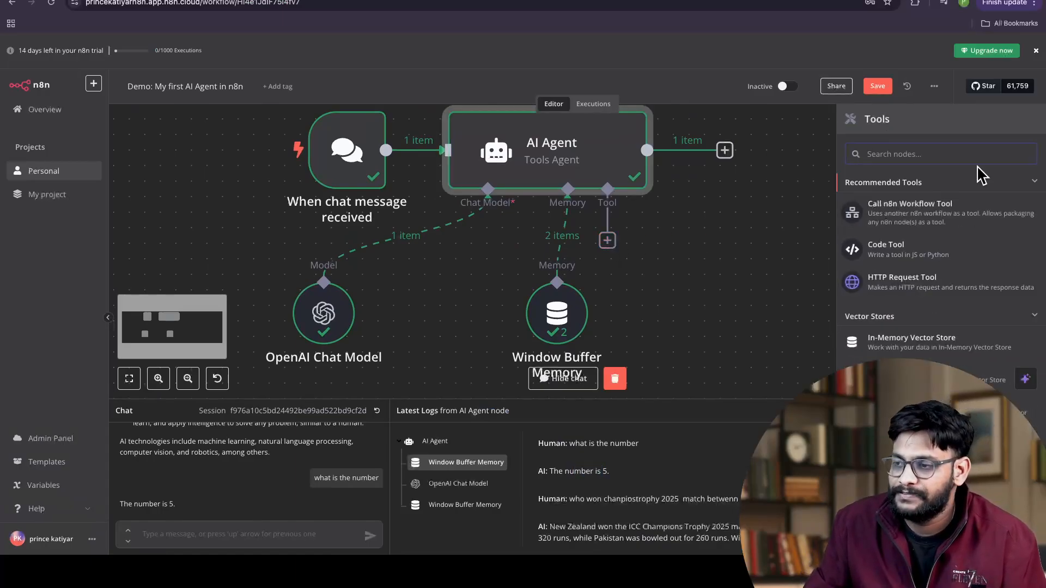
scroll(953, 333, "down", 5)
scroll(894, 351, "up", 5)
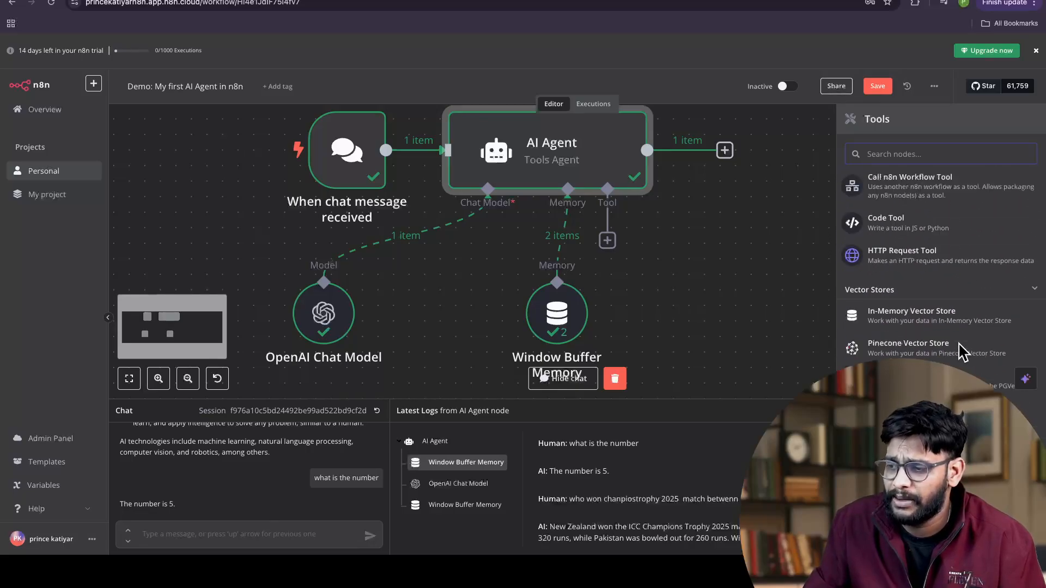
type("serf")
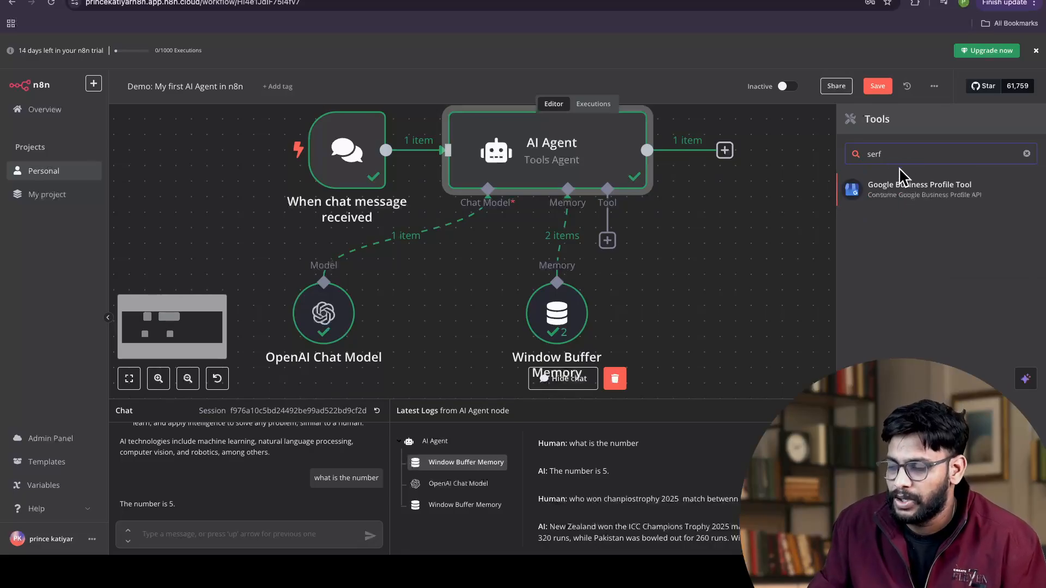
key("BackSpace")
key("BackSpace")
key("BackSpace")
key("BackSpace")
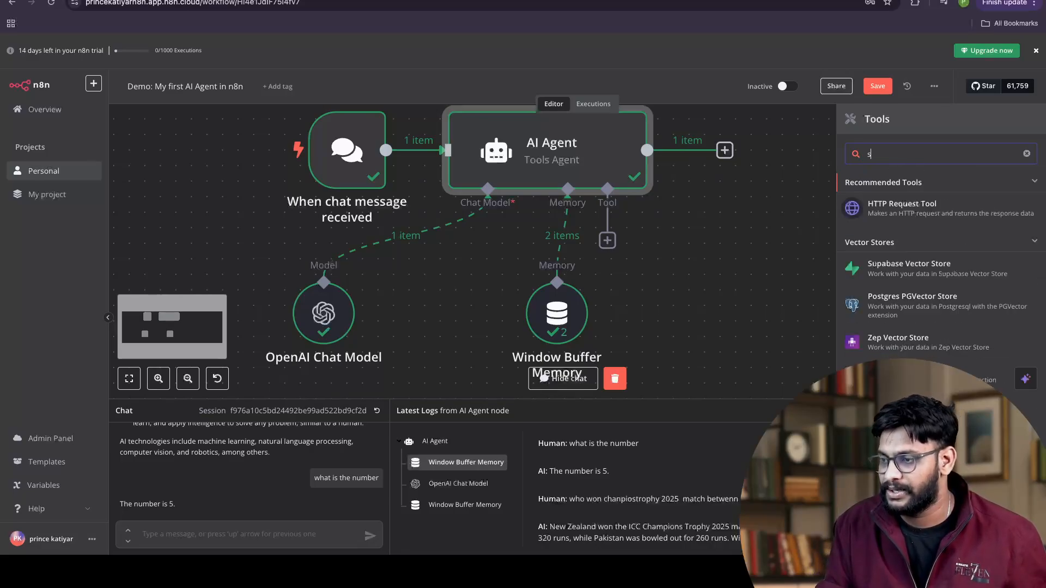
Step: Search the tools for "searc" and attach SerpApi (Google Search) to the AI Agent, using the existing SerpAPI account credential
type("sea")
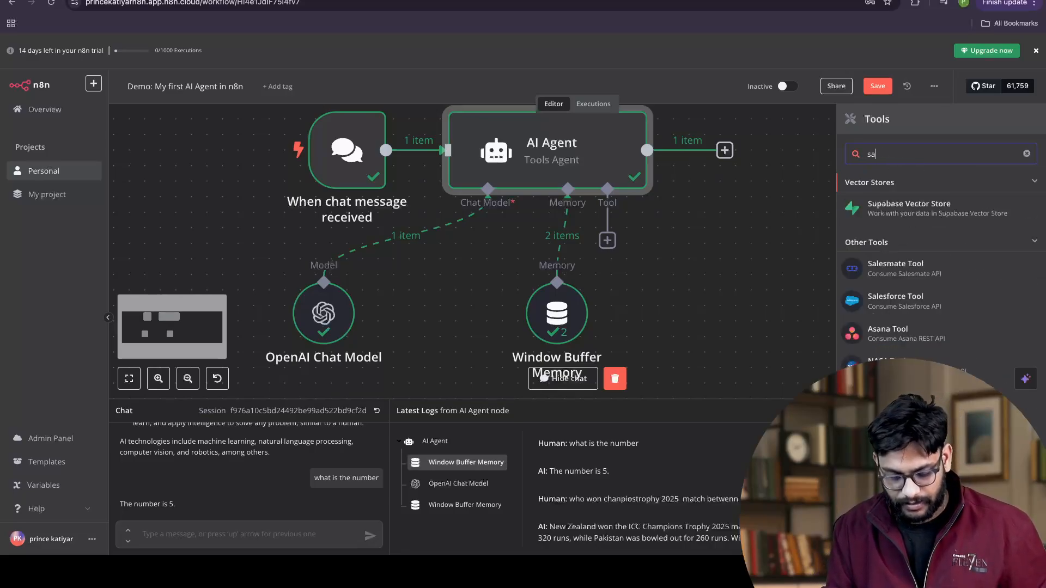
type("rc")
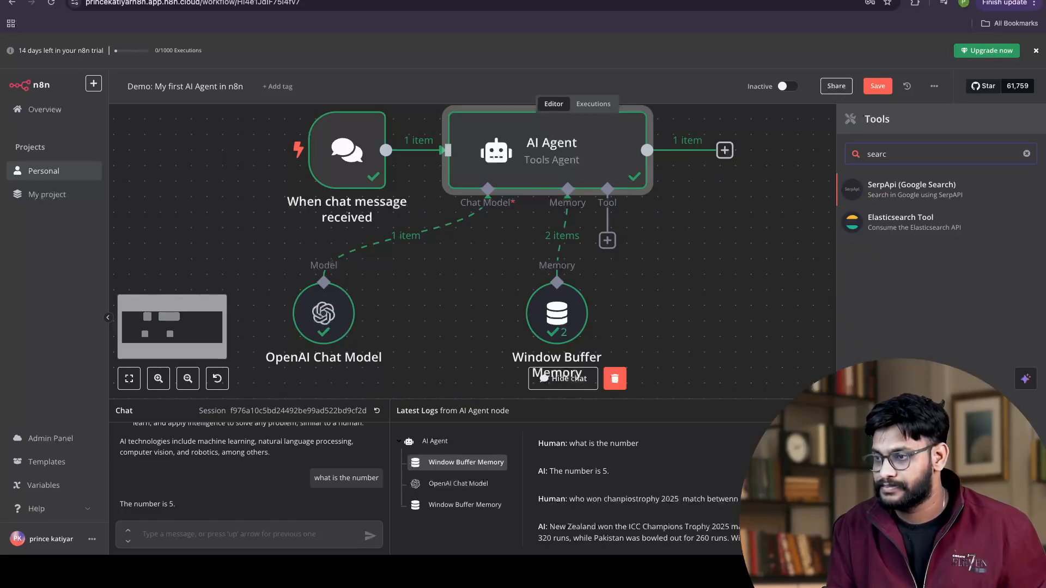
left_click(915, 190)
left_click(520, 117)
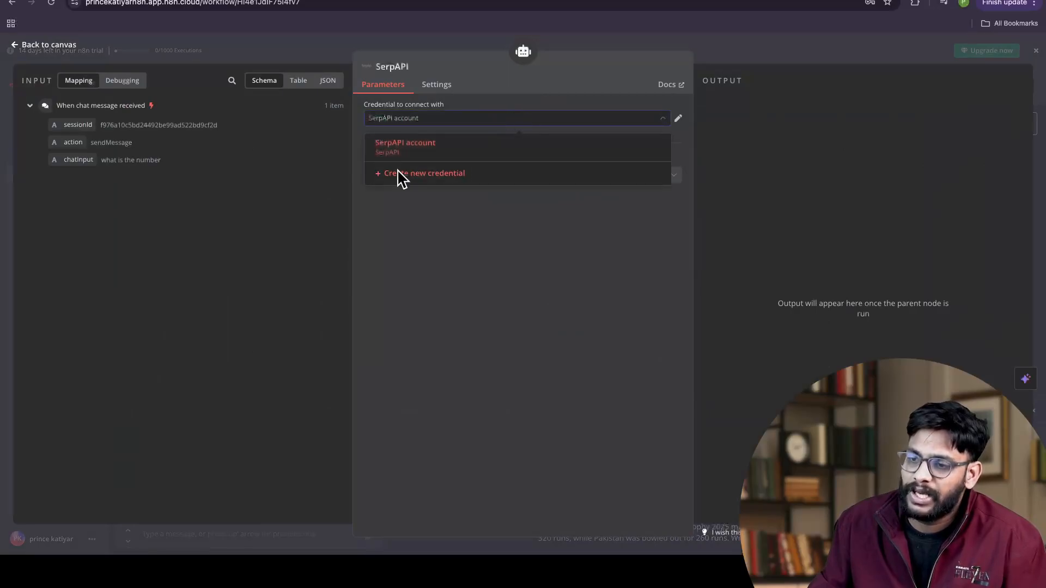
left_click(447, 142)
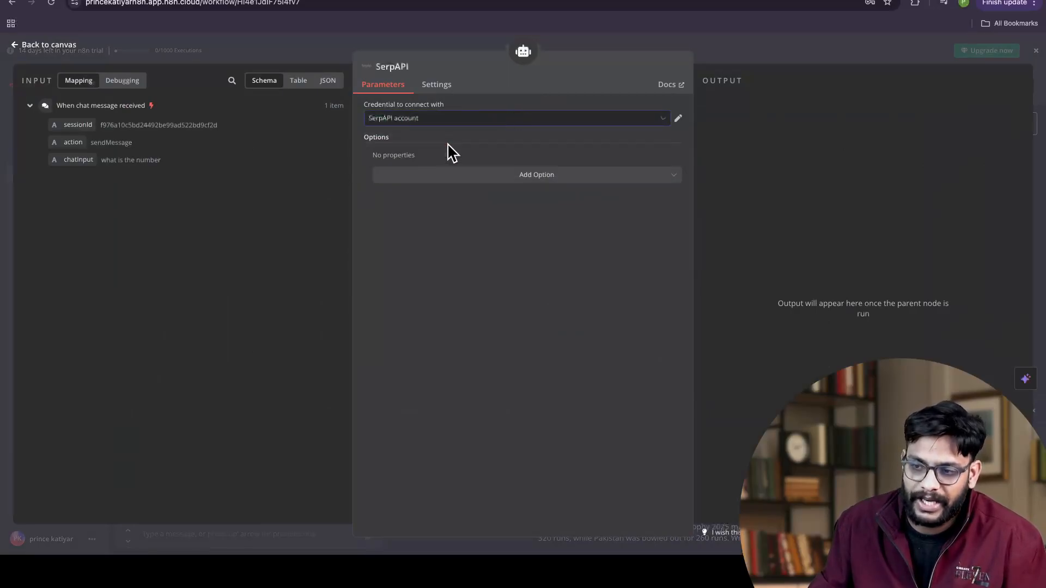
Step: Open the form for creating a new SerpAPI credential
left_click(462, 119)
left_click(438, 175)
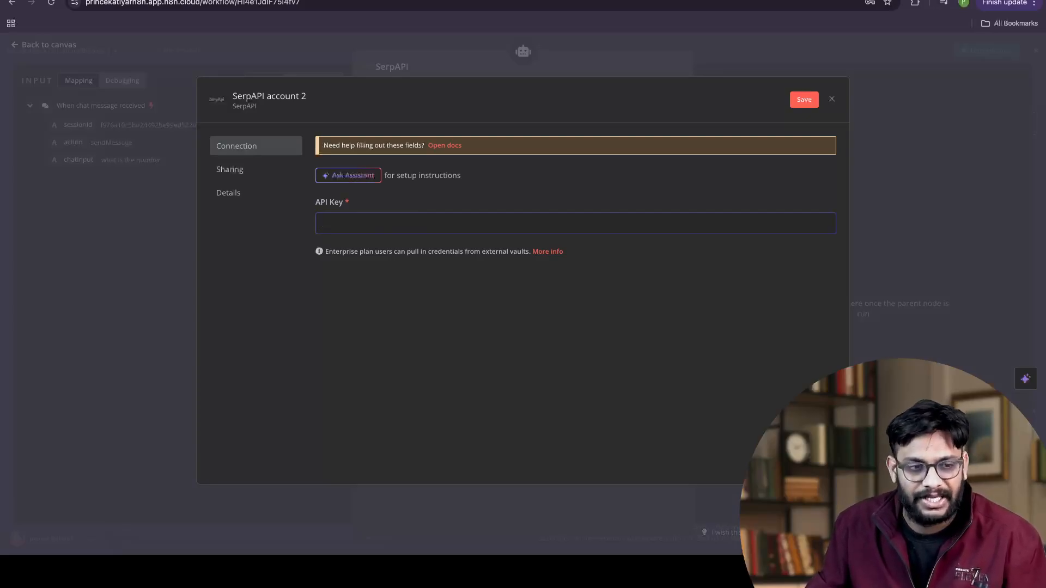
Step: Switch to the SerpApi site in the other browser window, and view the account dashboard and the Google Search API homepage heading
key("super+Tab")
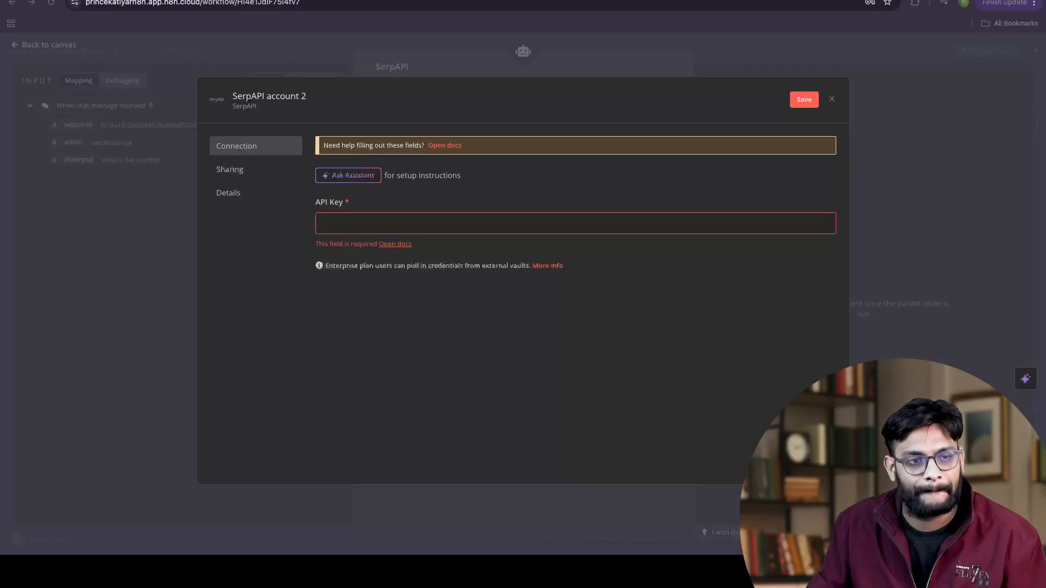
key("ctrl+Left")
key("ctrl+Left")
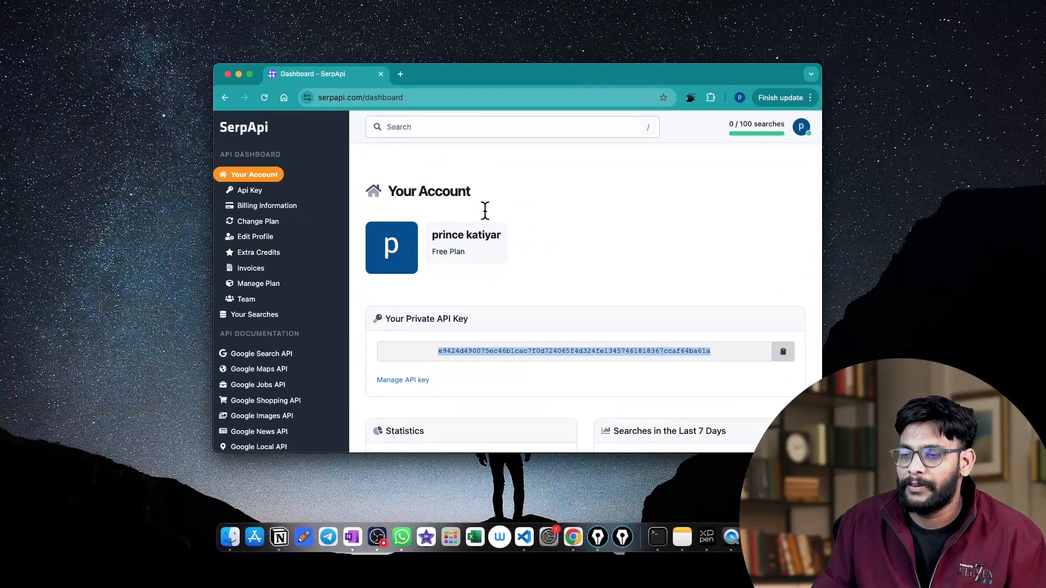
scroll(485, 208, "down", 5)
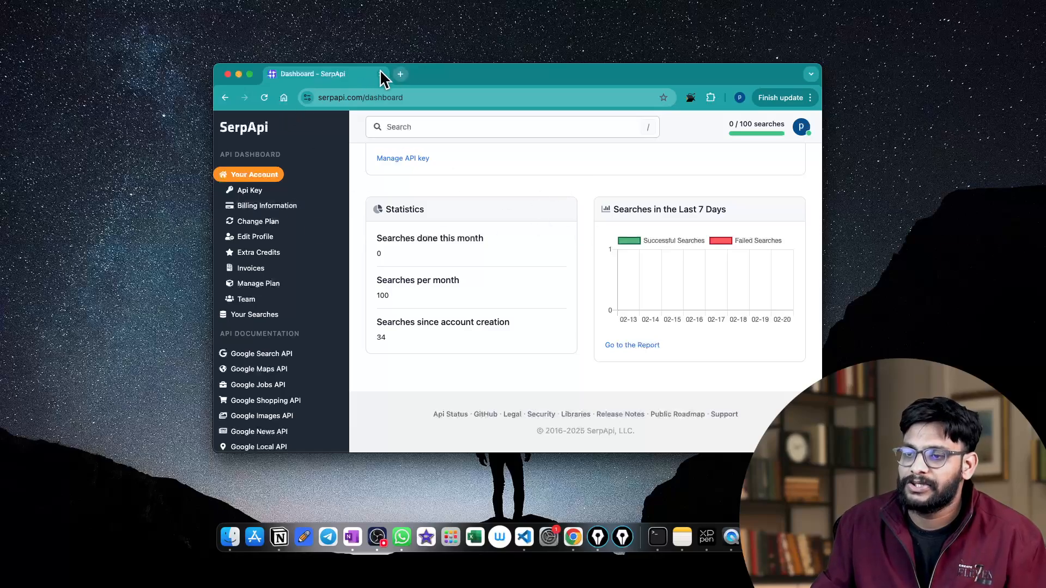
left_click(224, 98)
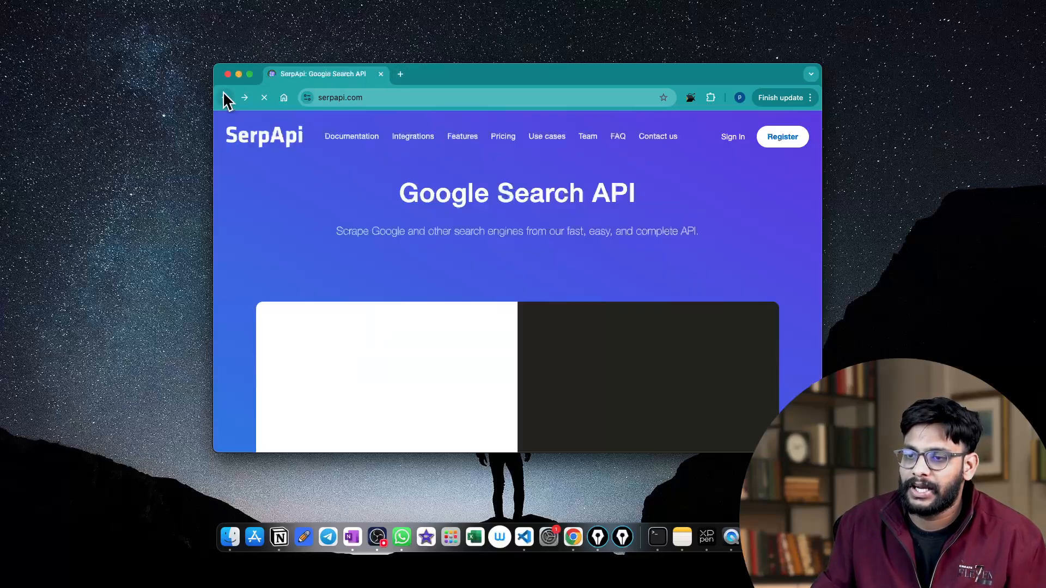
left_click_drag(627, 188, 403, 183)
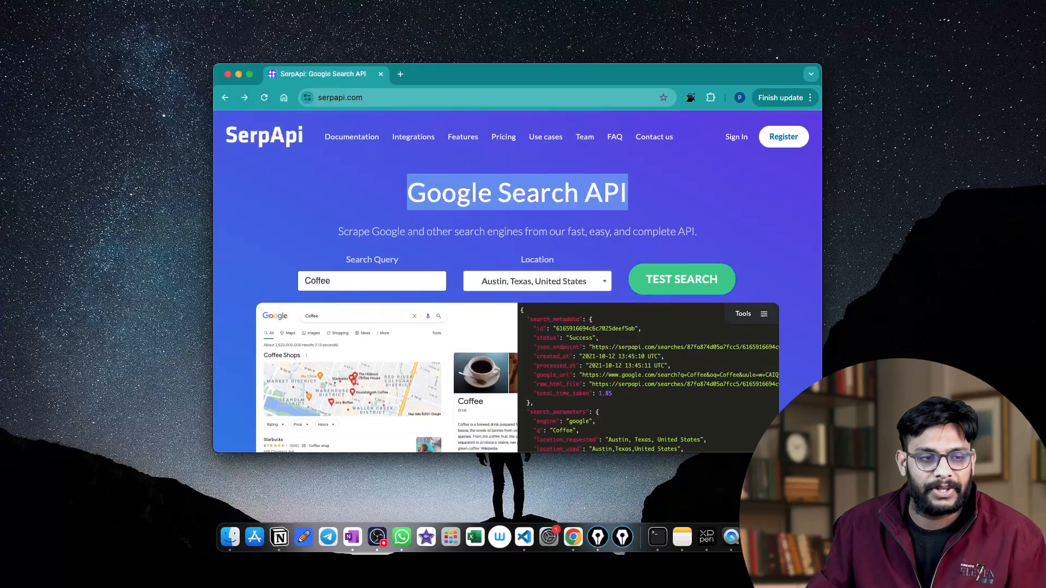
Step: Switch back to n8n and discard the new credential form, keeping SerpAPI account as the tool's credential
key("ctrl+Right")
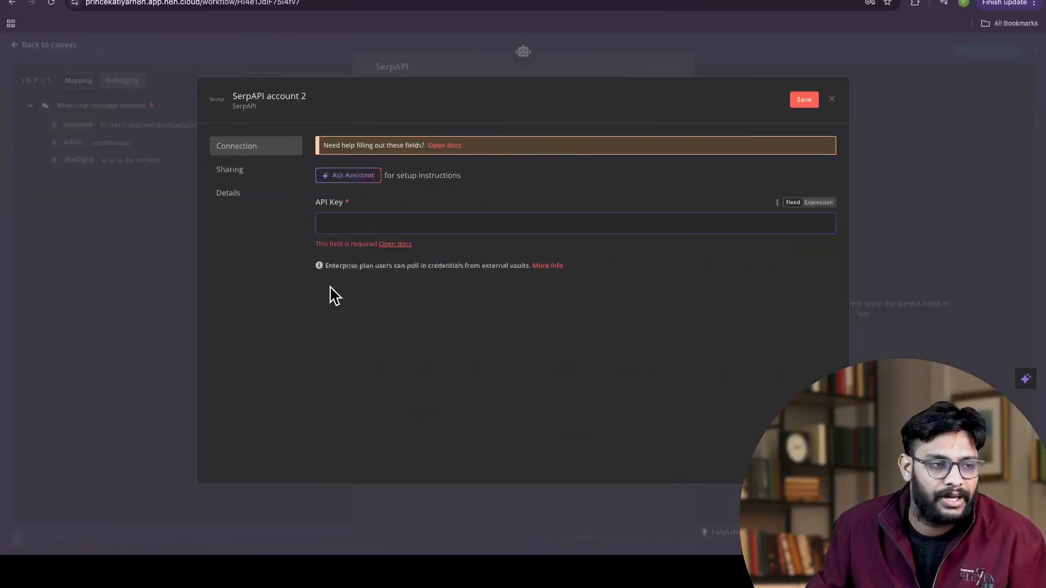
left_click(687, 278)
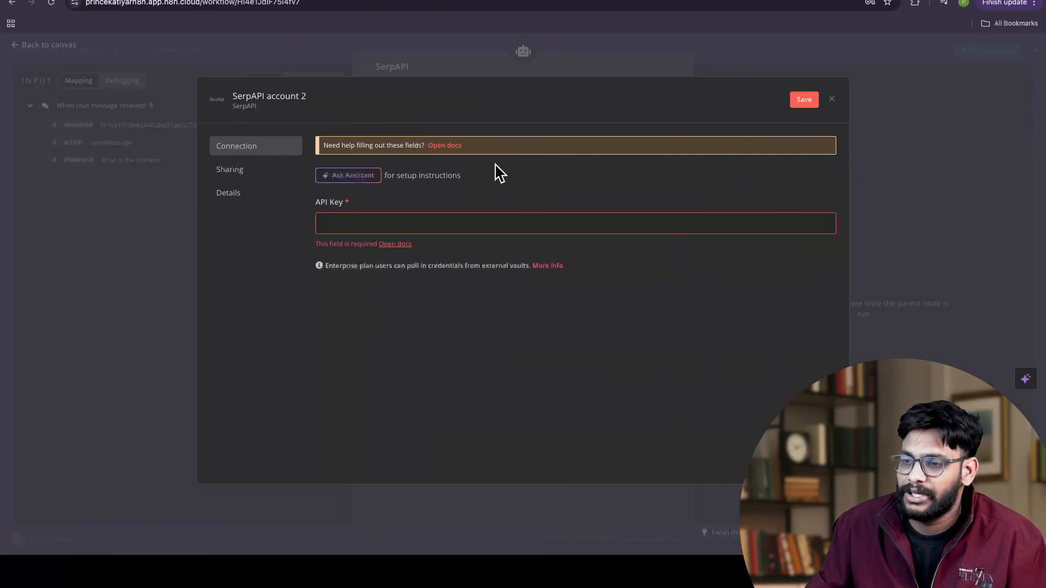
left_click(834, 100)
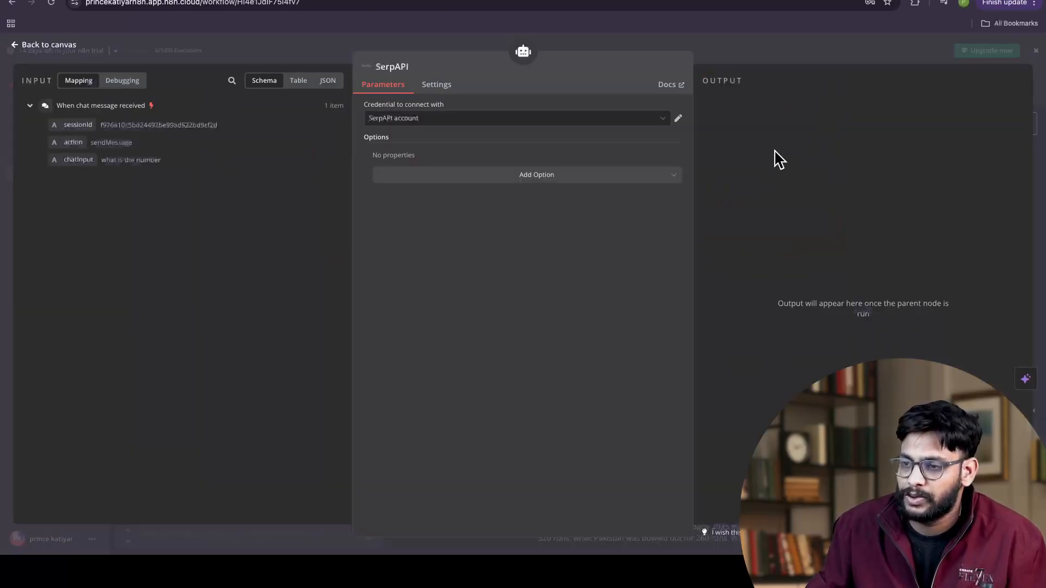
left_click(472, 117)
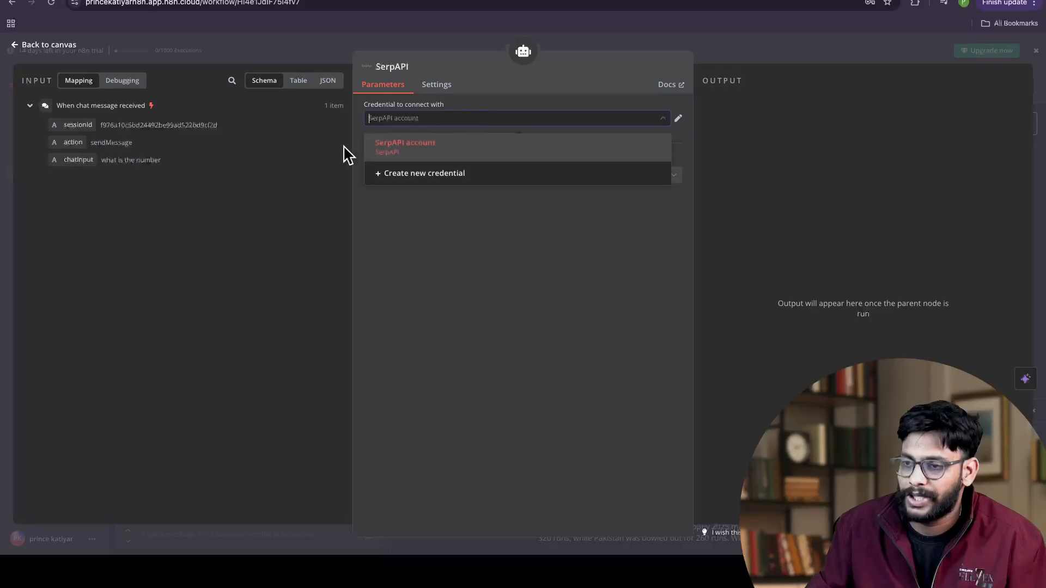
left_click(422, 162)
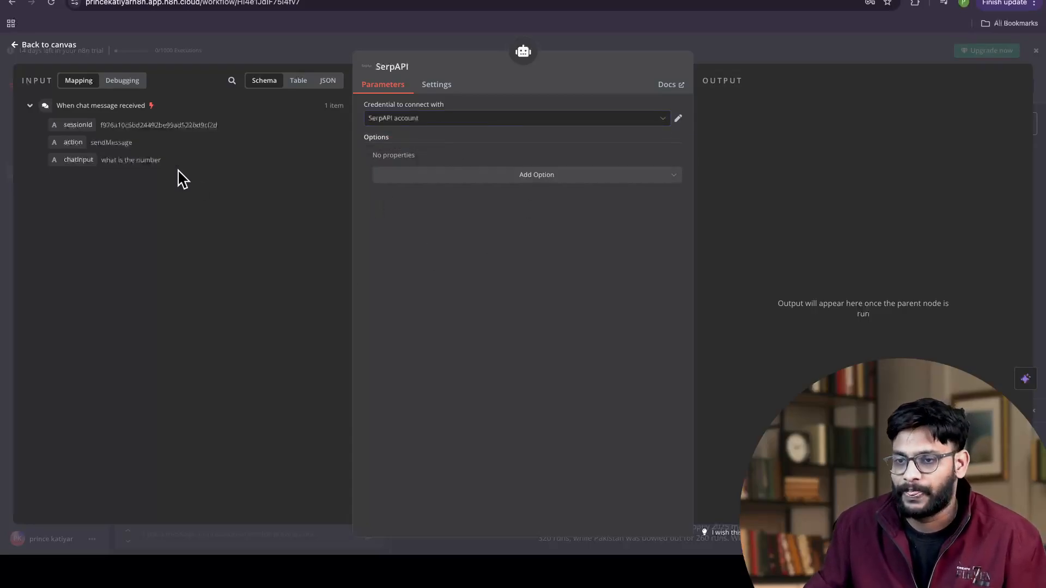
Step: Return to the canvas and send "what is the today mathch in champions trophy 2025" and "what is laest model in AI" in the chat
left_click(24, 47)
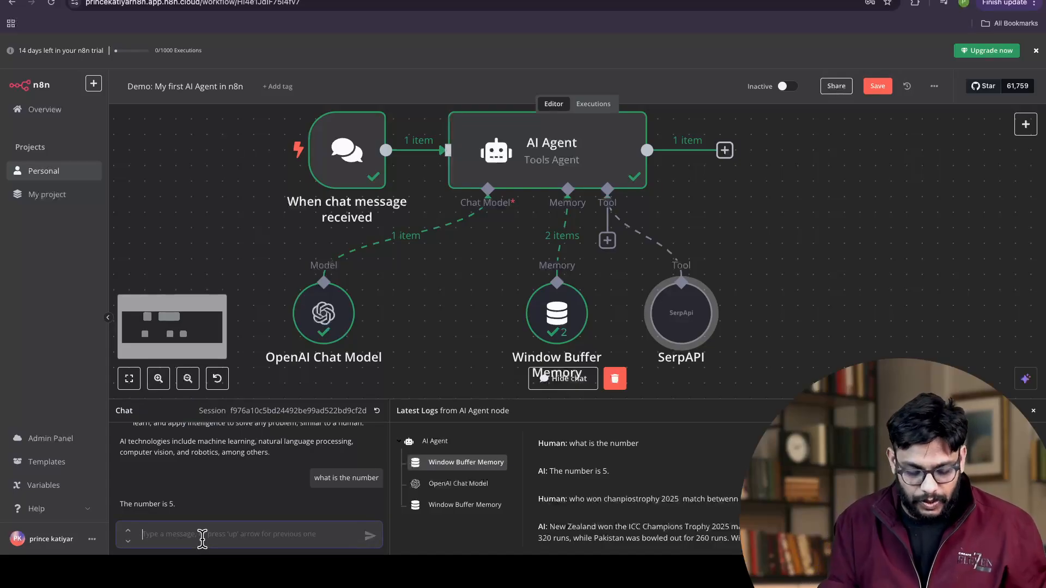
type("what is the today mathch in champions trophy 2025")
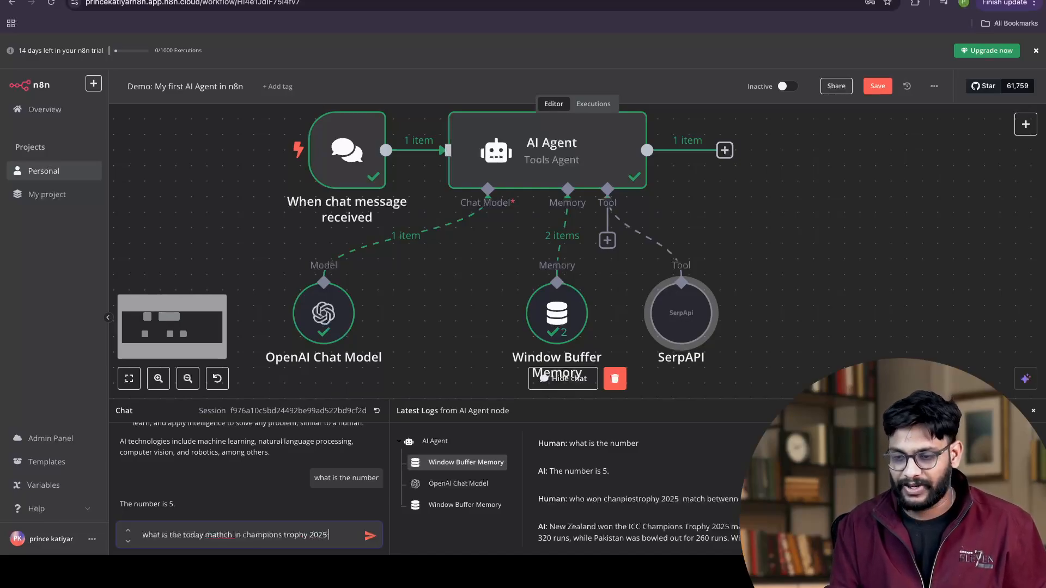
key("Return")
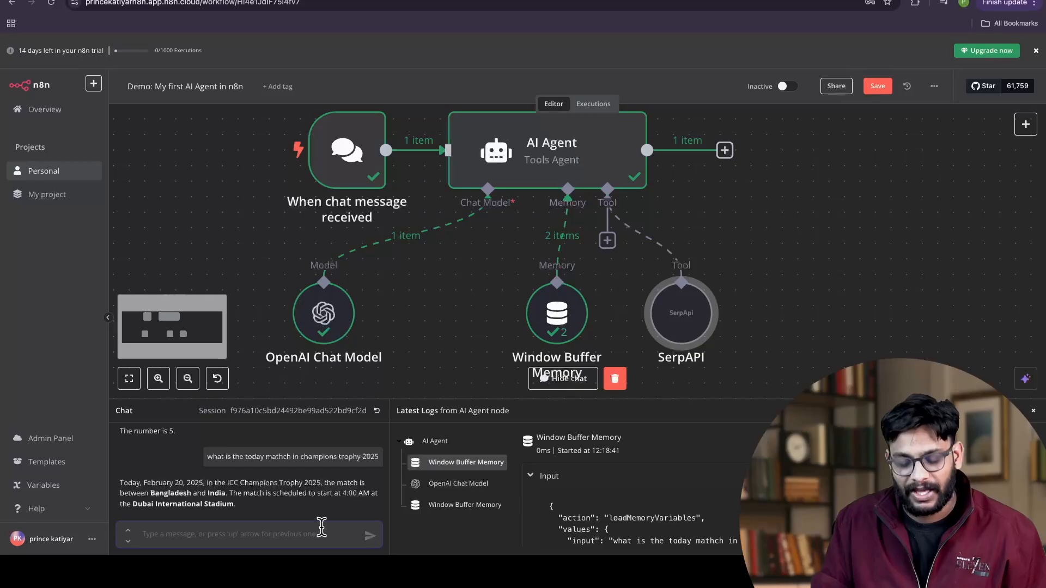
type("wha t")
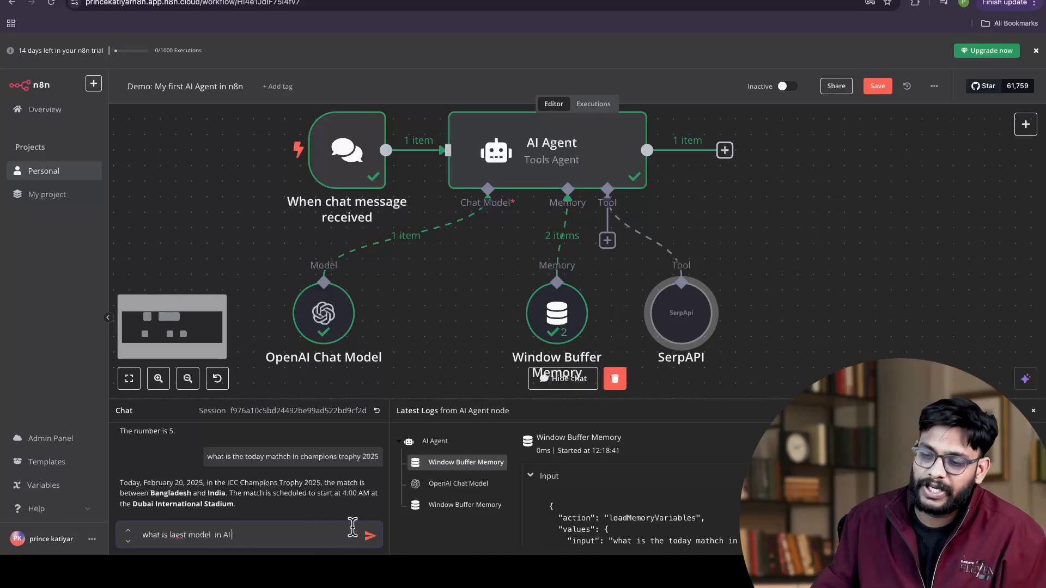
left_click(369, 536)
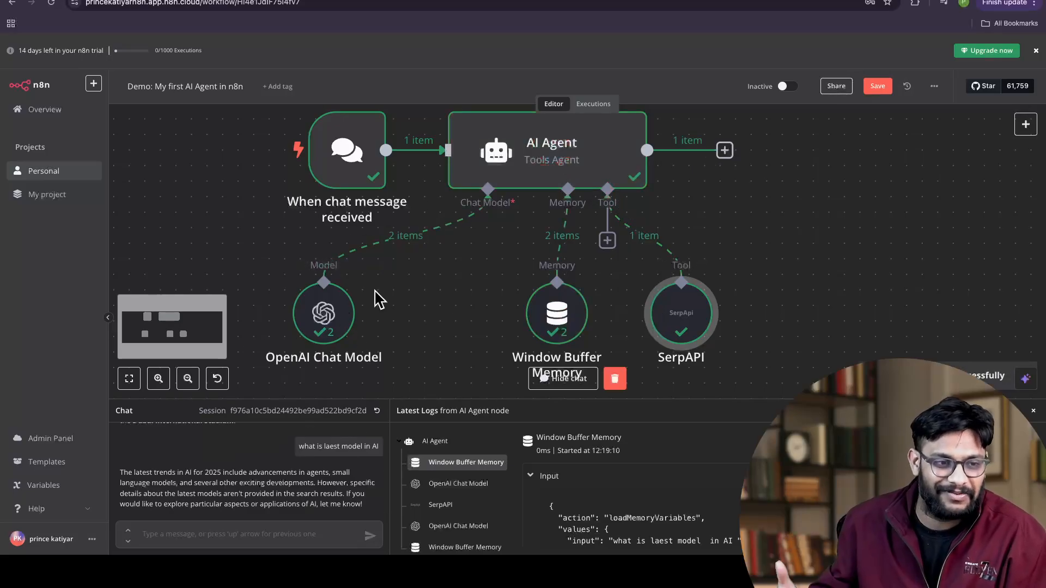
Step: Examine the Window Buffer Memory log's input and the agent's chat reply about AI models, highlighting key passages
scroll(735, 528, "down", 1)
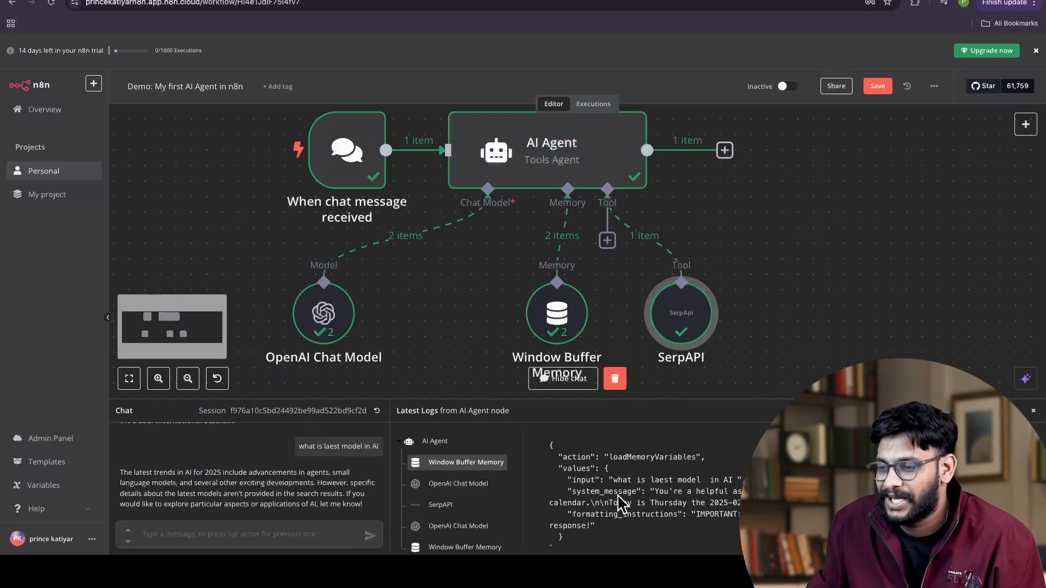
left_click_drag(614, 480, 743, 480)
scroll(708, 504, "down", 1)
left_click_drag(607, 497, 586, 484)
left_click(136, 471)
left_click_drag(135, 471, 301, 472)
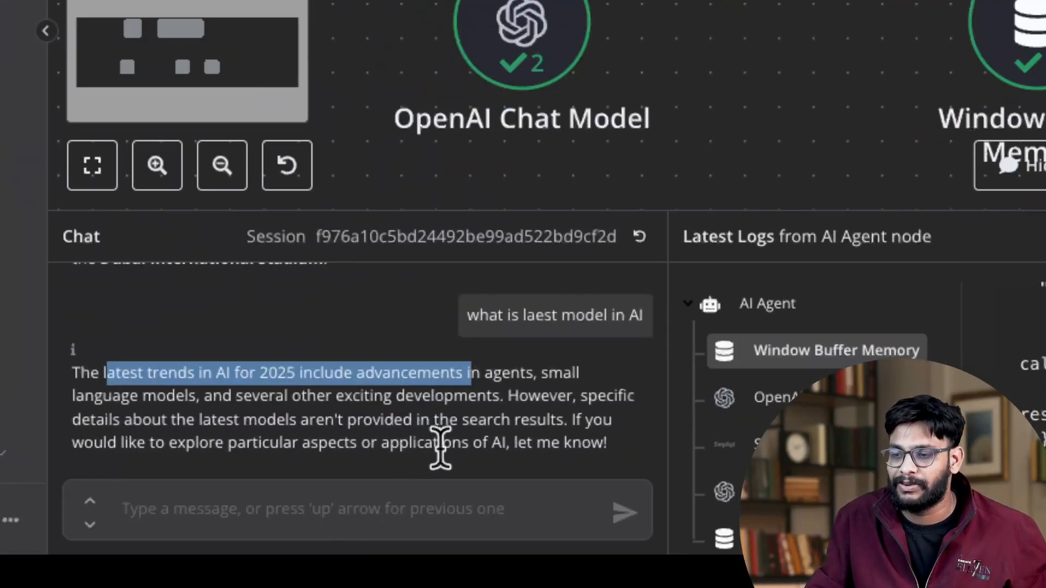
left_click(465, 467)
left_click_drag(77, 396, 597, 397)
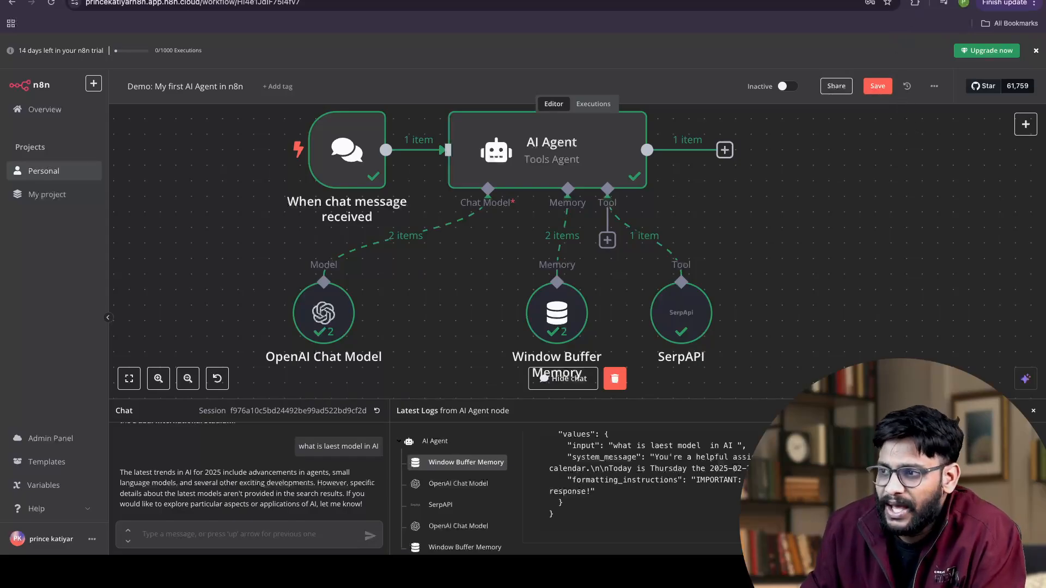
Step: Switch to the n8n workflow templates page and look over its heading, categories and newcomer templates
left_click(896, 0)
left_click_drag(155, 120, 242, 131)
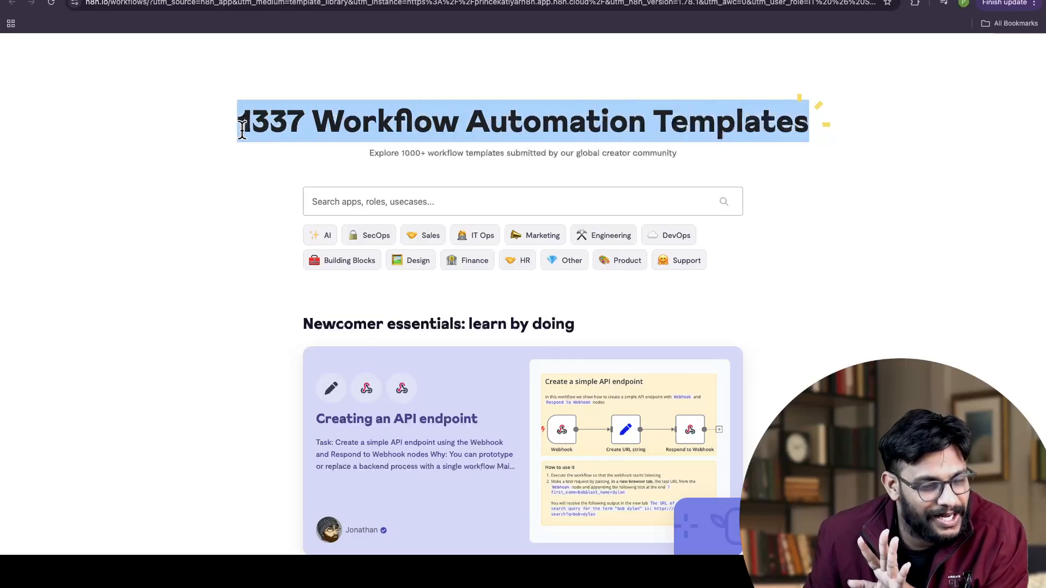
left_click(262, 145)
scroll(261, 145, "down", 3)
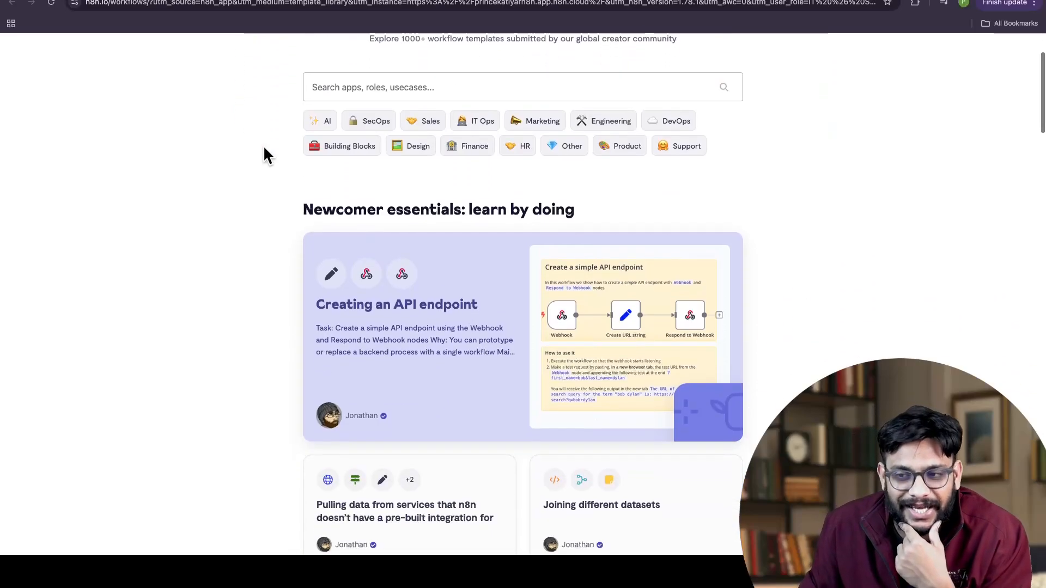
scroll(484, 136, "up", 2)
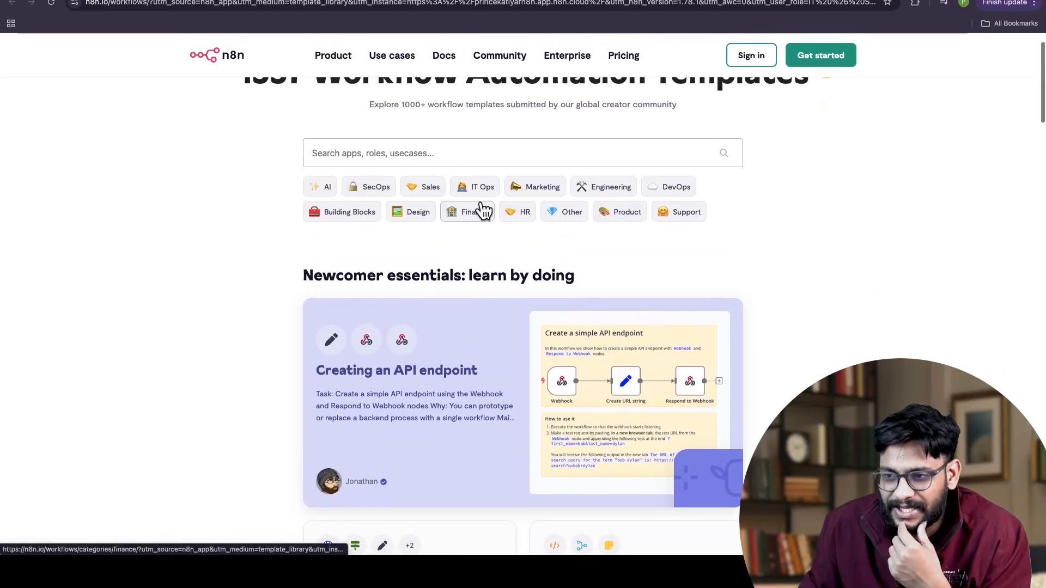
Step: Browse the HR templates and explore the preview of "AI Automated HR Workflow for CV Analysis and Candidate Evaluation"
left_click(512, 218)
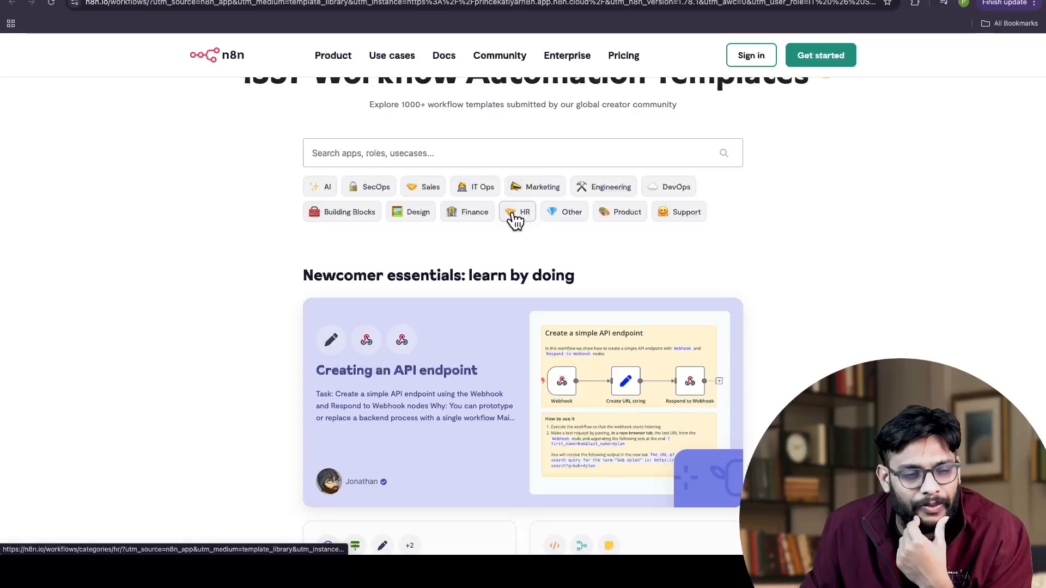
scroll(501, 260, "down", 4)
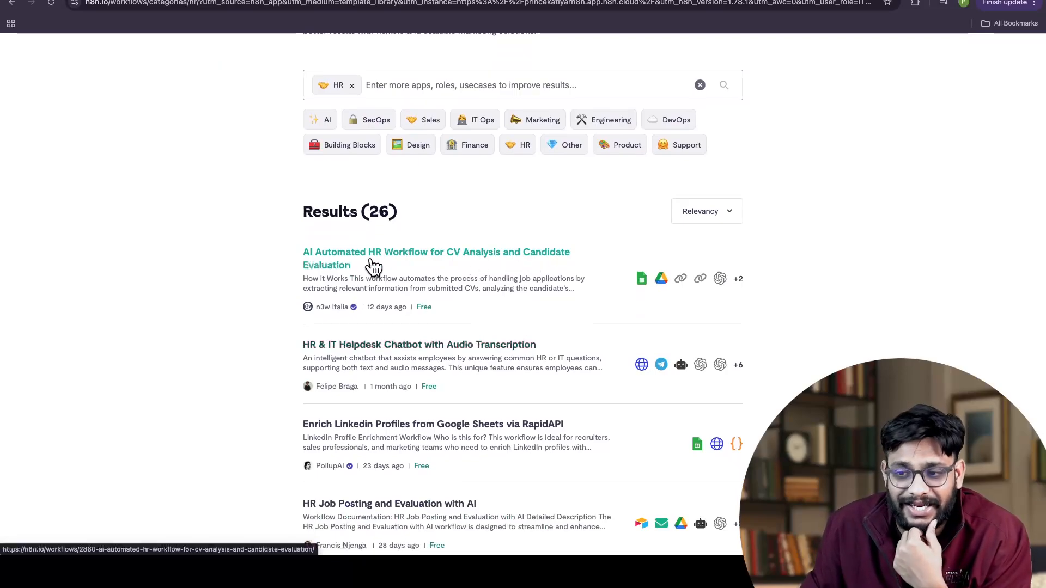
left_click(345, 260)
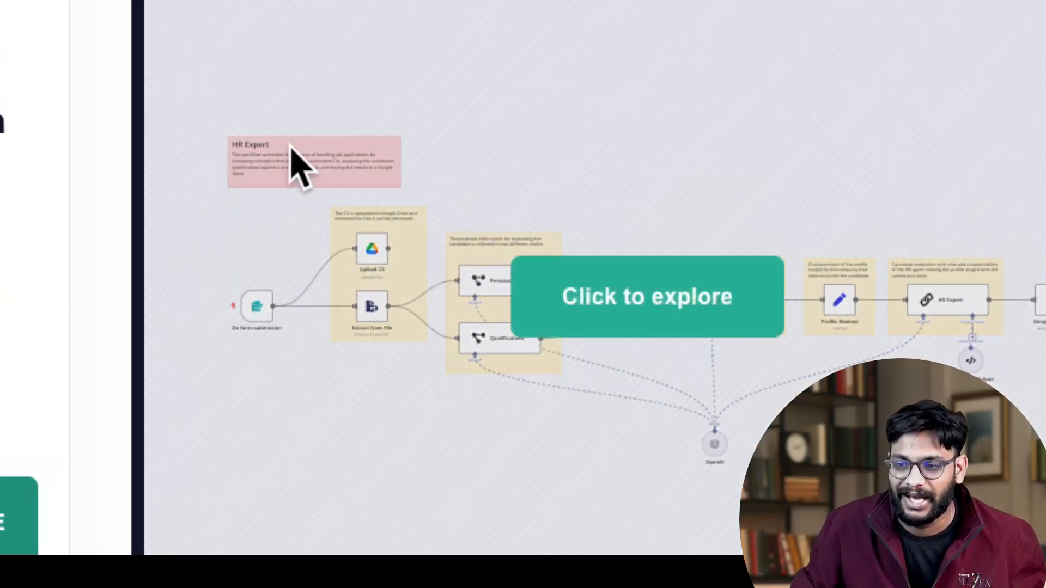
left_click(599, 319)
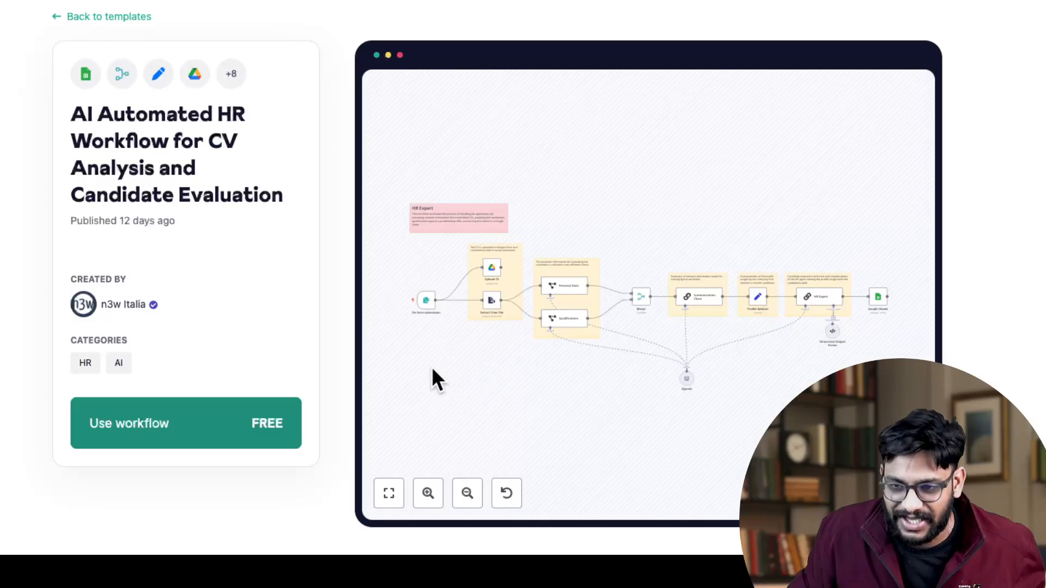
Step: Read through the HR workflow template's description and look over the related HR and AI workflow templates
scroll(434, 373, "down", 5)
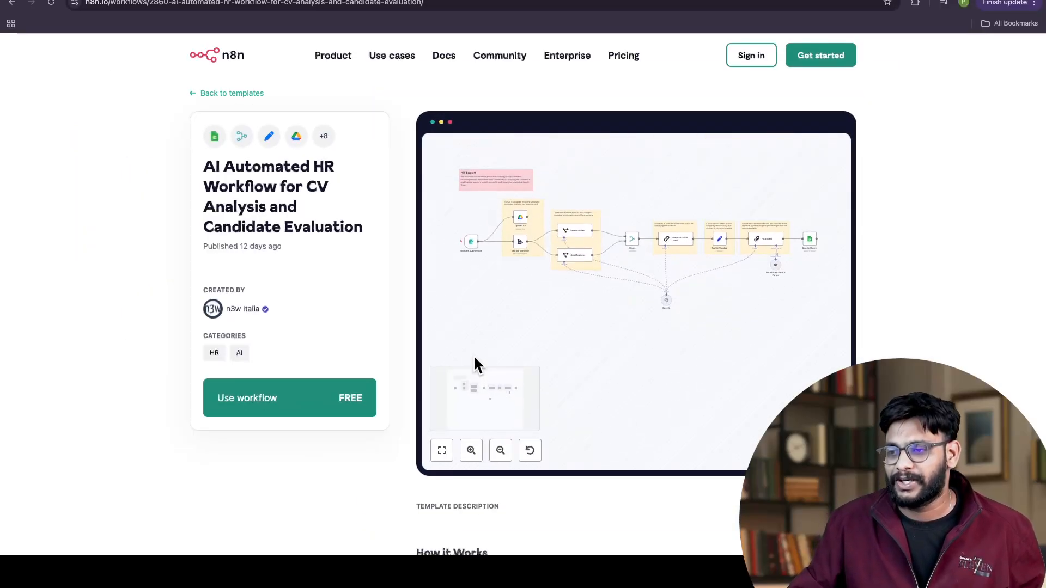
scroll(560, 474, "down", 5)
scroll(558, 404, "down", 15)
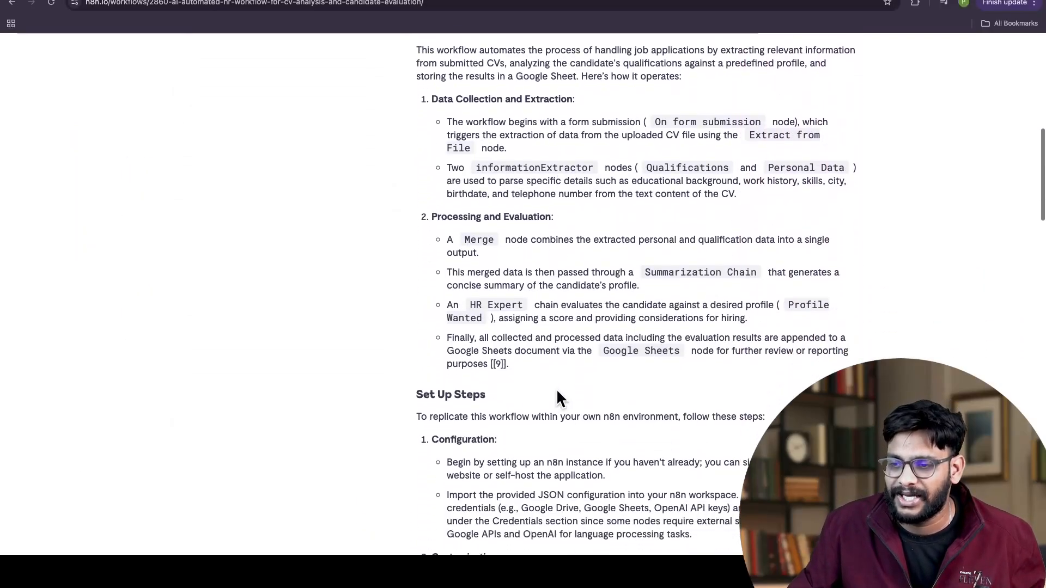
scroll(515, 213, "down", 4)
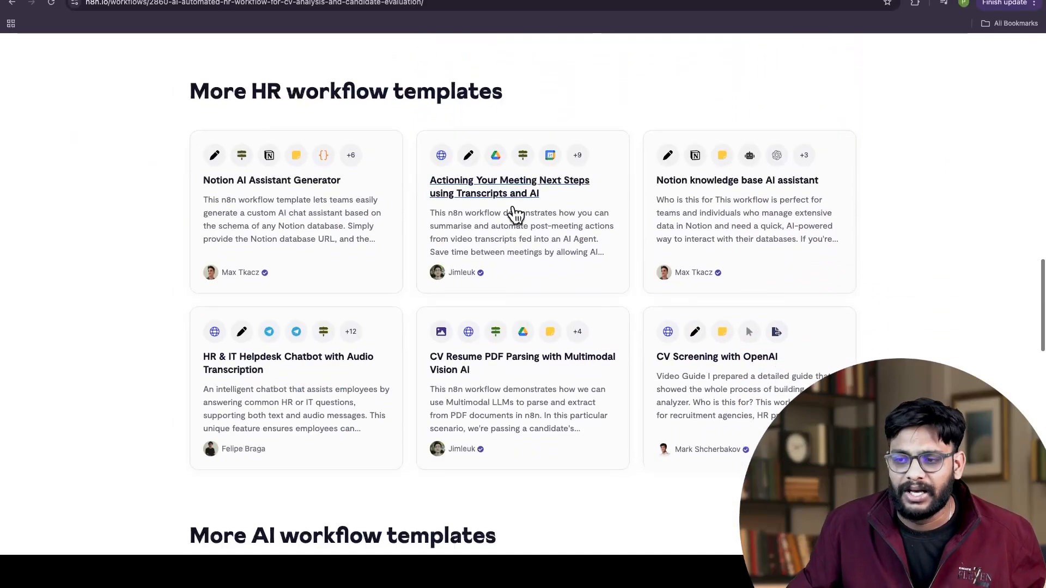
scroll(514, 214, "down", 4)
scroll(512, 215, "up", 5)
scroll(420, 280, "down", 5)
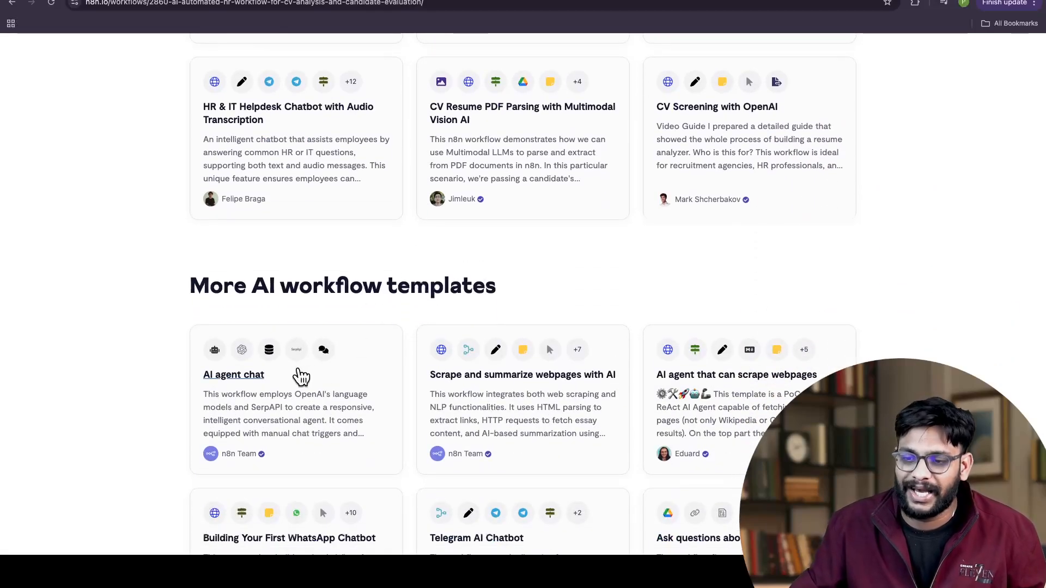
Step: Open the "AI agent chat" template and examine its workflow preview, from the chat trigger to the agent's model, memory and tool
left_click(244, 379)
left_click(587, 313)
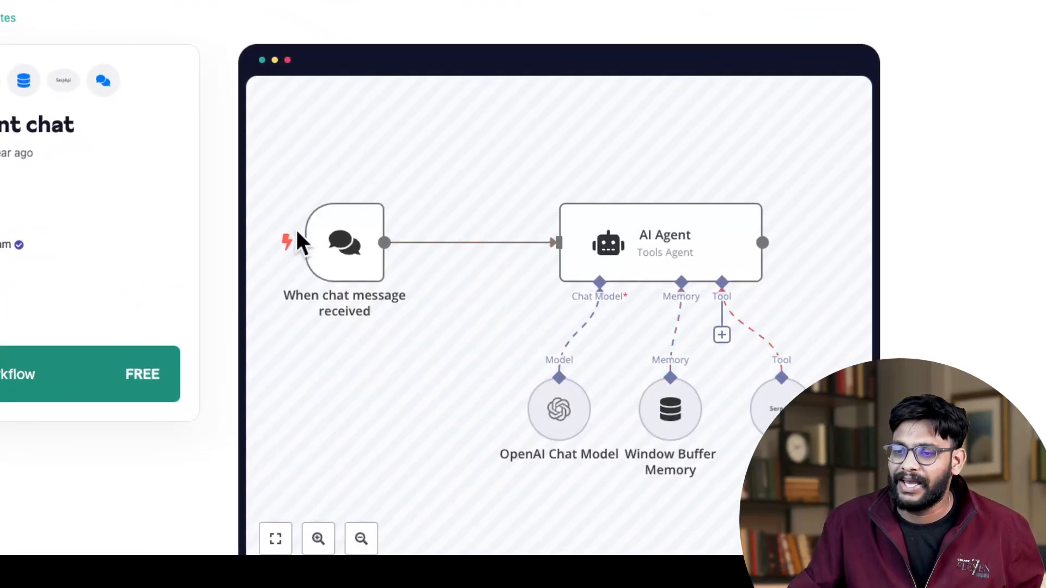
scroll(587, 308, "down", 1)
scroll(582, 297, "down", 1)
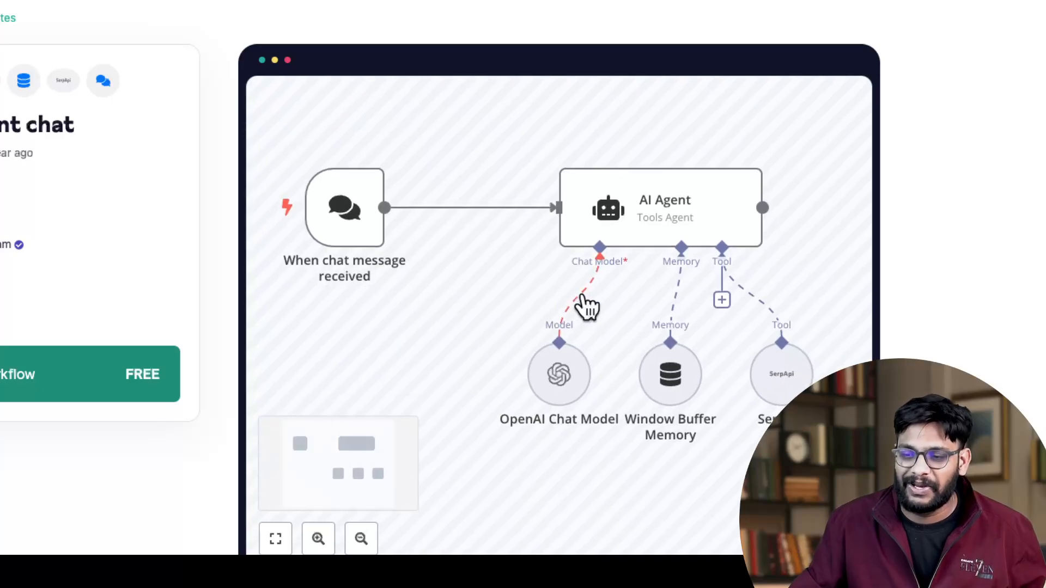
scroll(582, 297, "up", 1)
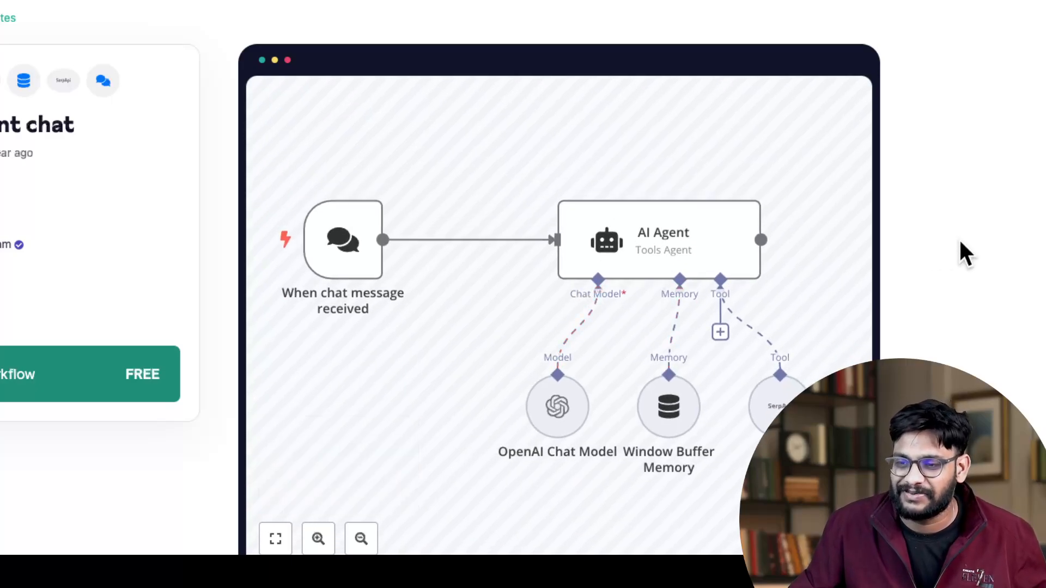
scroll(757, 281, "down", 3)
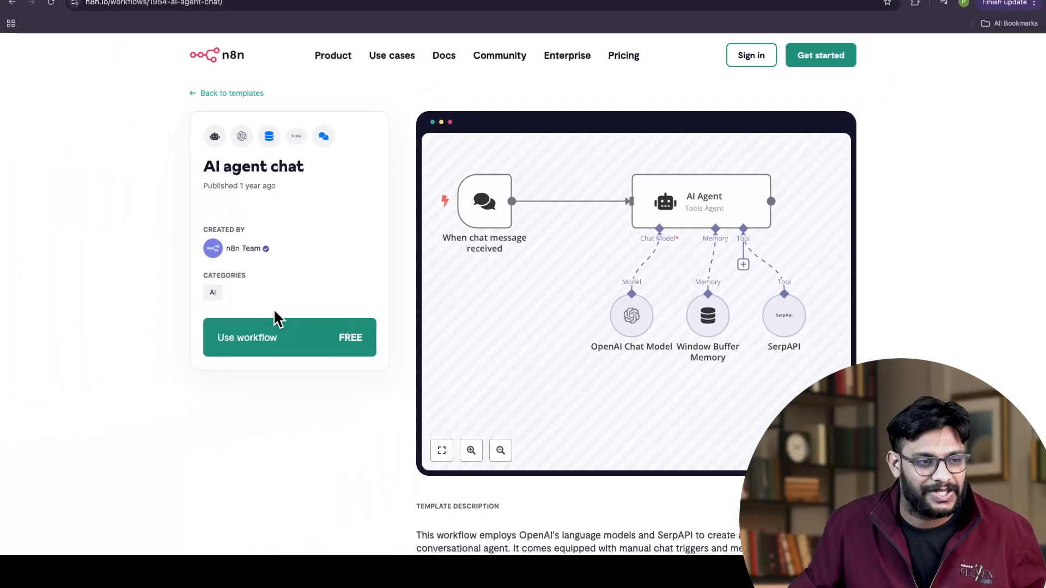
Step: Look over the "AI agent chat" template's description and related AI templates, returning to its workflow preview
scroll(280, 350, "down", 10)
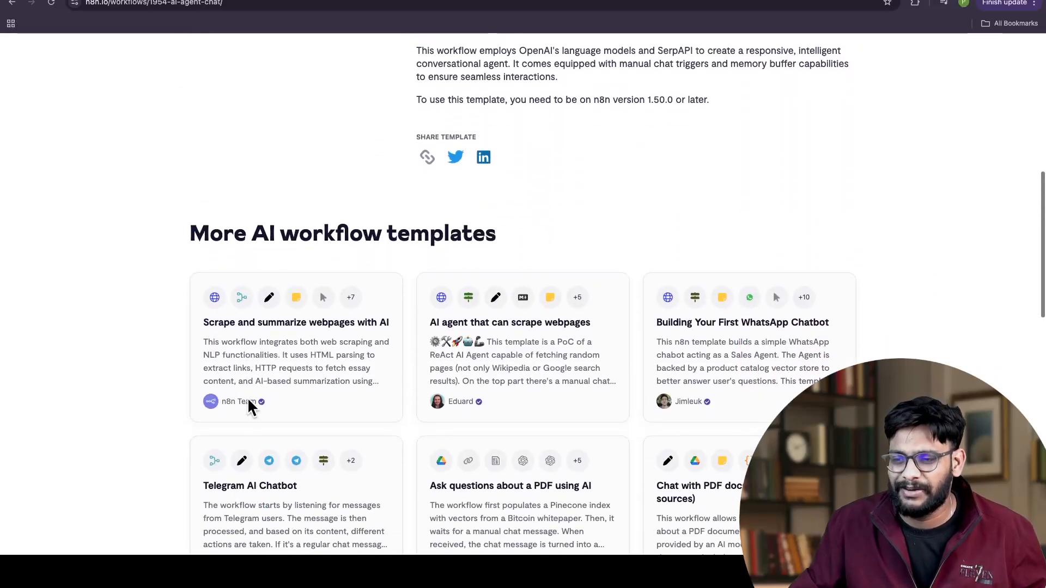
scroll(497, 344, "down", 8)
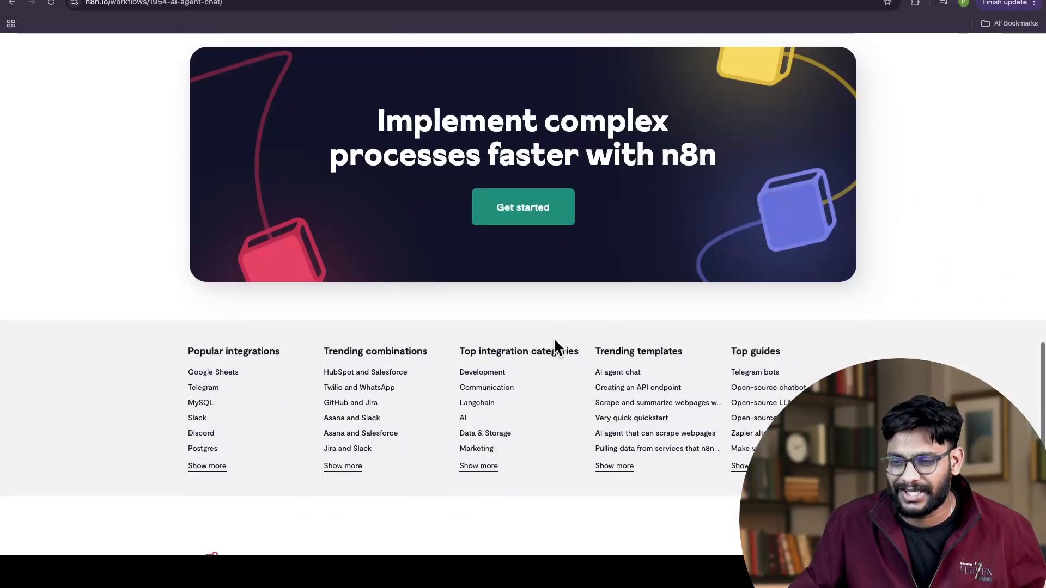
scroll(554, 341, "up", 18)
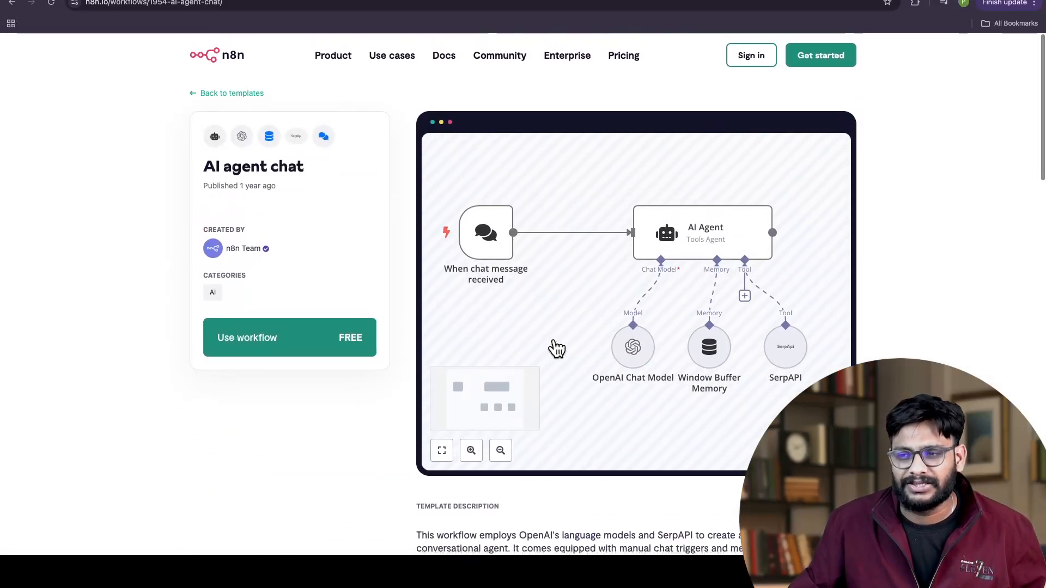
scroll(556, 349, "down", 1)
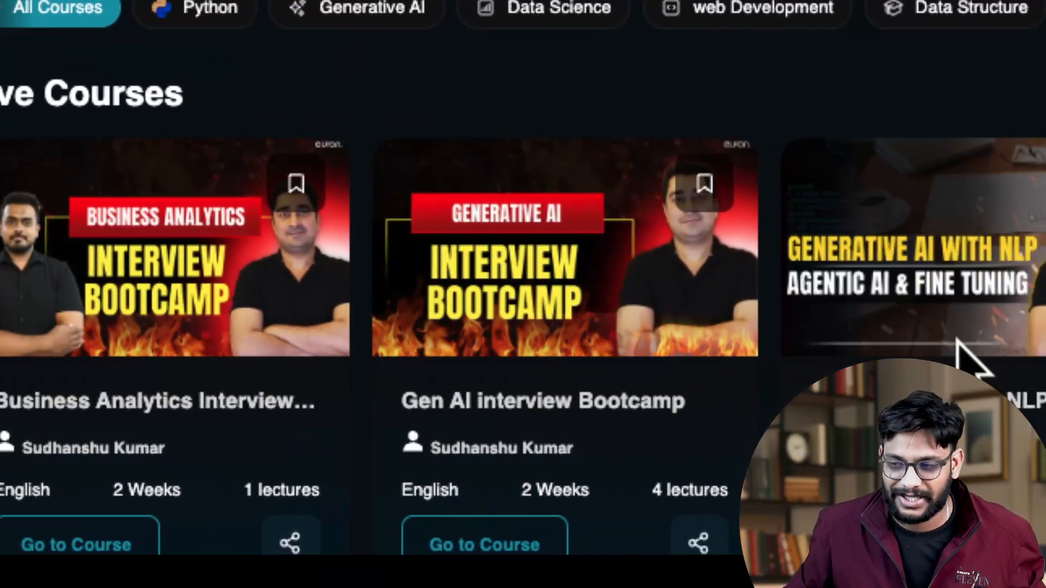
Step: Browse the live and self-paced courses on the Euron home page
scroll(741, 280, "right", 6)
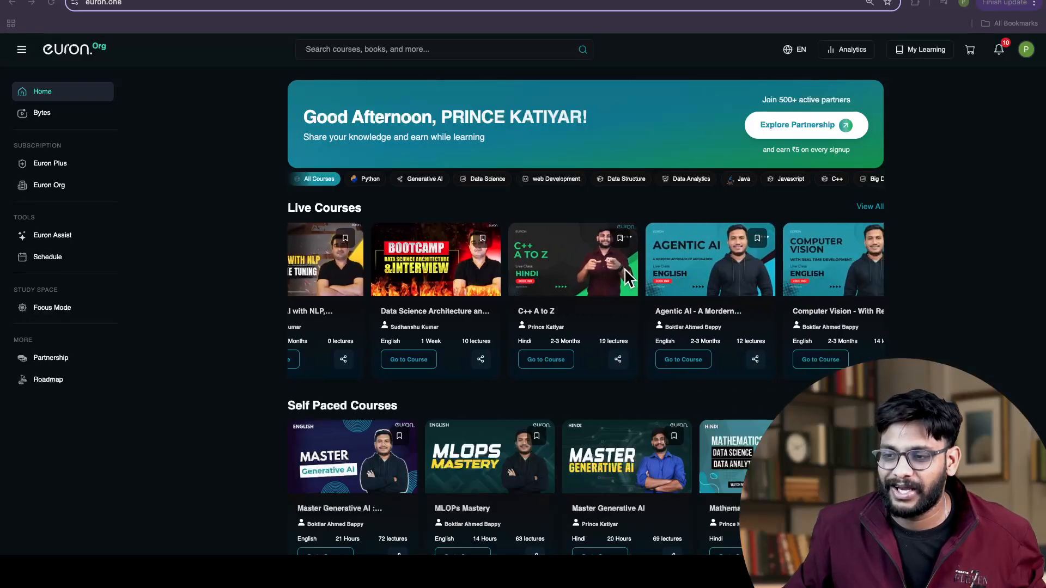
scroll(600, 256, "left", 3)
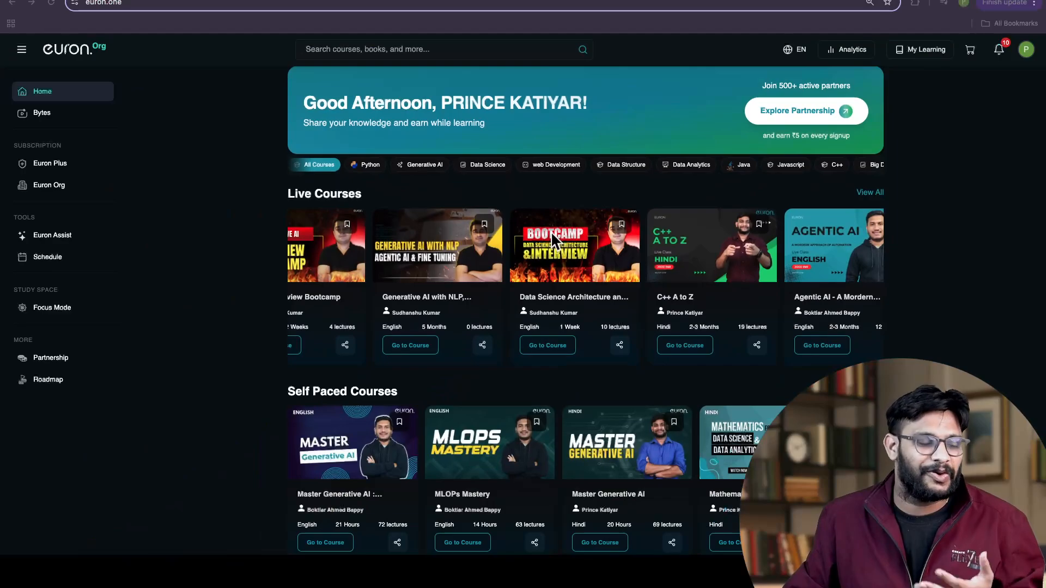
scroll(406, 294, "left", 5)
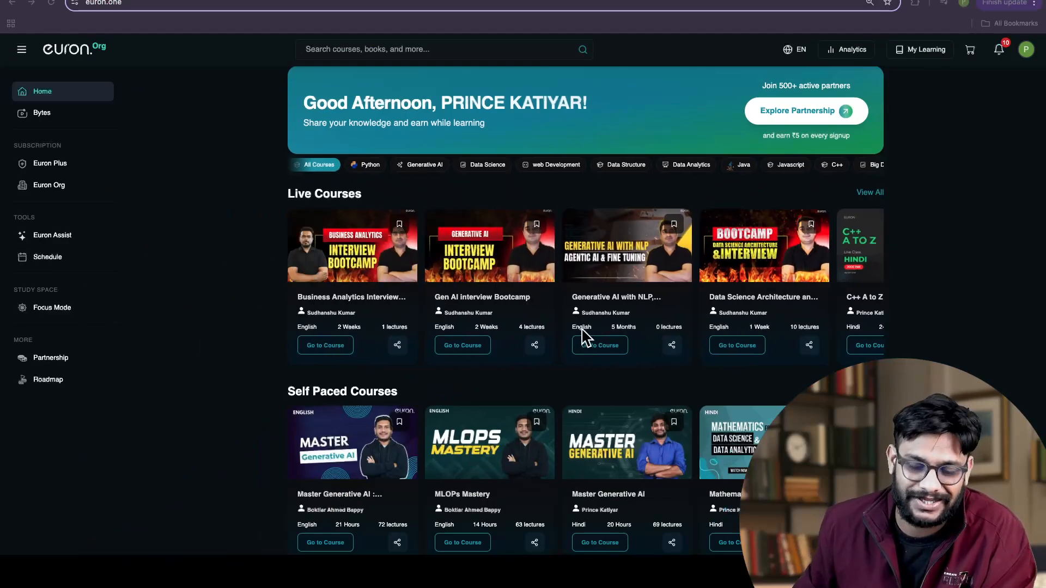
scroll(582, 331, "right", 5)
scroll(582, 331, "down", 10)
scroll(581, 332, "down", 2)
scroll(581, 332, "up", 15)
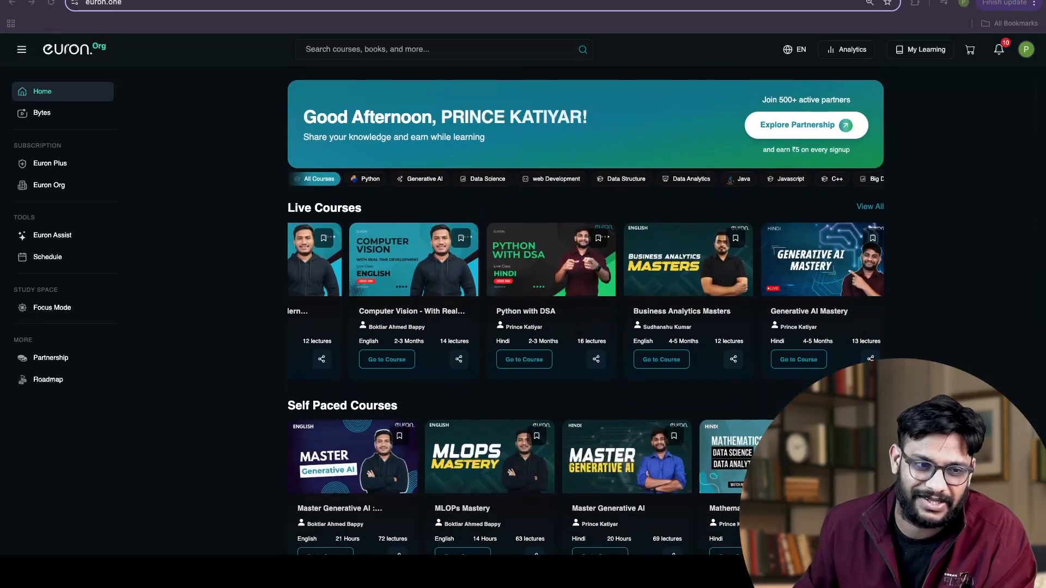